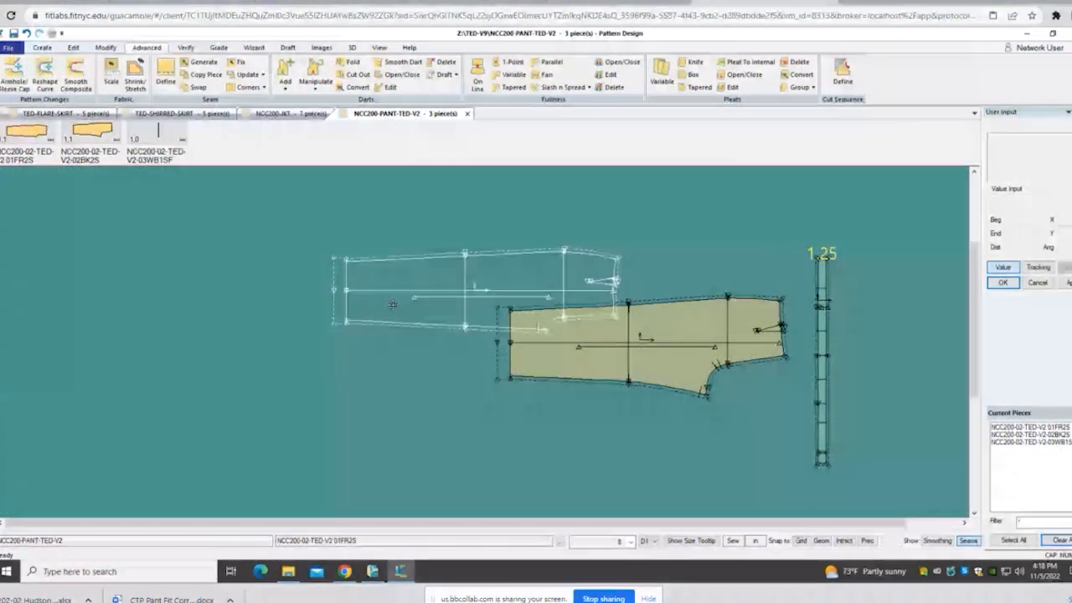
Step: Move the back and front pant pieces so they sit side by side with a gap, and hide the seam lines
{"action": "left_click", "coordinate": [633, 362]}
{"action": "left_click_drag", "start_coordinate": [633, 362], "coordinate": [623, 327]}
{"action": "left_click_drag", "start_coordinate": [289, 321], "coordinate": [247, 325]}
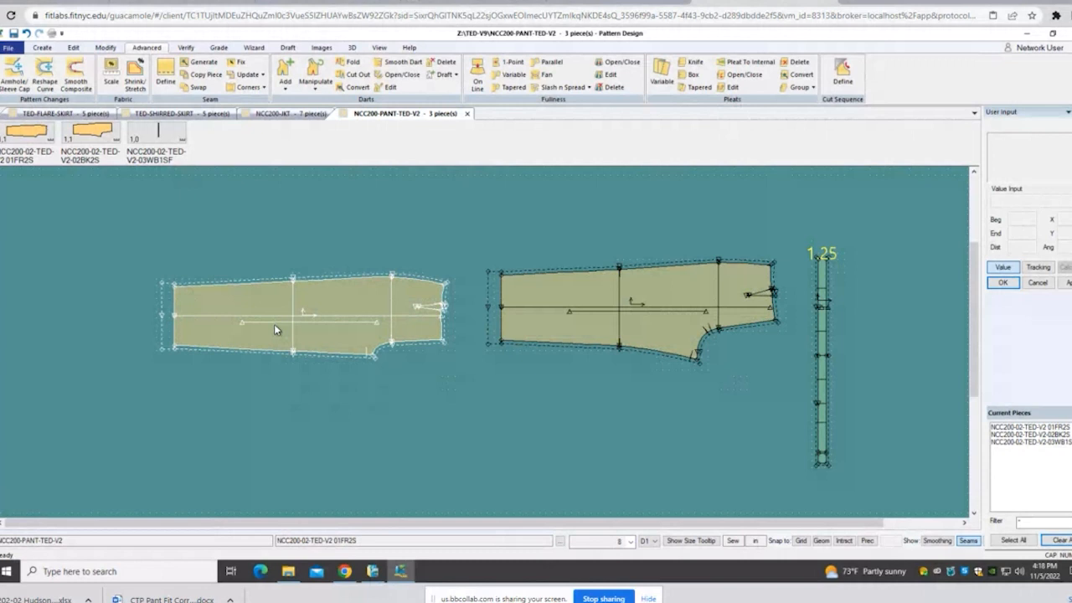
{"action": "left_click", "coordinate": [974, 543]}
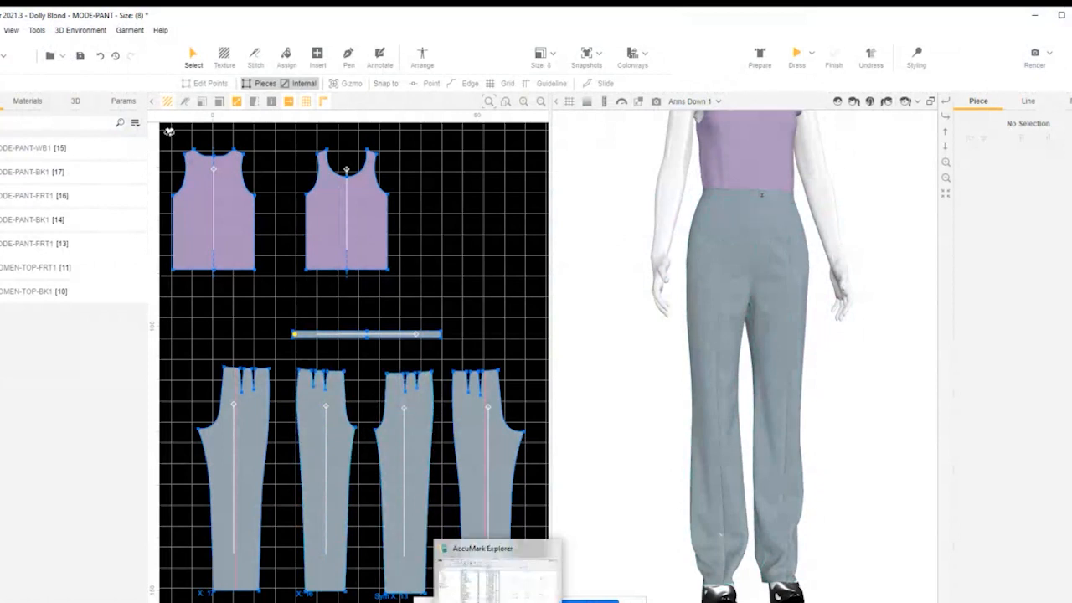
Step: Switch to the browser window with the pant pattern and reposition the front piece beside the back piece
{"action": "mouse_move", "coordinate": [466, 600]}
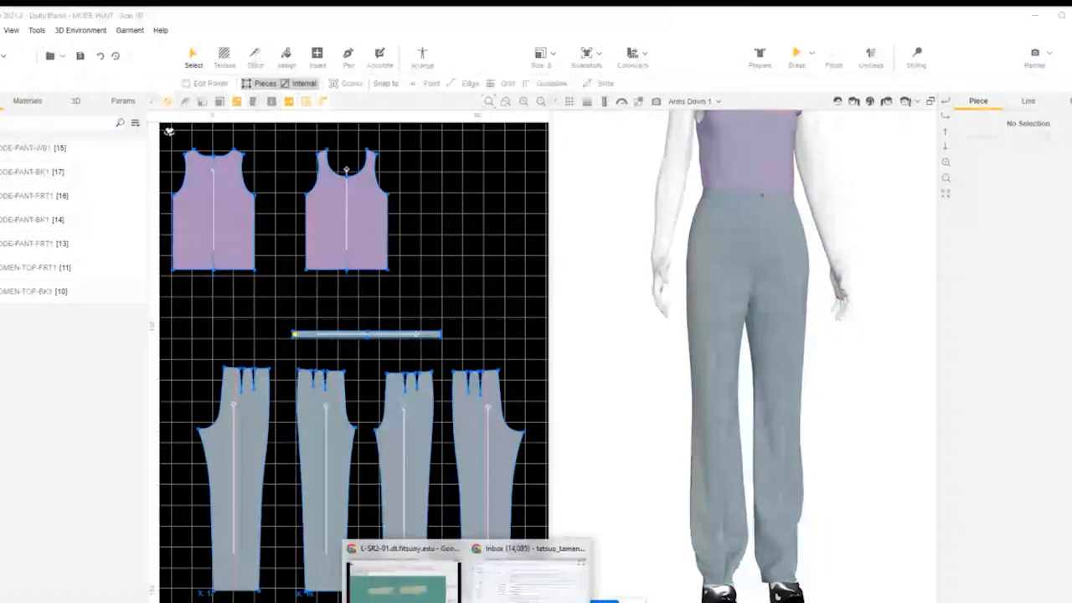
{"action": "left_click", "coordinate": [404, 578]}
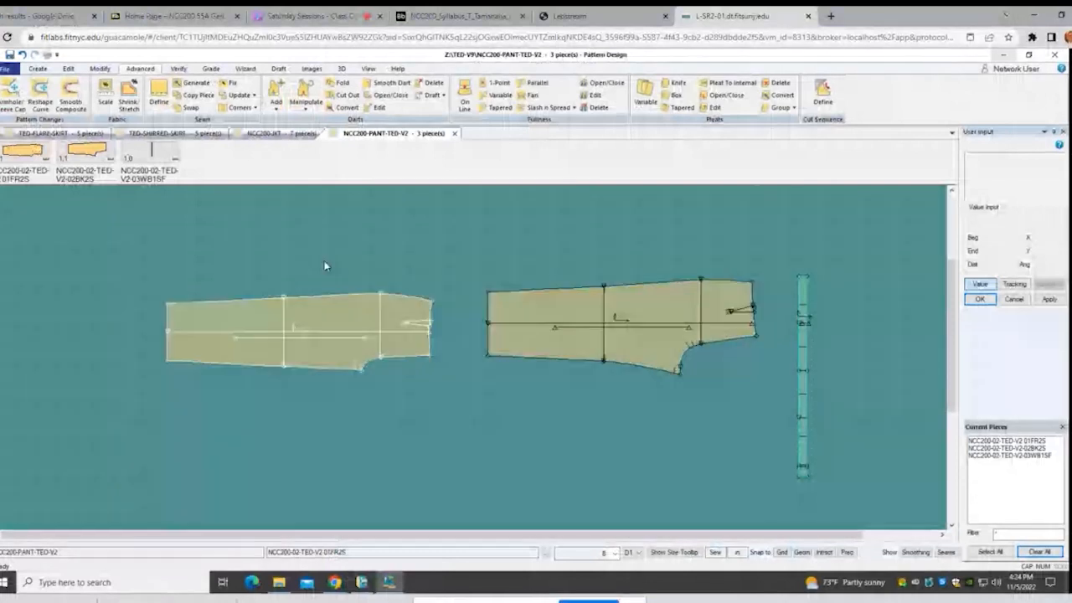
{"action": "scroll", "coordinate": [610, 331], "scroll_direction": "up", "scroll_amount": 3}
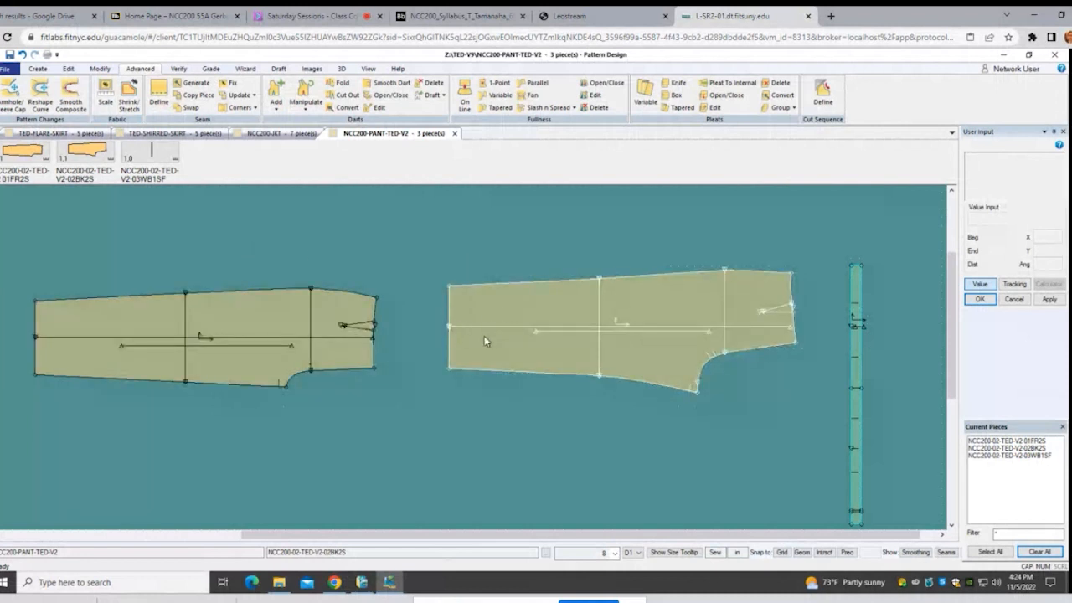
{"action": "scroll", "coordinate": [490, 340], "scroll_direction": "down", "scroll_amount": 2}
{"action": "left_click_drag", "start_coordinate": [306, 348], "coordinate": [347, 339]}
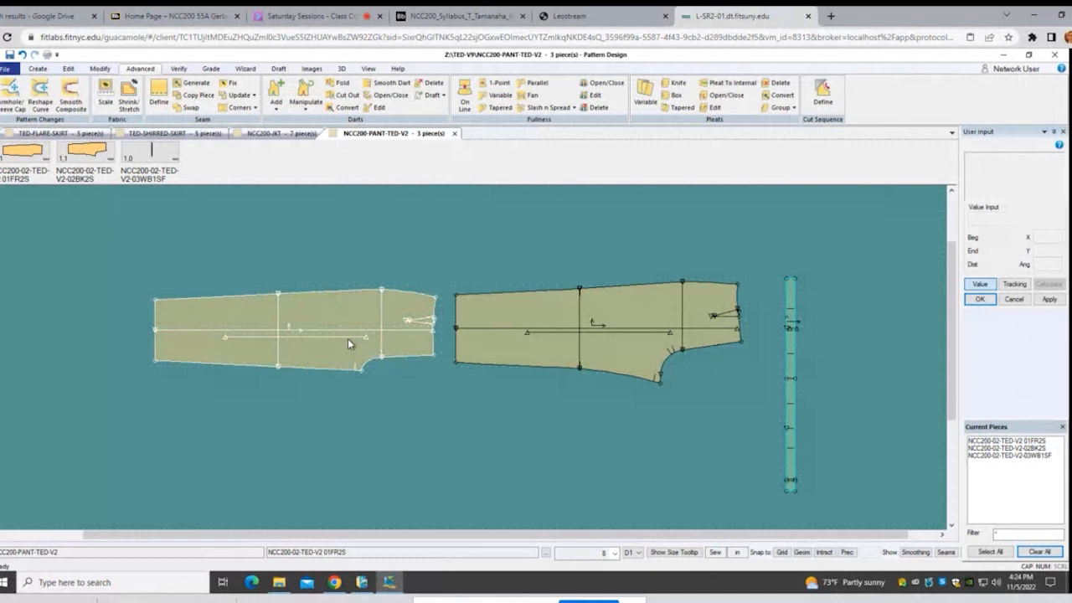
{"action": "scroll", "coordinate": [577, 299], "scroll_direction": "up", "scroll_amount": 2}
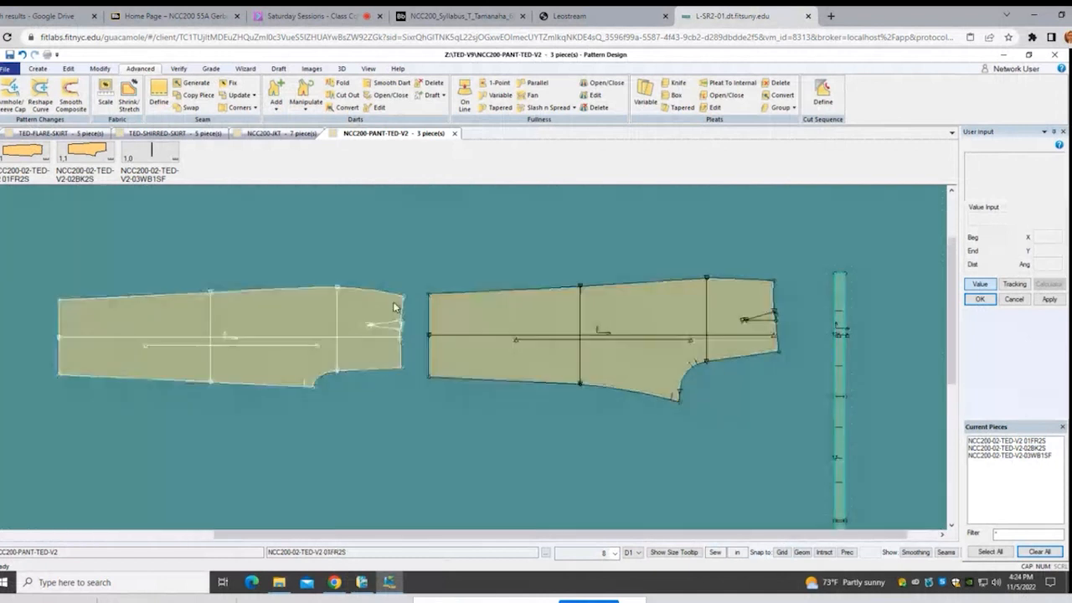
{"action": "left_click_drag", "start_coordinate": [340, 326], "coordinate": [324, 327]}
{"action": "scroll", "coordinate": [432, 330], "scroll_direction": "up", "scroll_amount": 1}
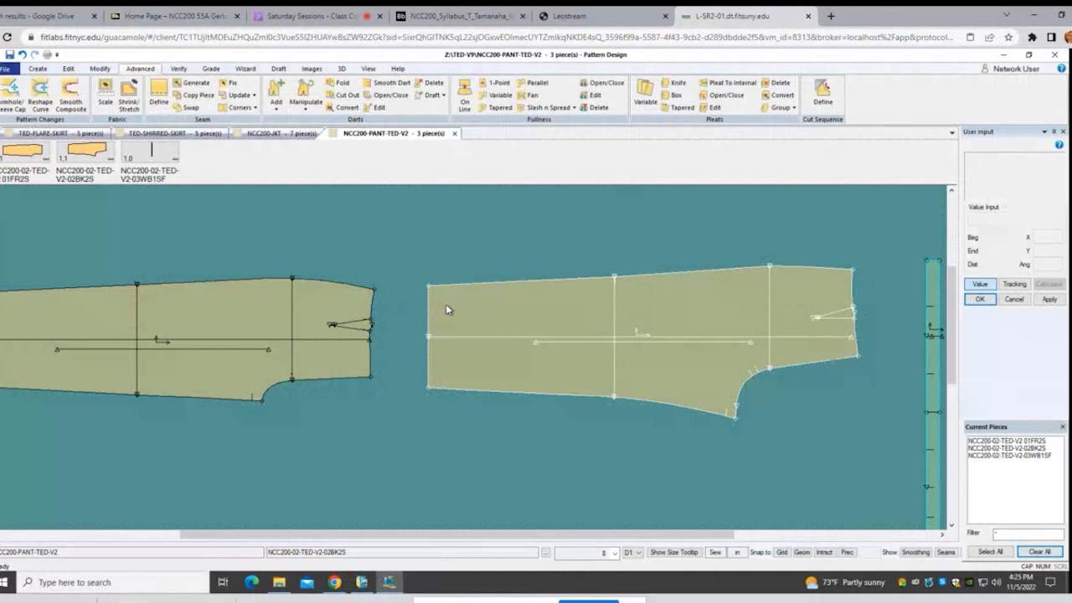
{"action": "scroll", "coordinate": [446, 309], "scroll_direction": "down", "scroll_amount": 2}
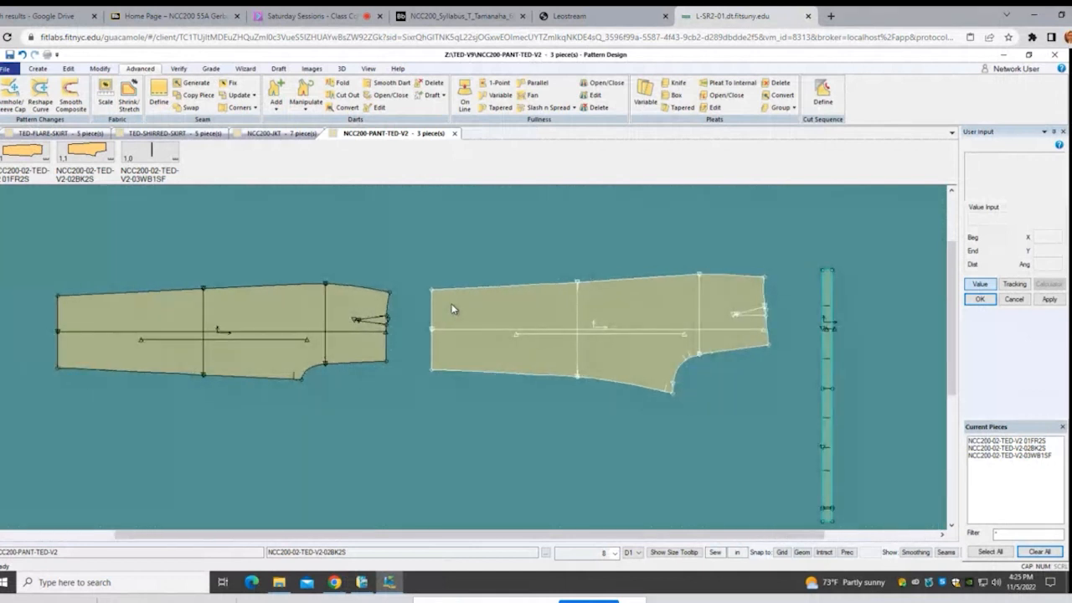
{"action": "left_click", "coordinate": [359, 311]}
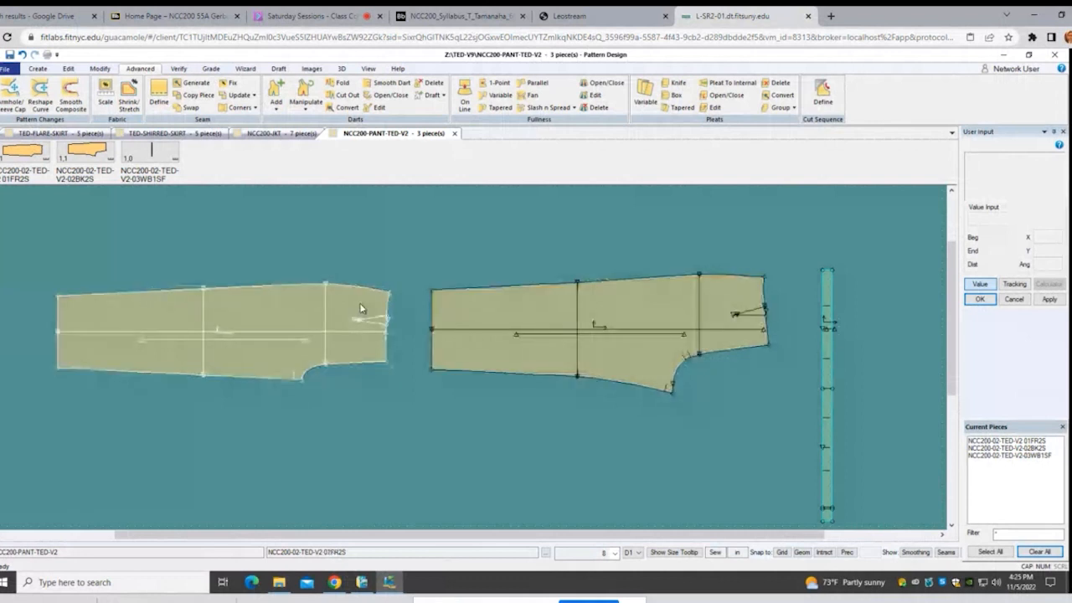
{"action": "left_click", "coordinate": [444, 310]}
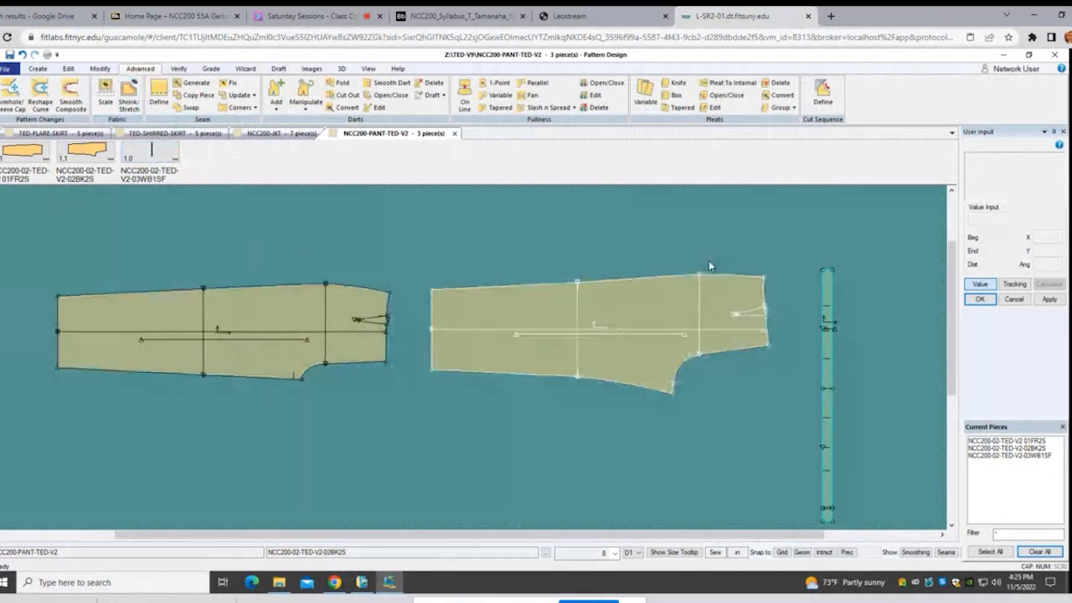
Step: Measure the line length of the back pant piece's outer side seam and shift the piece slightly away from the front piece
{"action": "left_click", "coordinate": [177, 69]}
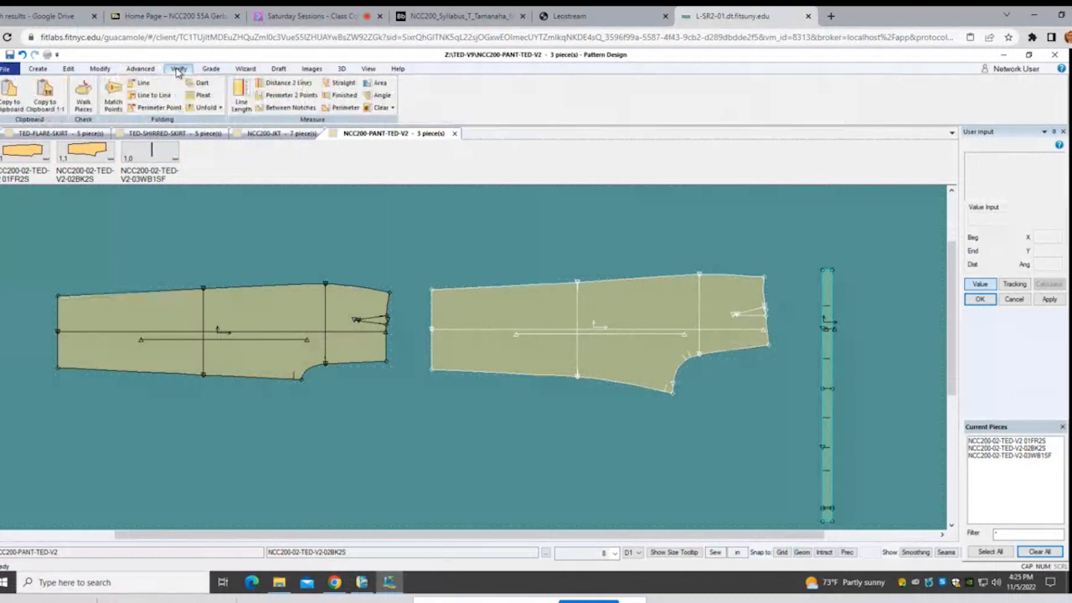
{"action": "left_click", "coordinate": [240, 98]}
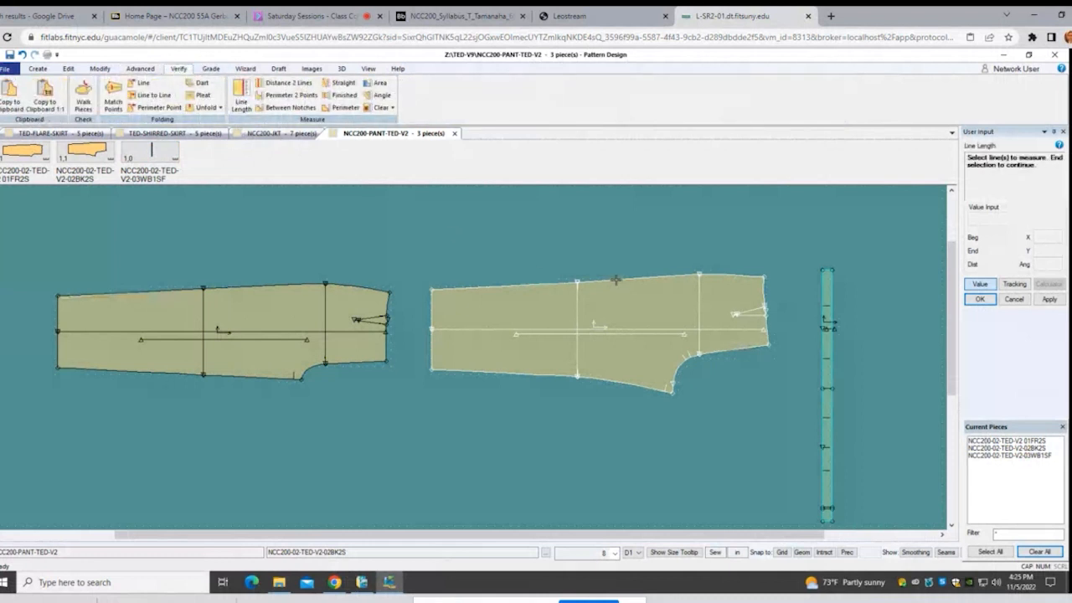
{"action": "left_click", "coordinate": [589, 259]}
{"action": "scroll", "coordinate": [507, 258], "scroll_direction": "up", "scroll_amount": 1}
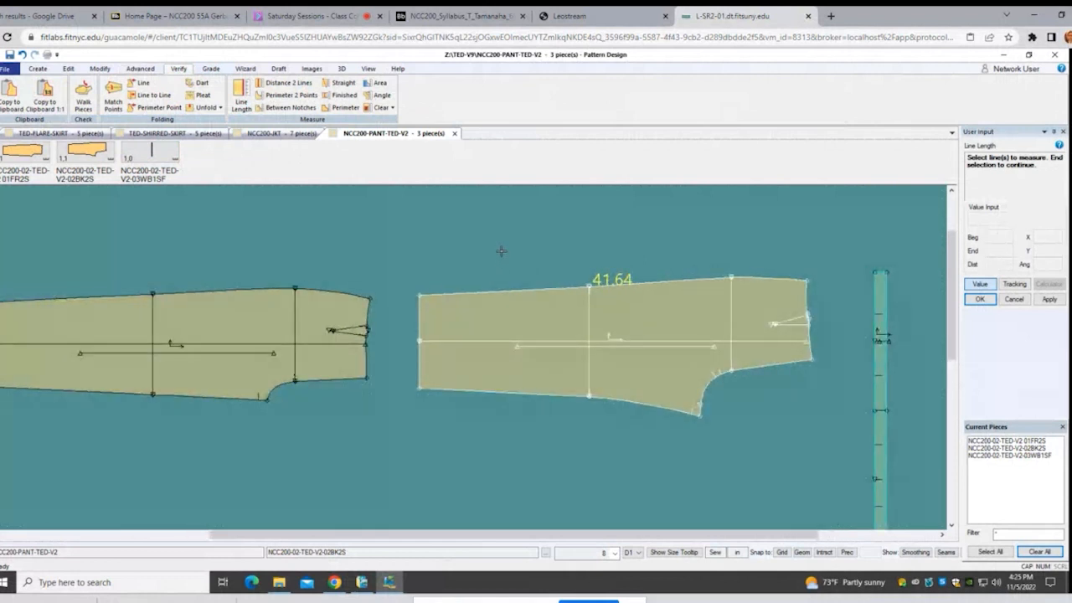
{"action": "right_click", "coordinate": [501, 251]}
{"action": "left_click", "coordinate": [501, 252]}
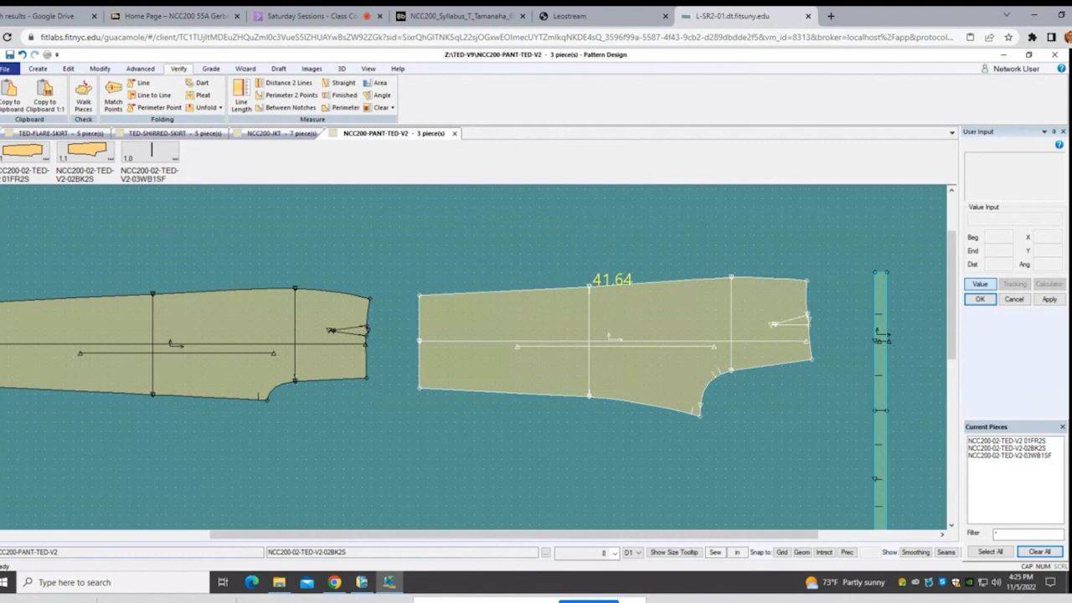
{"action": "left_click_drag", "start_coordinate": [524, 317], "coordinate": [538, 310]}
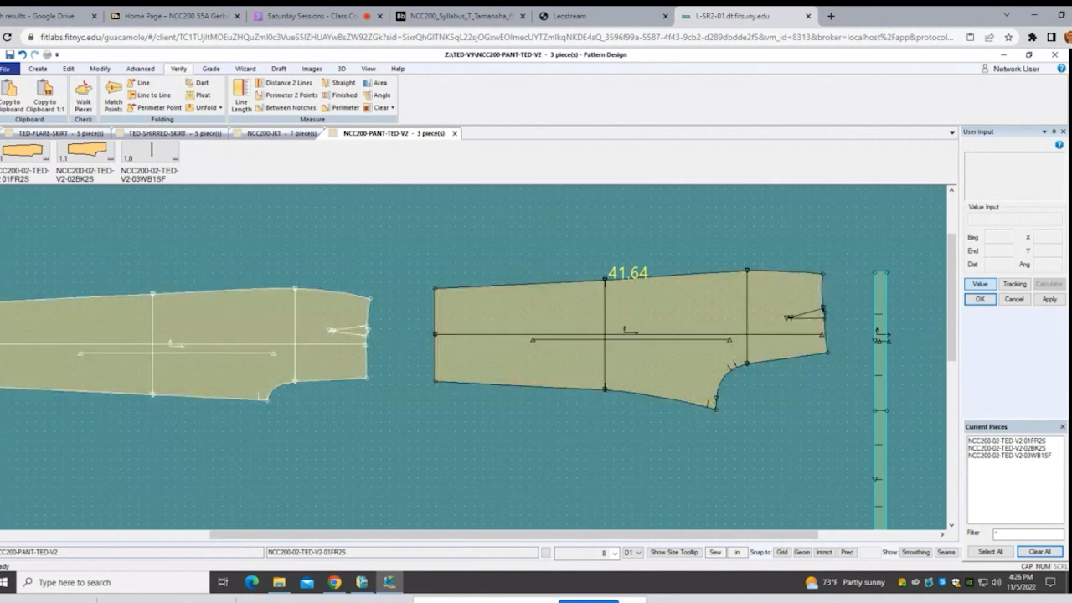
Step: Search the computer for the Calculator and open it
{"action": "left_click", "coordinate": [109, 582]}
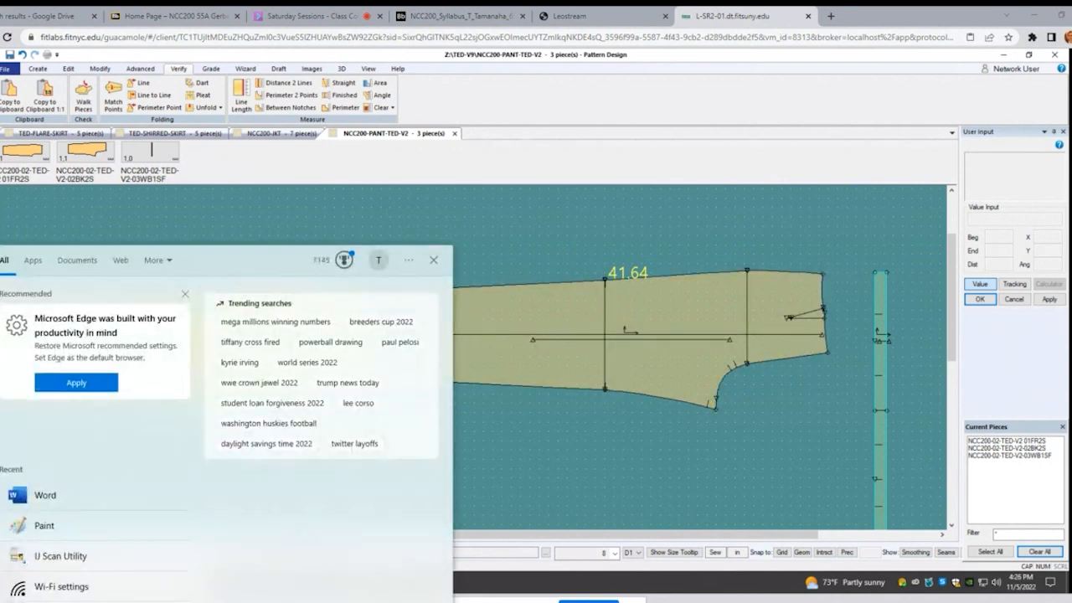
{"action": "type", "text": "cal"}
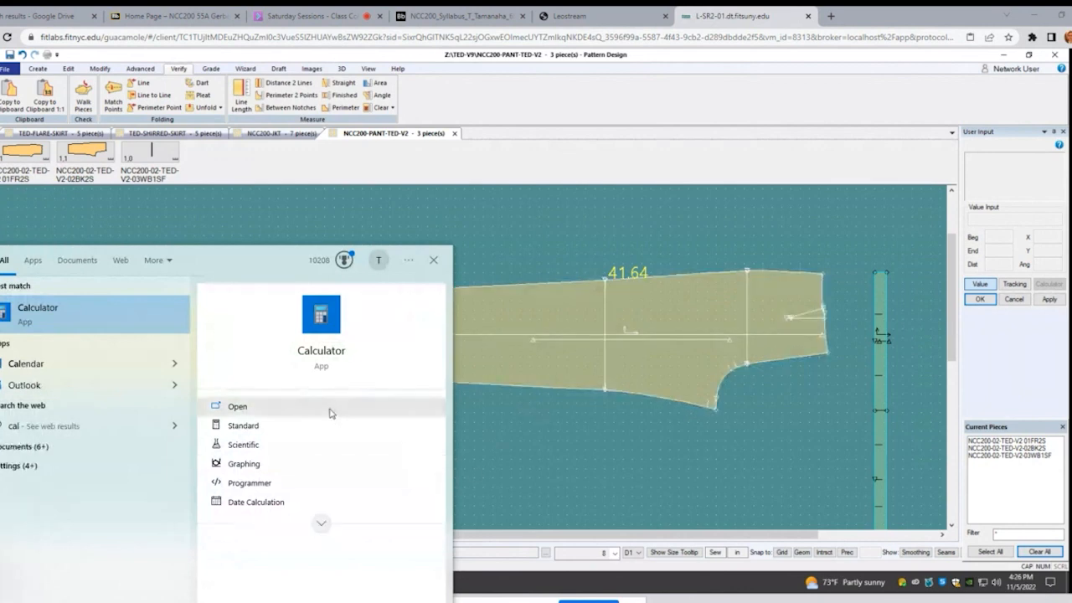
{"action": "left_click", "coordinate": [333, 348]}
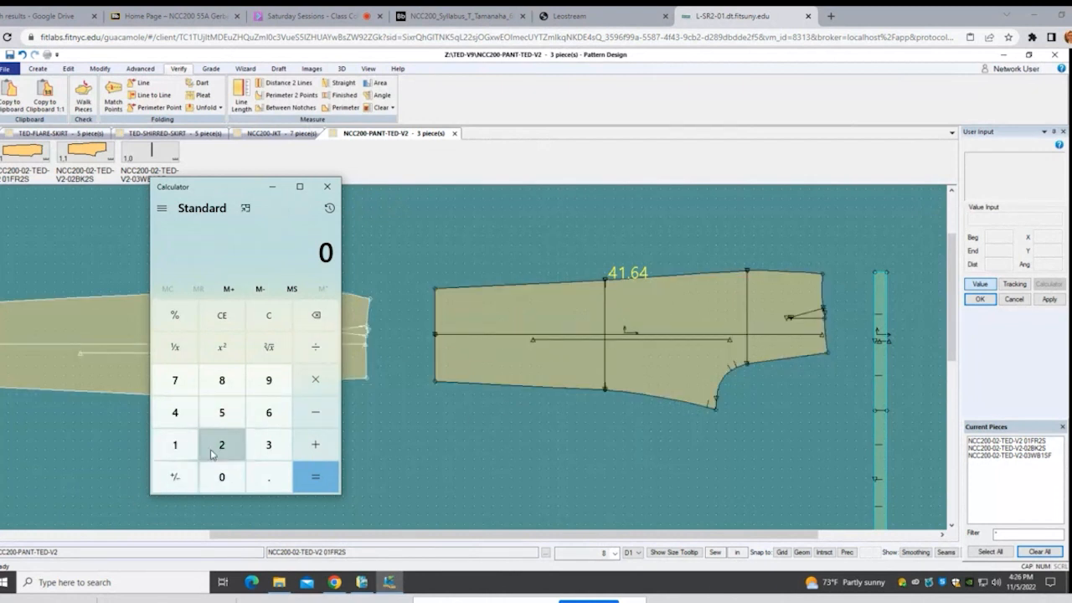
Step: Divide the back side seam length of 41.64 by 40 in the calculator
{"action": "left_click", "coordinate": [175, 412]}
{"action": "left_click", "coordinate": [175, 444]}
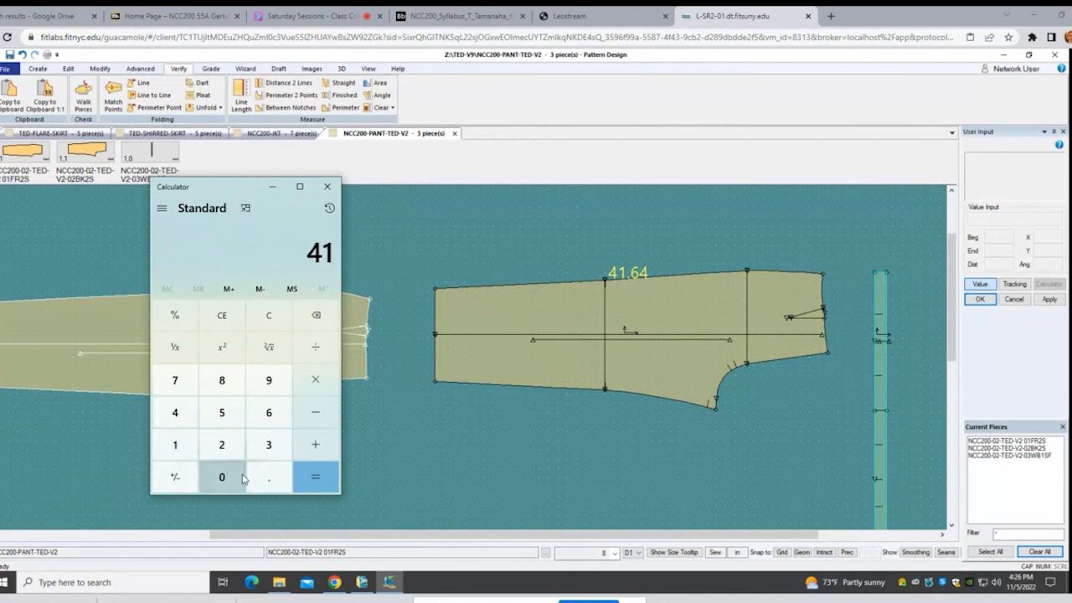
{"action": "left_click", "coordinate": [269, 477]}
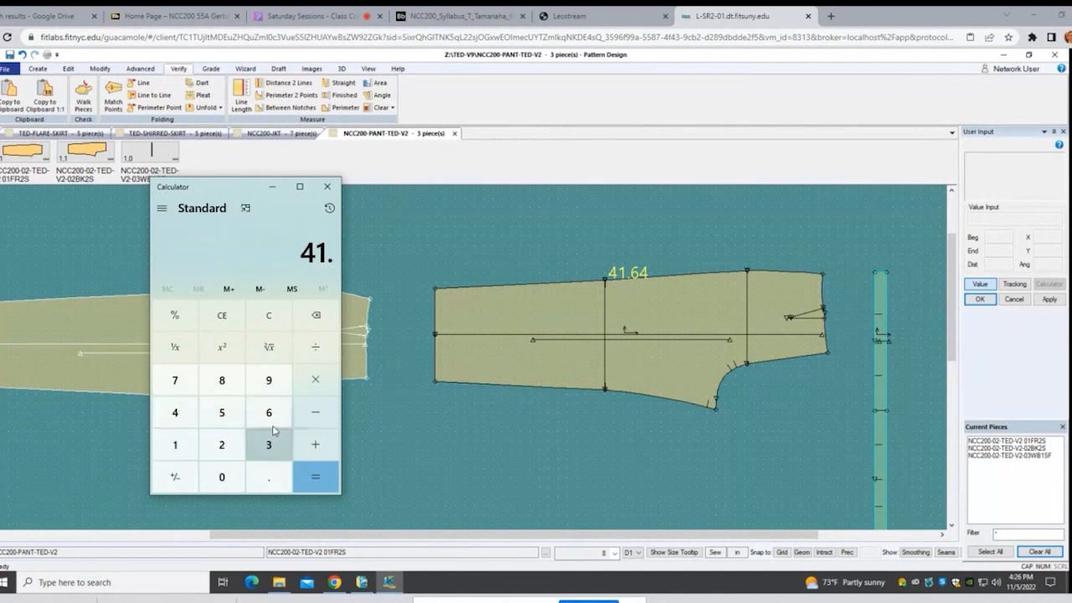
{"action": "left_click", "coordinate": [269, 410]}
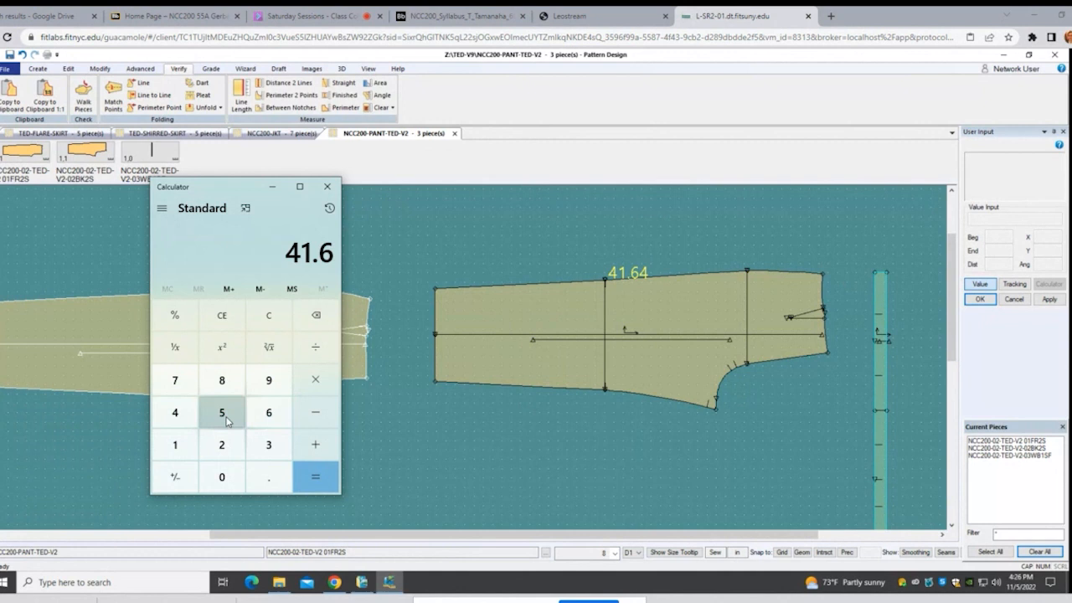
{"action": "left_click", "coordinate": [175, 414]}
{"action": "left_click", "coordinate": [315, 346]}
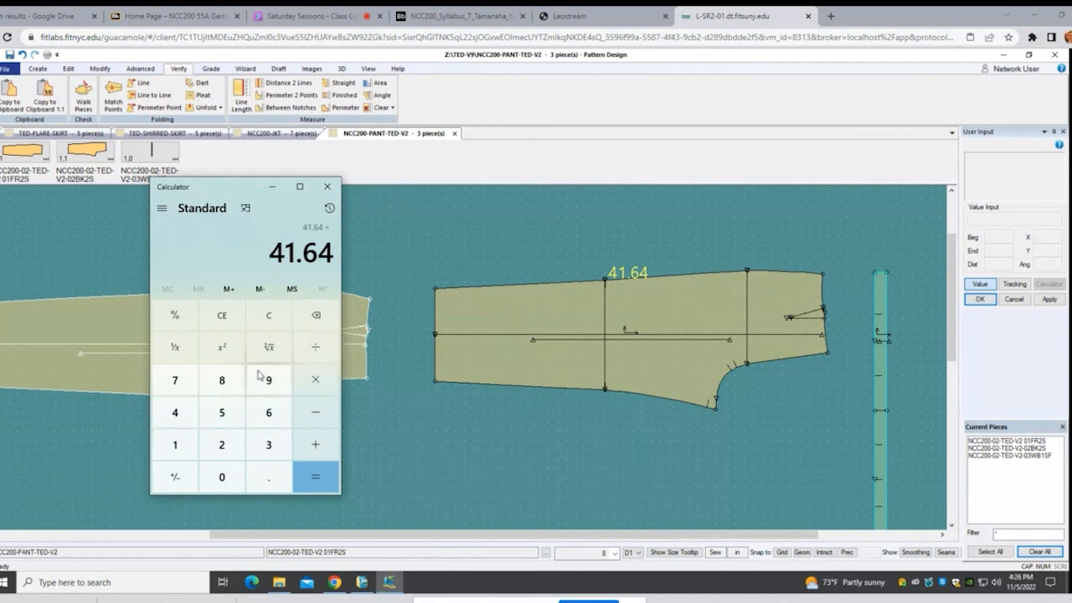
{"action": "left_click", "coordinate": [175, 412]}
{"action": "left_click", "coordinate": [221, 478]}
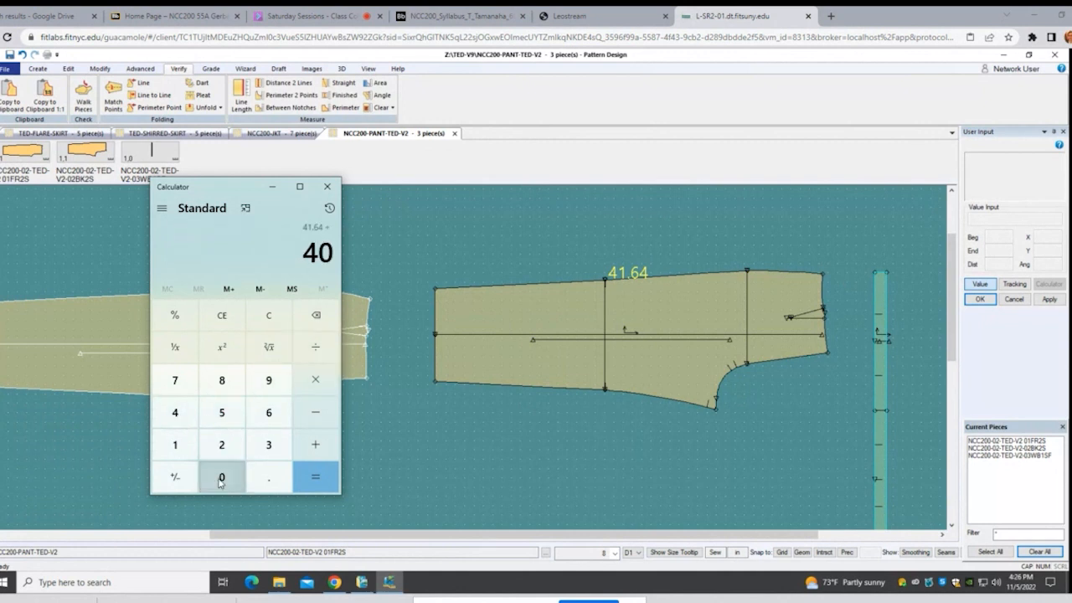
{"action": "left_click", "coordinate": [313, 478]}
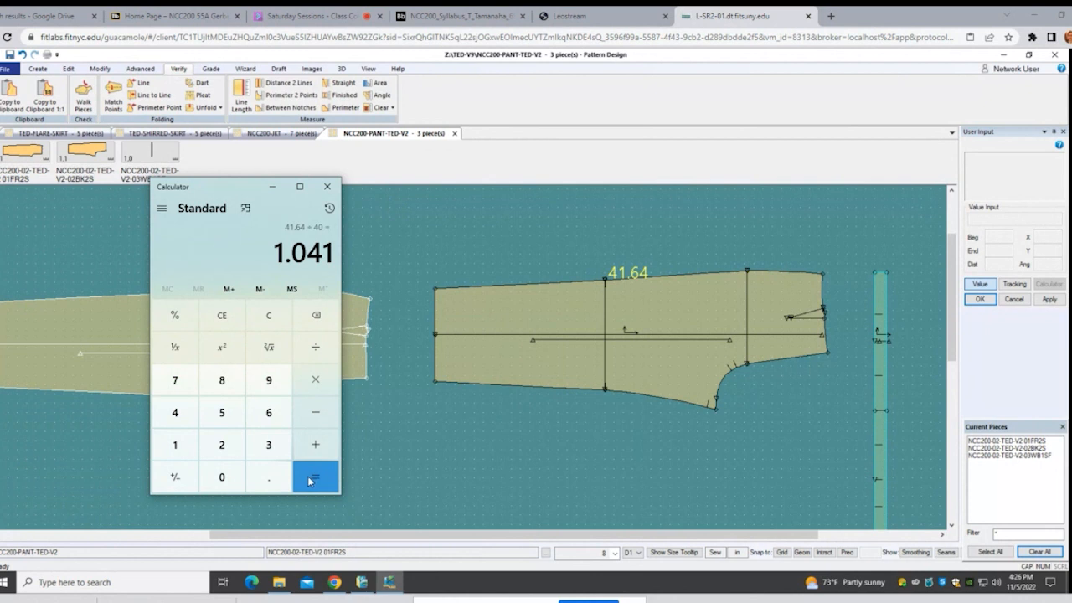
Step: Clear the calculator and work out the reverse ratio, 40 divided by 41.64
{"action": "left_click", "coordinate": [211, 324]}
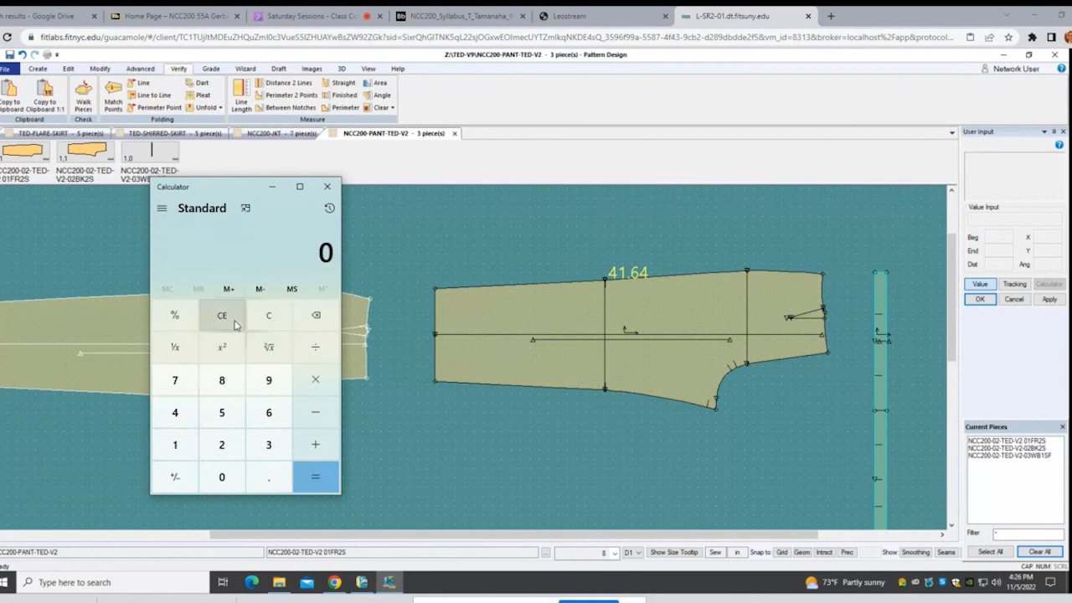
{"action": "left_click", "coordinate": [177, 413]}
{"action": "left_click", "coordinate": [222, 477]}
{"action": "left_click", "coordinate": [315, 347]}
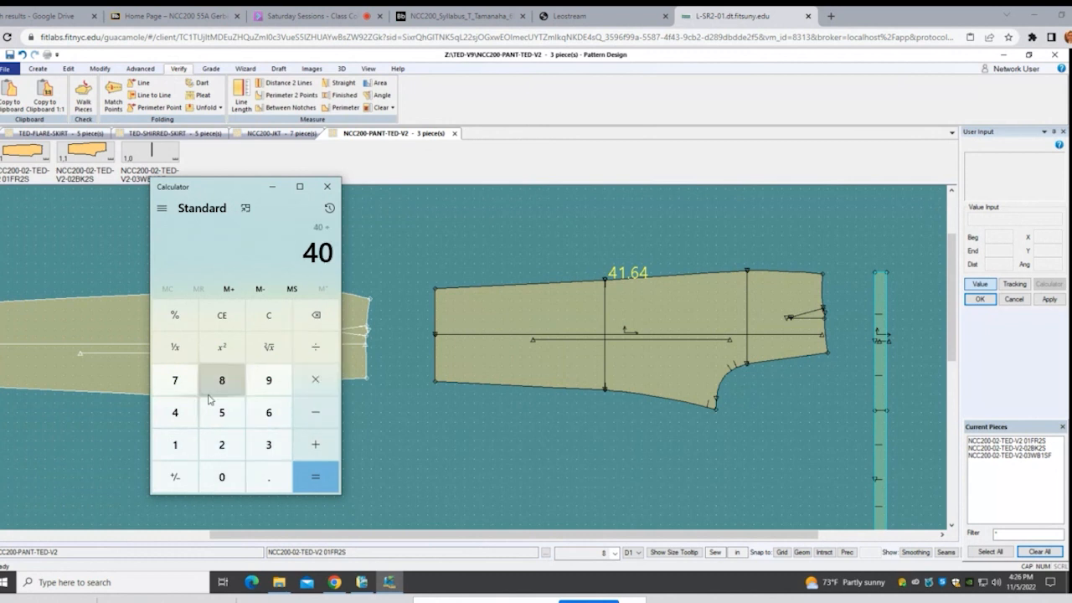
{"action": "left_click", "coordinate": [175, 412]}
{"action": "left_click", "coordinate": [175, 444]}
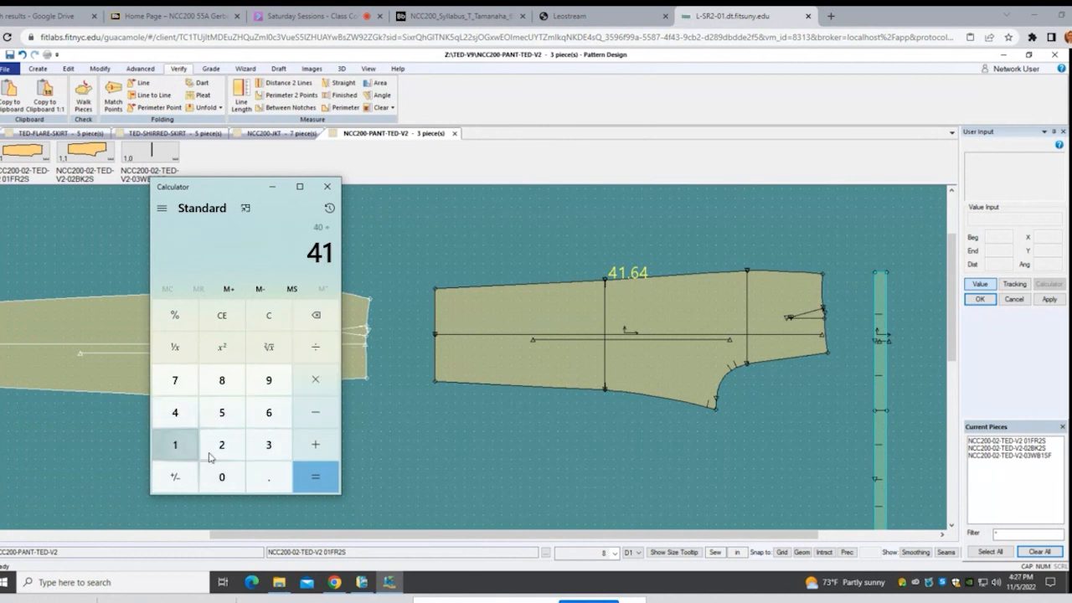
{"action": "left_click", "coordinate": [268, 480]}
{"action": "left_click", "coordinate": [268, 412]}
{"action": "left_click", "coordinate": [176, 412]}
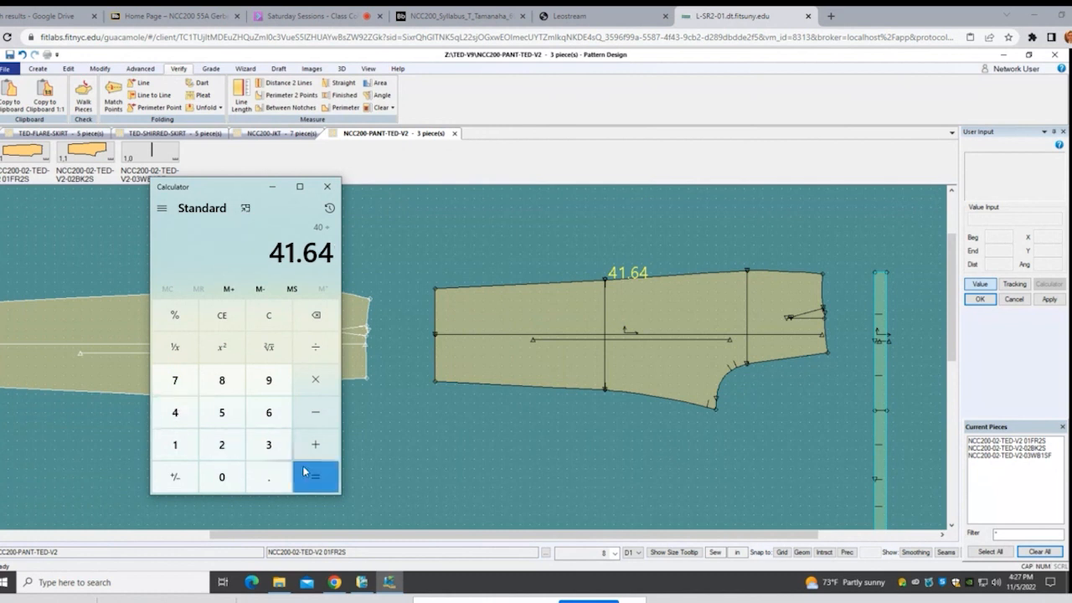
{"action": "left_click", "coordinate": [310, 475]}
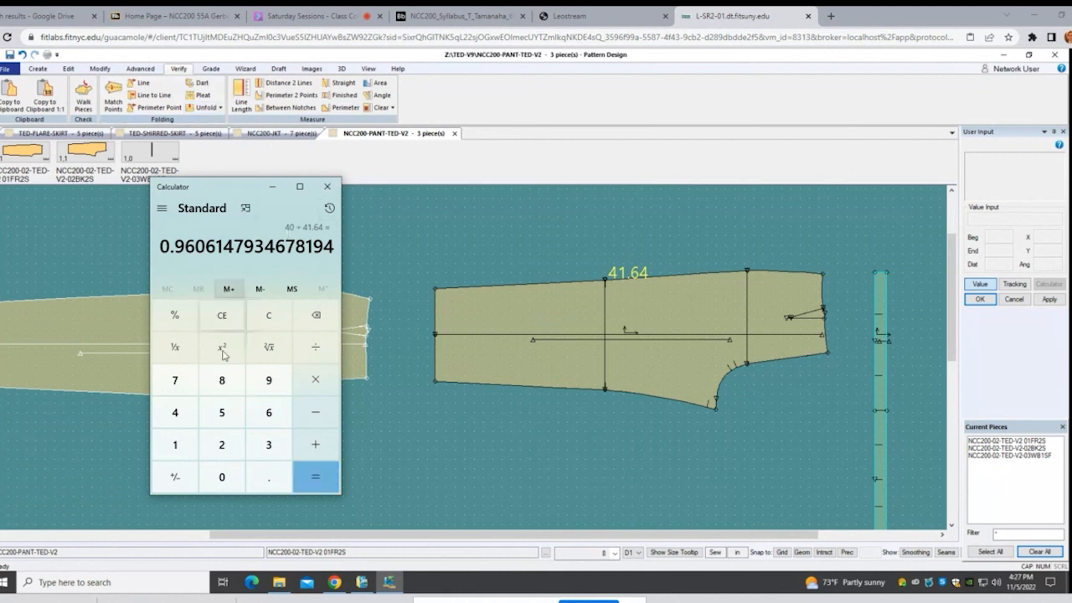
Step: Clear the calculator, recalculate 40 divided by 41.64, and close the calculator
{"action": "left_click", "coordinate": [222, 316]}
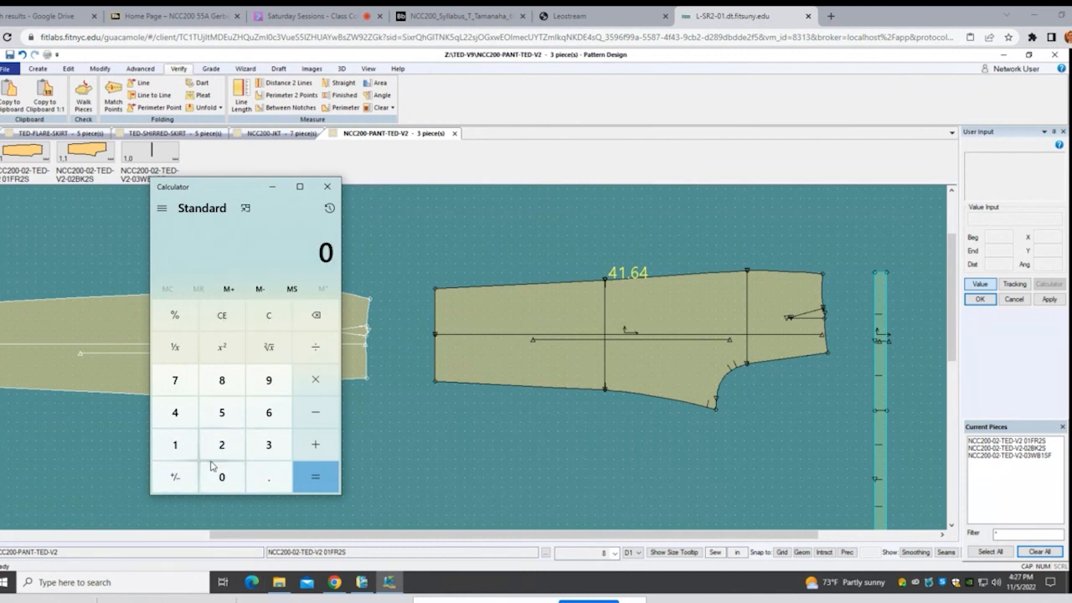
{"action": "left_click", "coordinate": [175, 415]}
{"action": "left_click", "coordinate": [215, 471]}
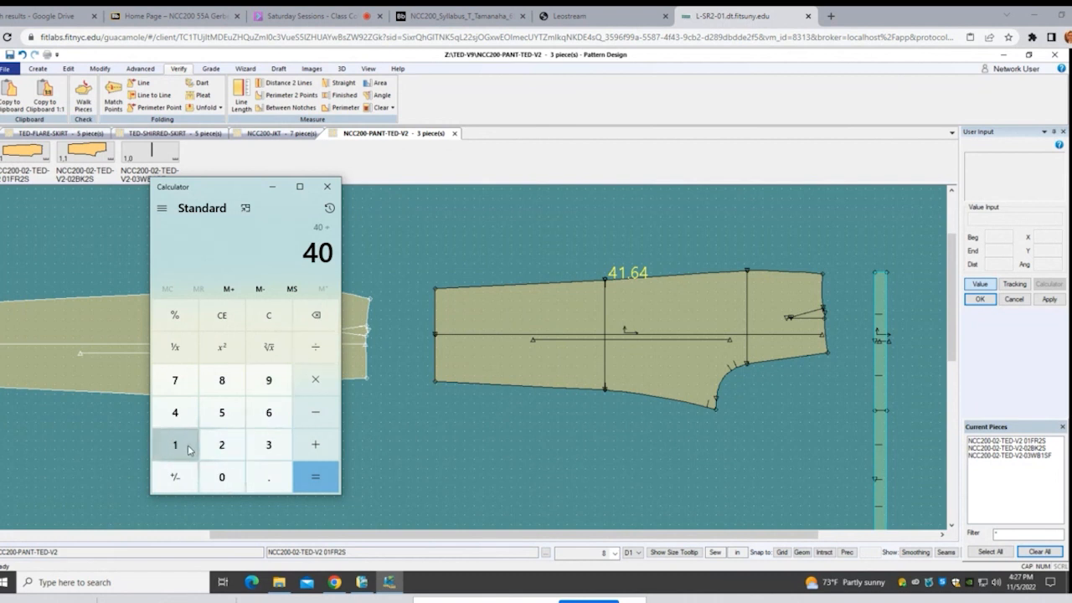
{"action": "left_click", "coordinate": [175, 411]}
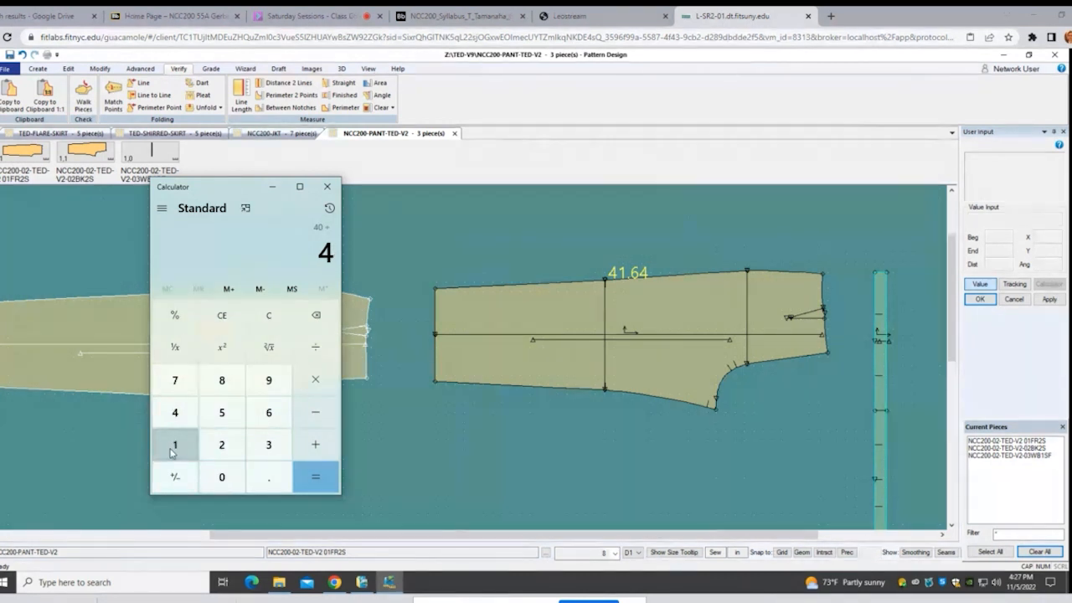
{"action": "left_click", "coordinate": [173, 445]}
{"action": "left_click", "coordinate": [267, 473]}
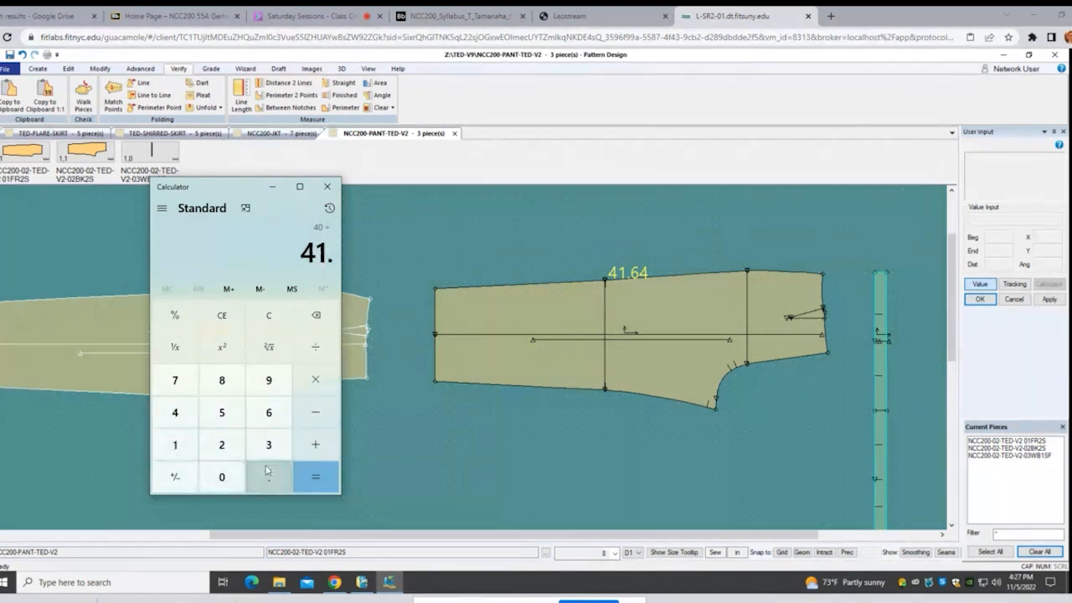
{"action": "left_click", "coordinate": [268, 414]}
{"action": "left_click", "coordinate": [177, 410]}
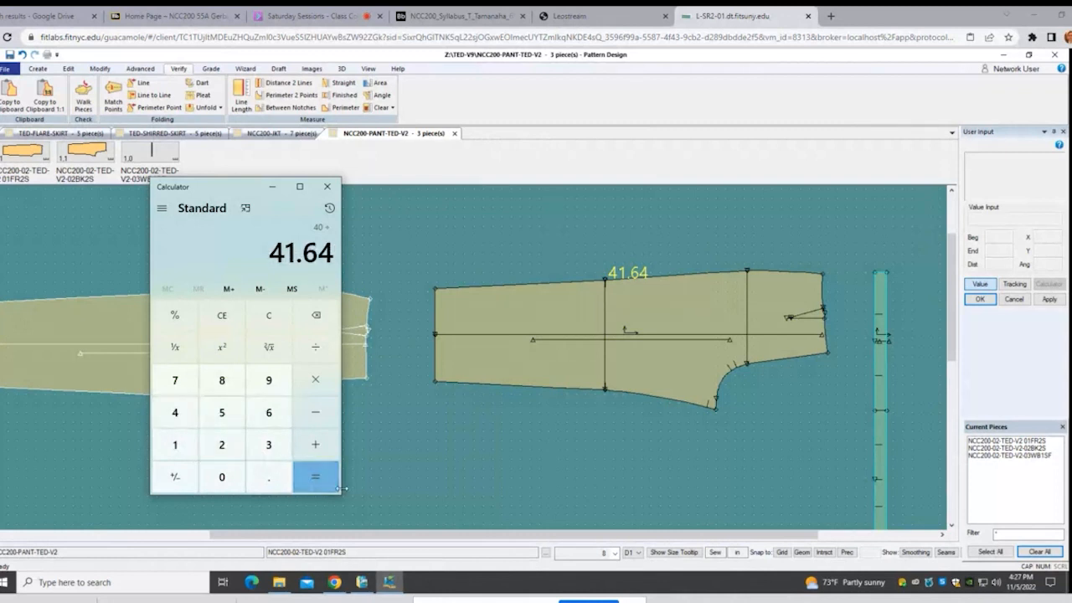
{"action": "left_click", "coordinate": [315, 476]}
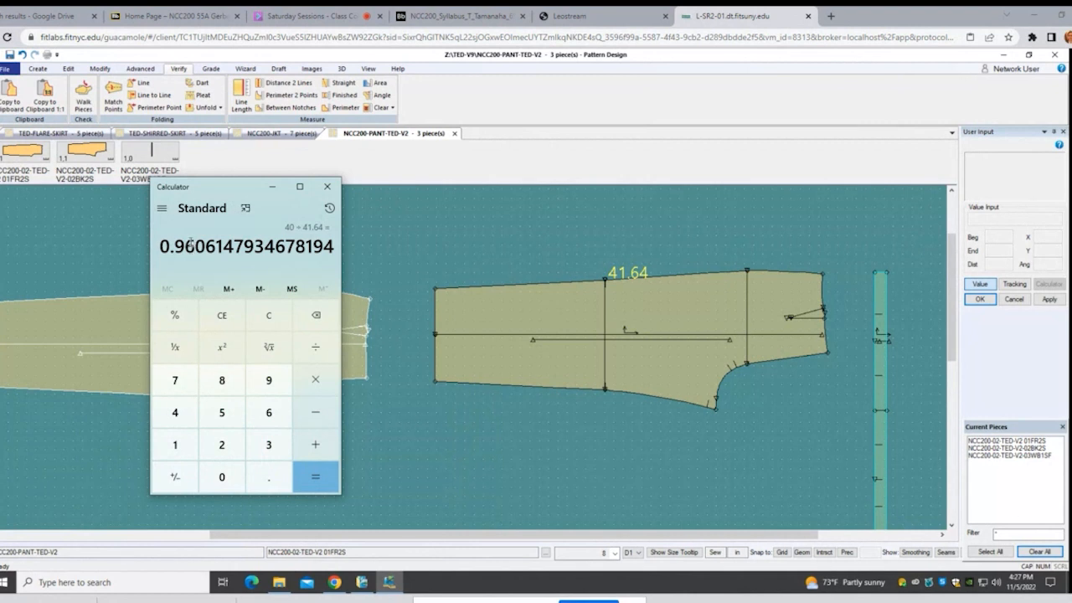
{"action": "left_click", "coordinate": [328, 187]}
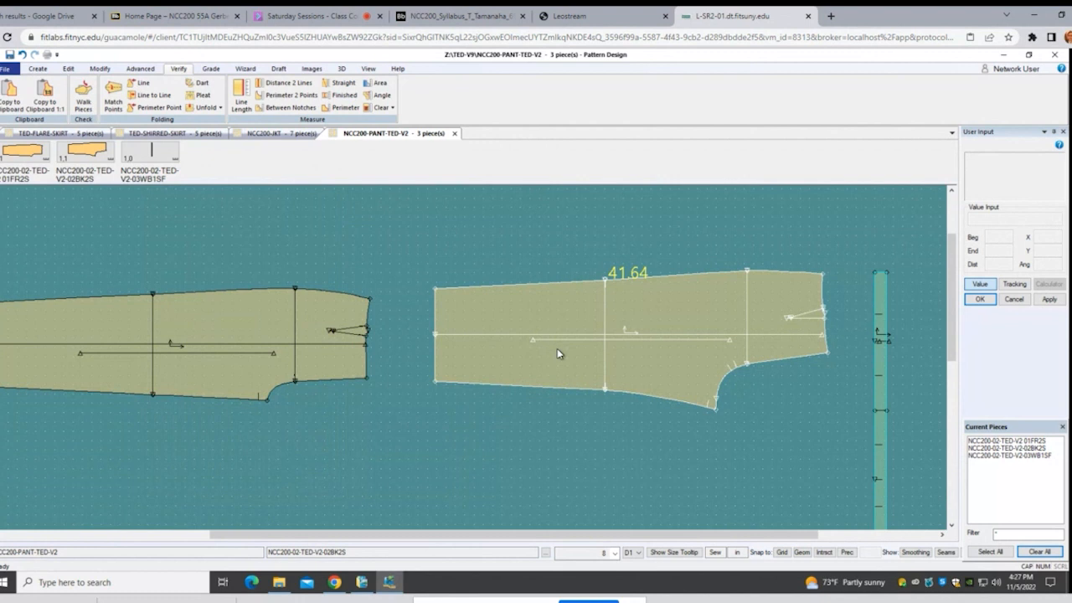
Step: Try a percent Shrink/Stretch with an X amount of 4 on the front and back pant pieces
{"action": "scroll", "coordinate": [556, 358], "scroll_direction": "down", "scroll_amount": 2}
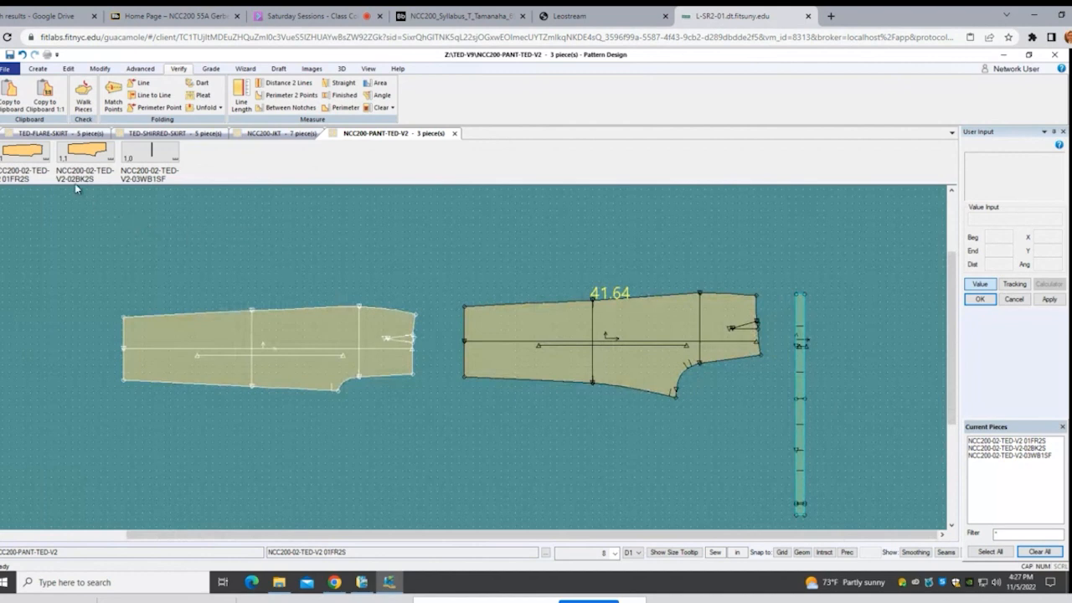
{"action": "left_click", "coordinate": [132, 71]}
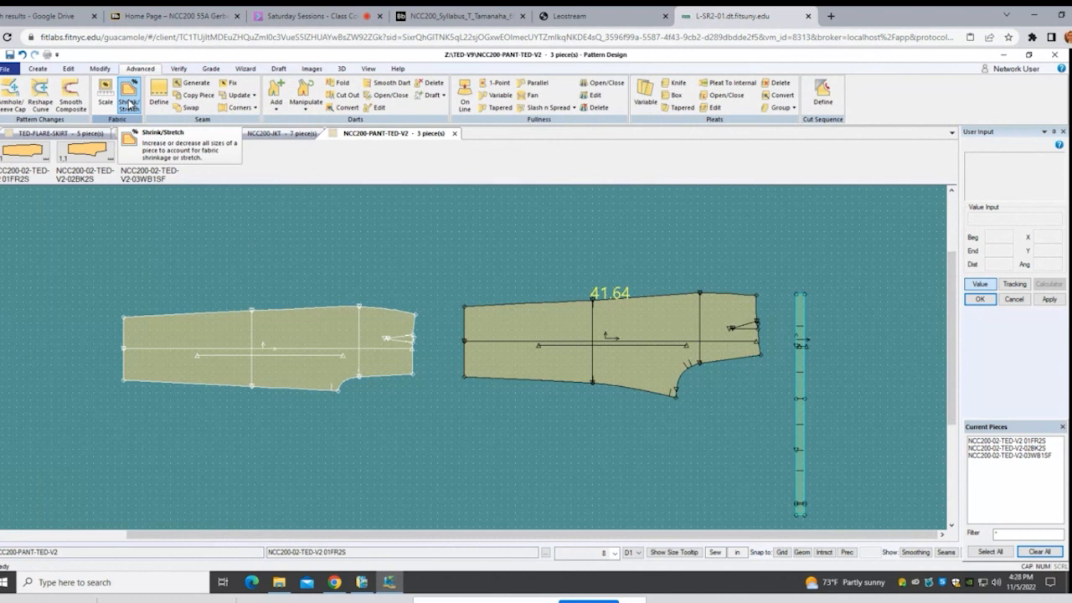
{"action": "left_click", "coordinate": [129, 103]}
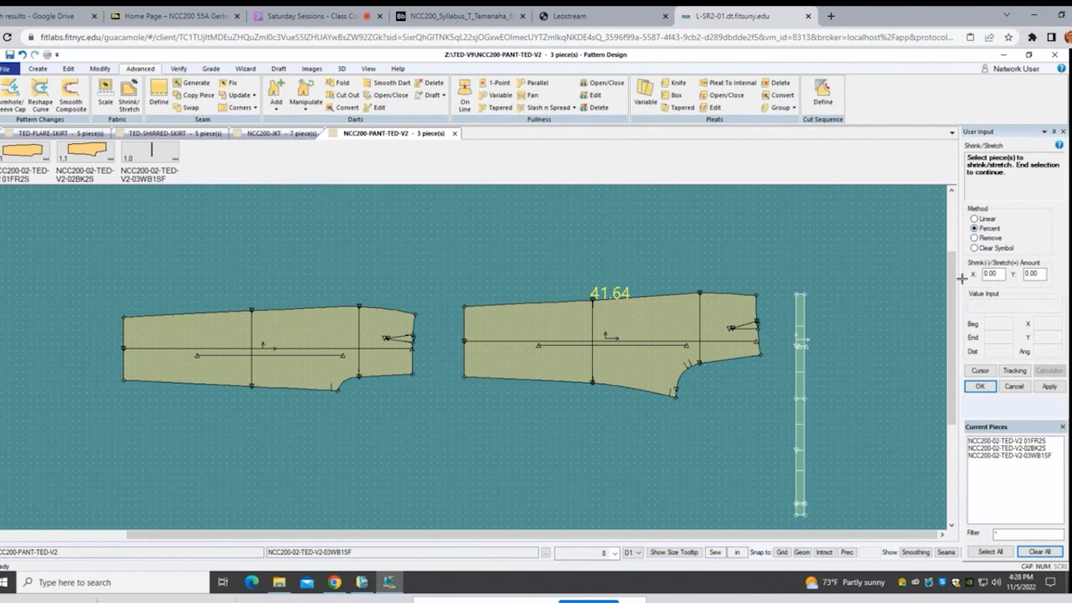
{"action": "left_click", "coordinate": [1038, 274]}
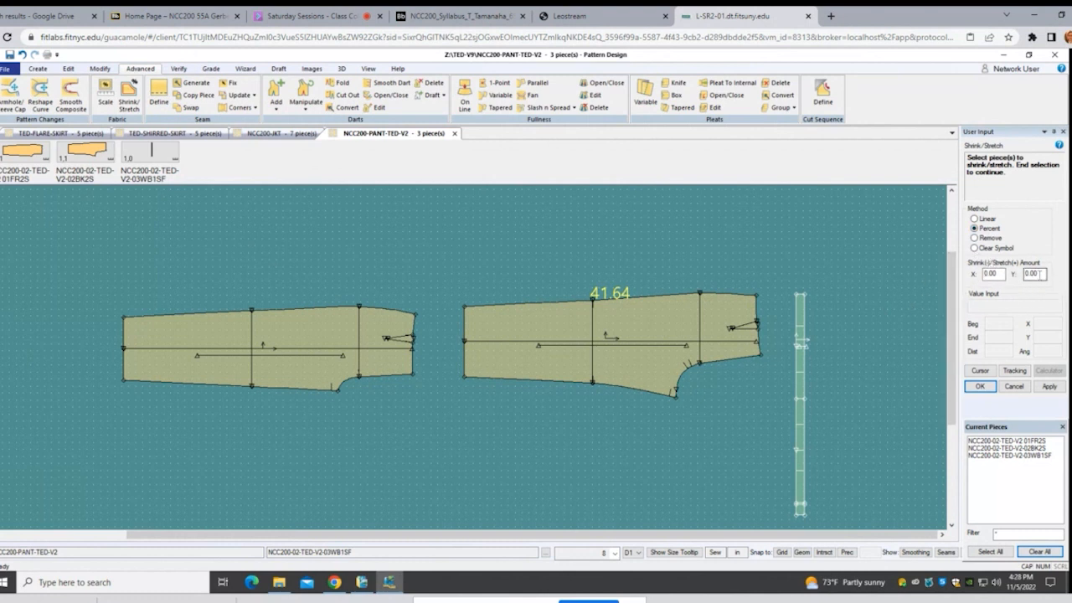
{"action": "left_click", "coordinate": [748, 323]}
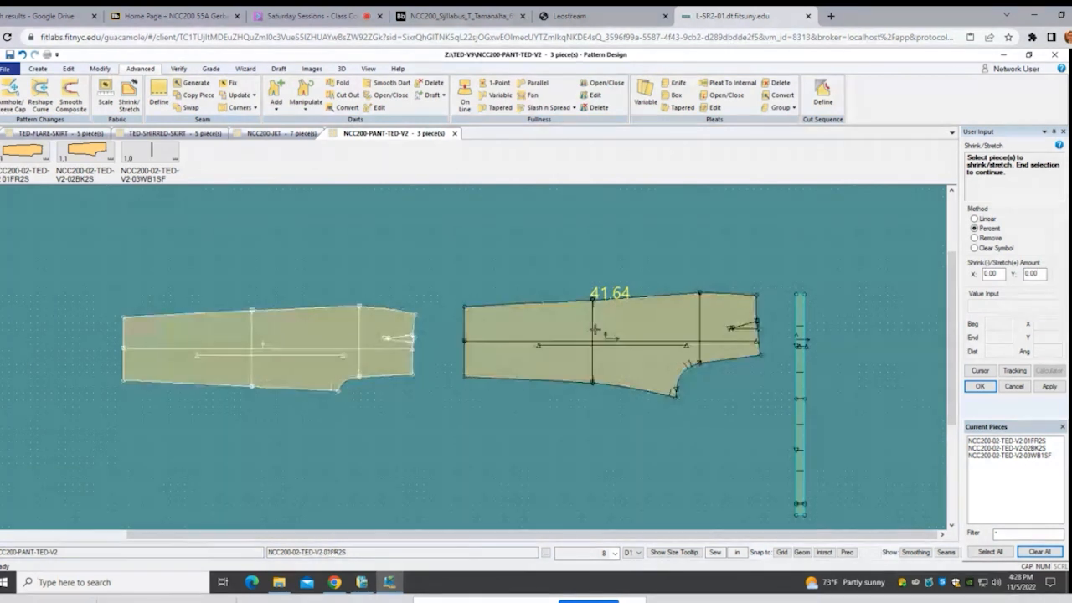
{"action": "left_click", "coordinate": [996, 274]}
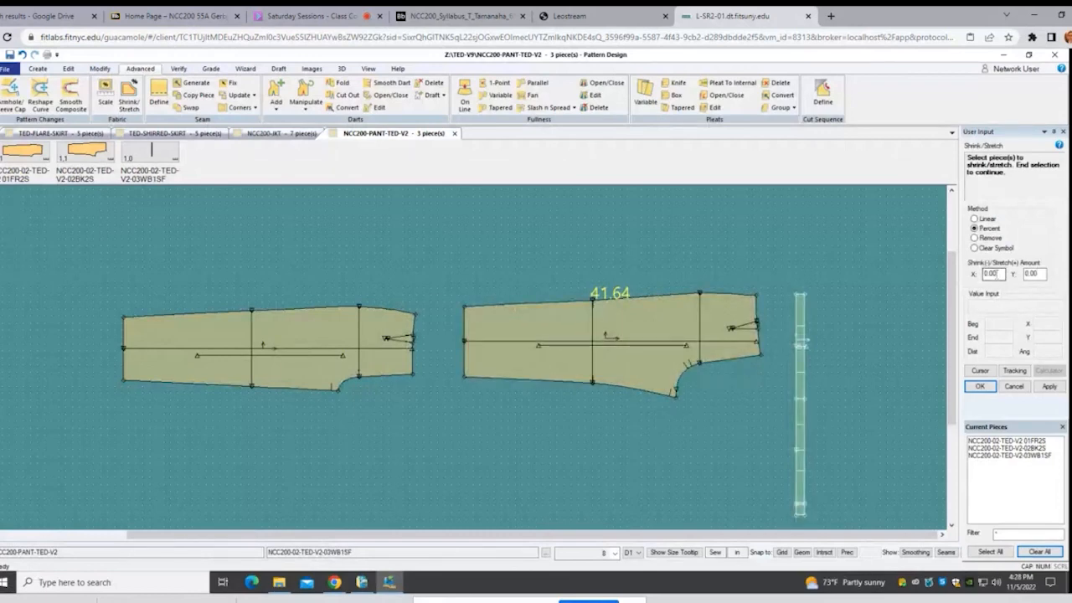
{"action": "left_click_drag", "start_coordinate": [999, 274], "coordinate": [982, 274]}
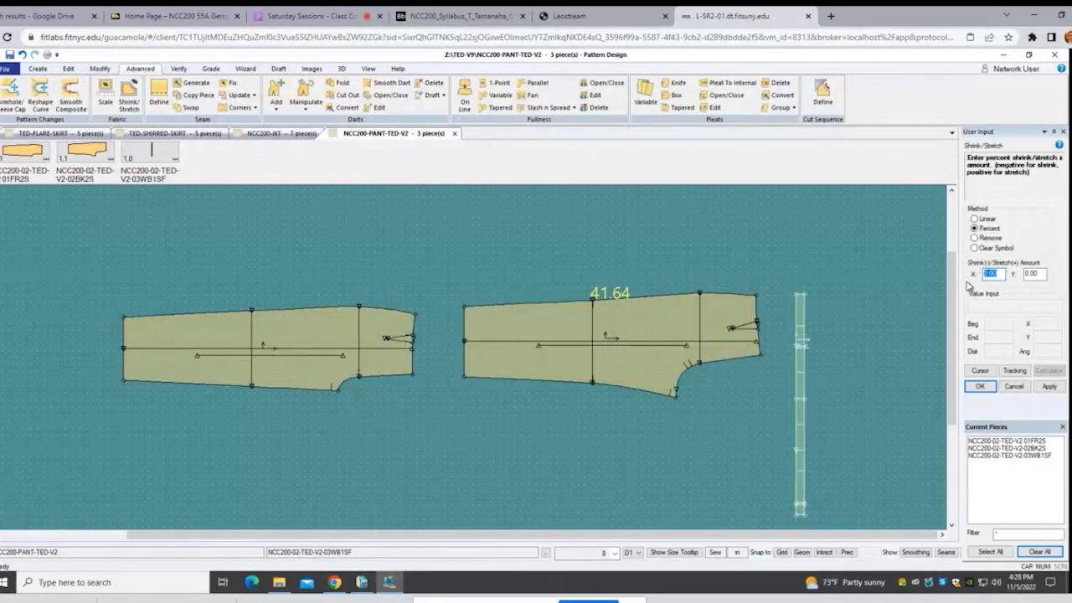
{"action": "type", "text": "4"}
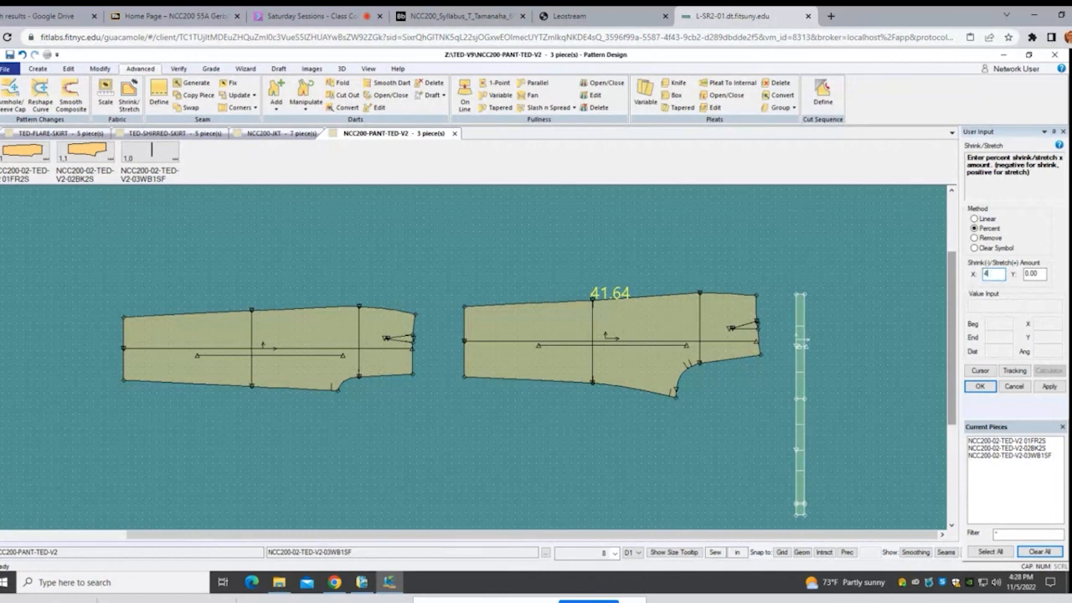
{"action": "left_click", "coordinate": [1044, 274]}
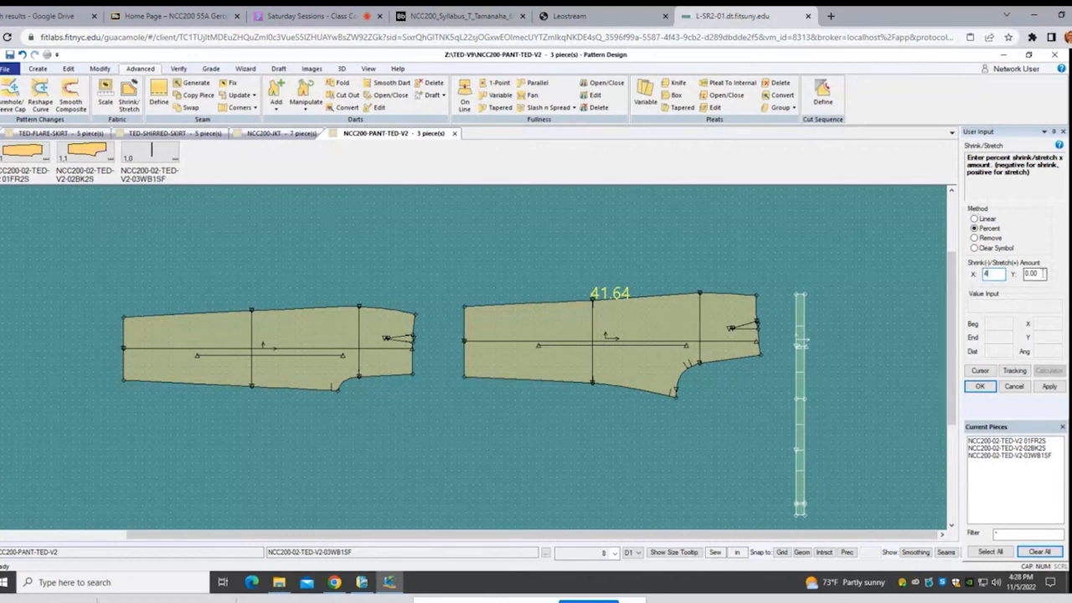
{"action": "left_click", "coordinate": [527, 328]}
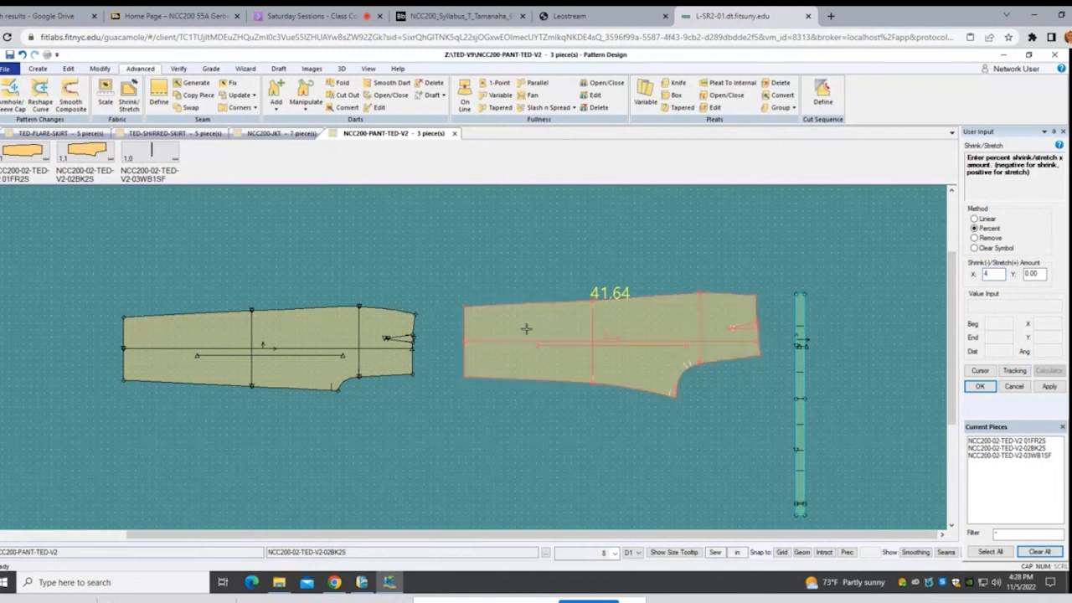
{"action": "left_click", "coordinate": [382, 326]}
{"action": "right_click", "coordinate": [383, 326]}
{"action": "left_click", "coordinate": [379, 328]}
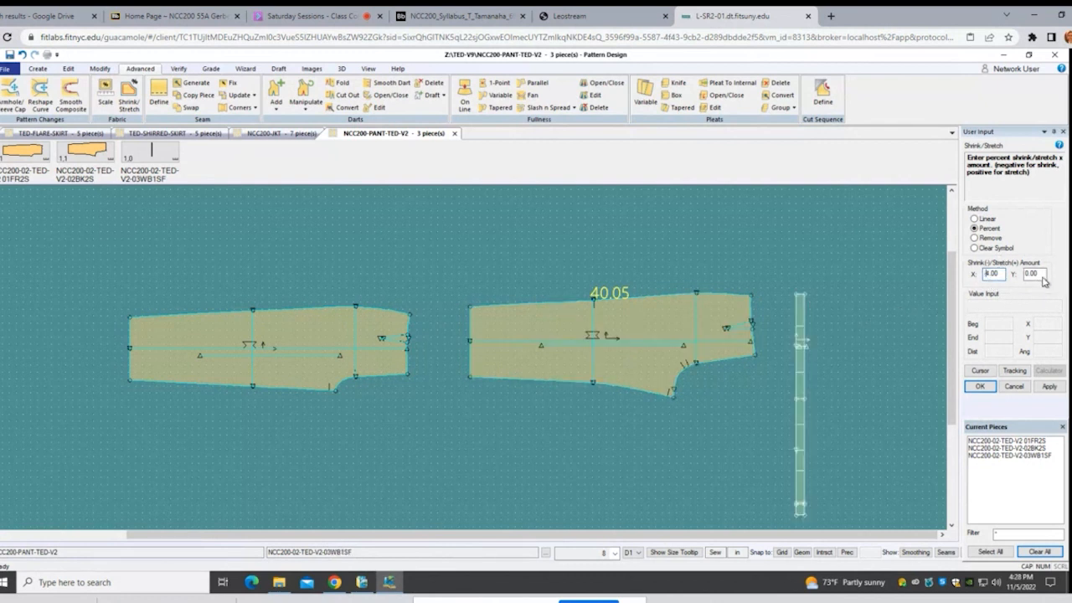
{"action": "right_click", "coordinate": [428, 394]}
{"action": "left_click", "coordinate": [437, 412]}
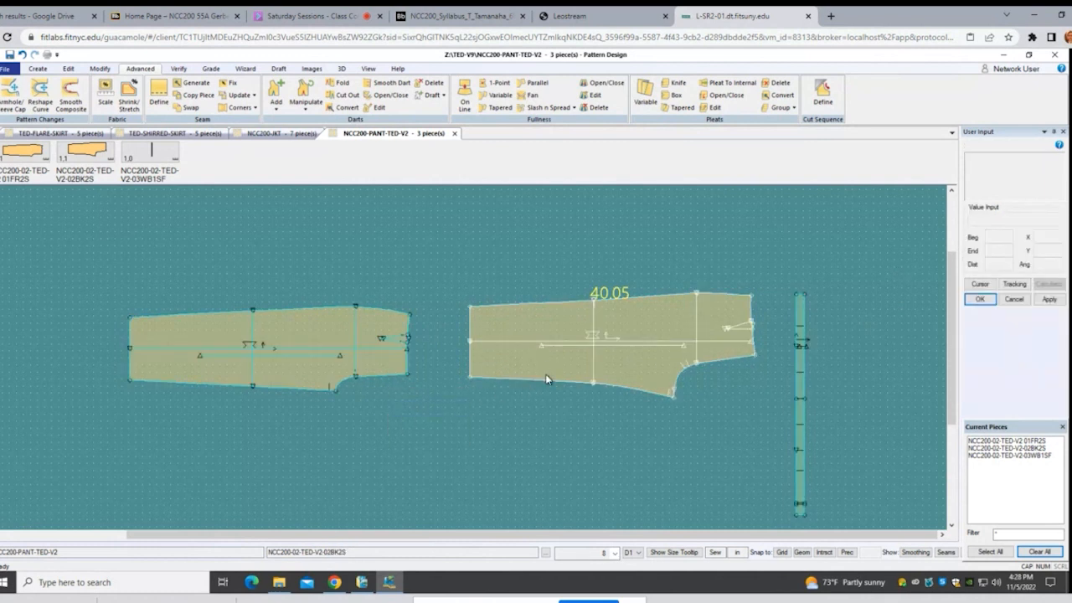
Step: Undo the last Shrink/Stretch and reapply it to the front and back pant pieces at X -4.00 and Y 0.00 percent
{"action": "left_click", "coordinate": [23, 54]}
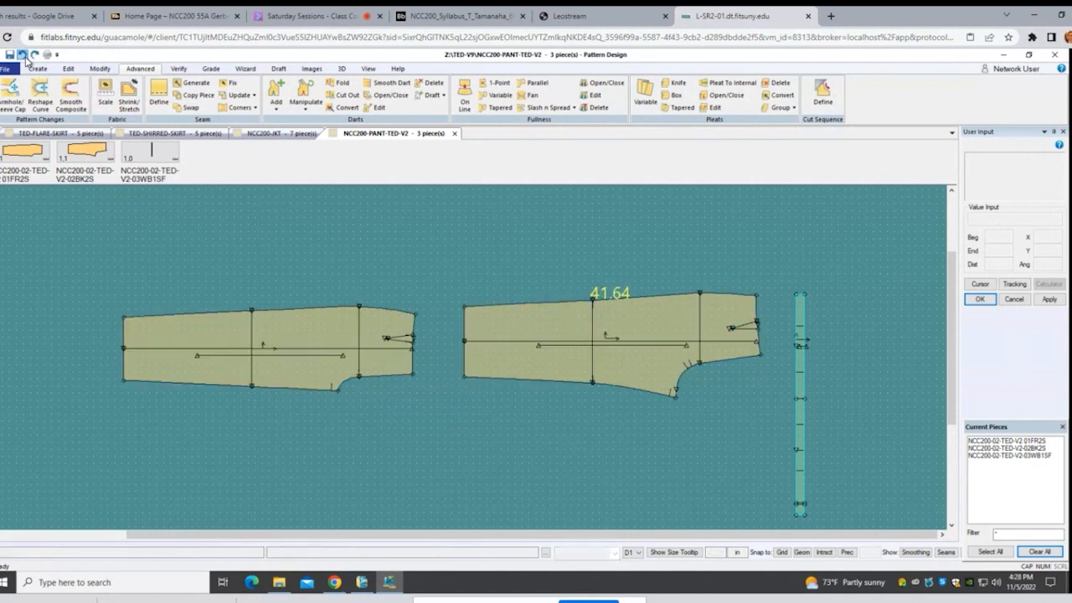
{"action": "left_click", "coordinate": [134, 100]}
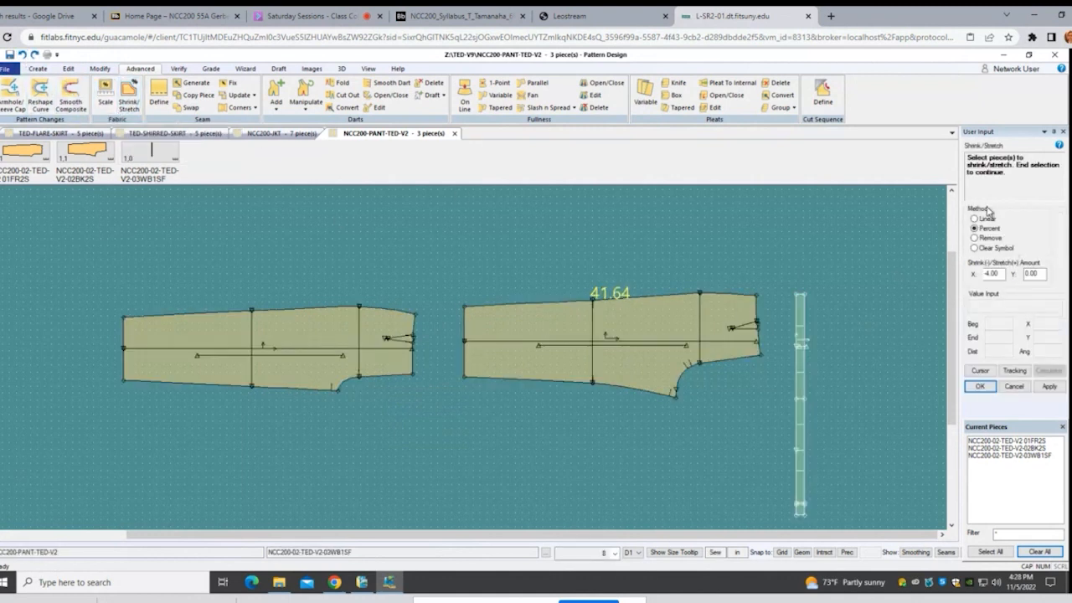
{"action": "left_click", "coordinate": [990, 274]}
{"action": "left_click", "coordinate": [1034, 274]}
{"action": "left_click", "coordinate": [507, 321]}
{"action": "left_click", "coordinate": [322, 330]}
{"action": "right_click", "coordinate": [343, 264]}
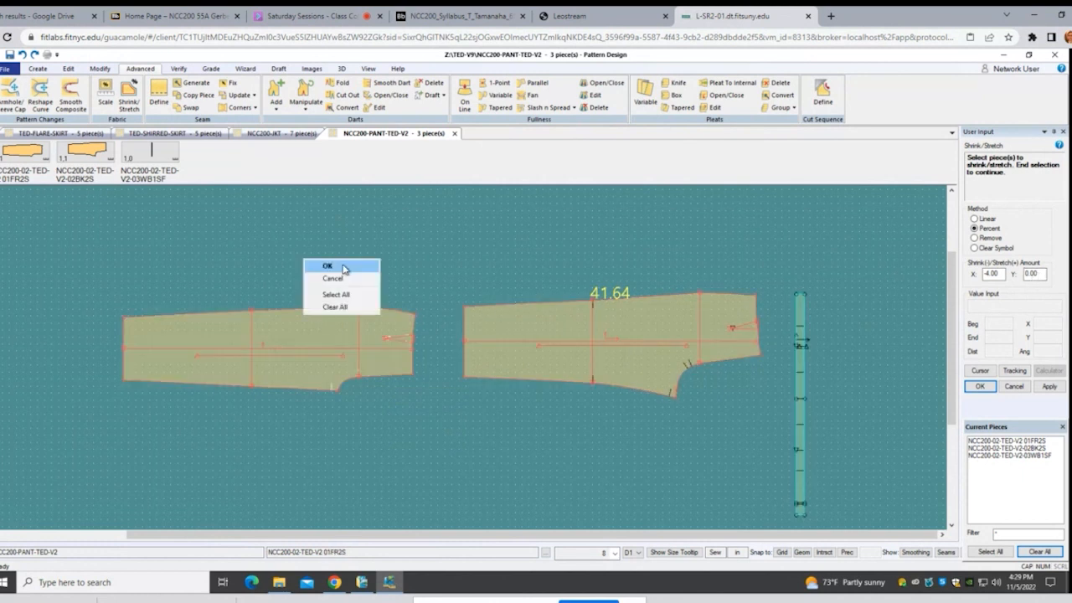
{"action": "left_click", "coordinate": [345, 269]}
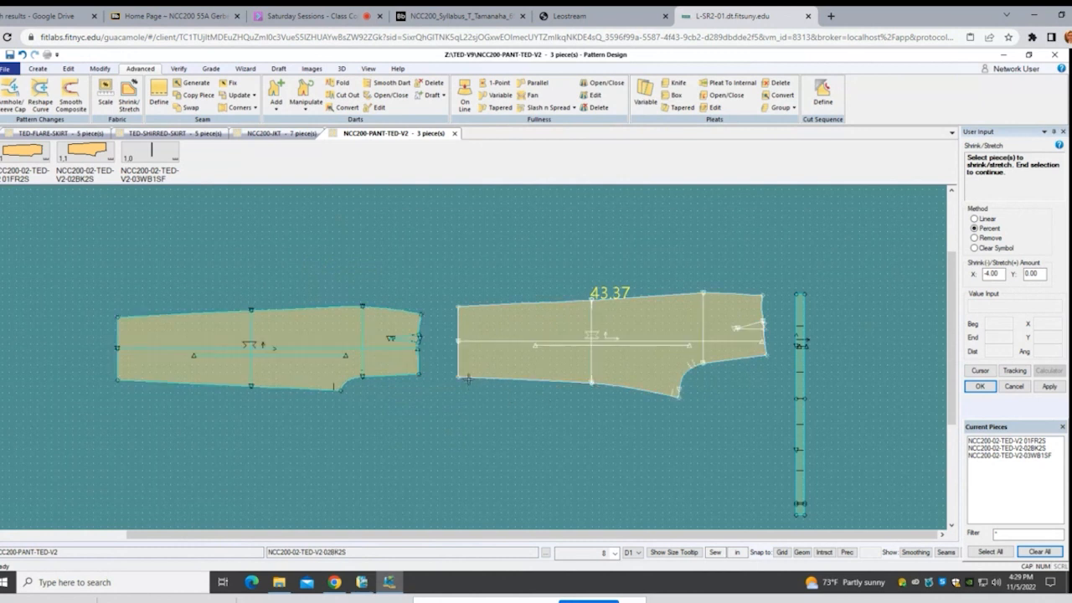
{"action": "right_click", "coordinate": [491, 268]}
{"action": "left_click", "coordinate": [489, 270]}
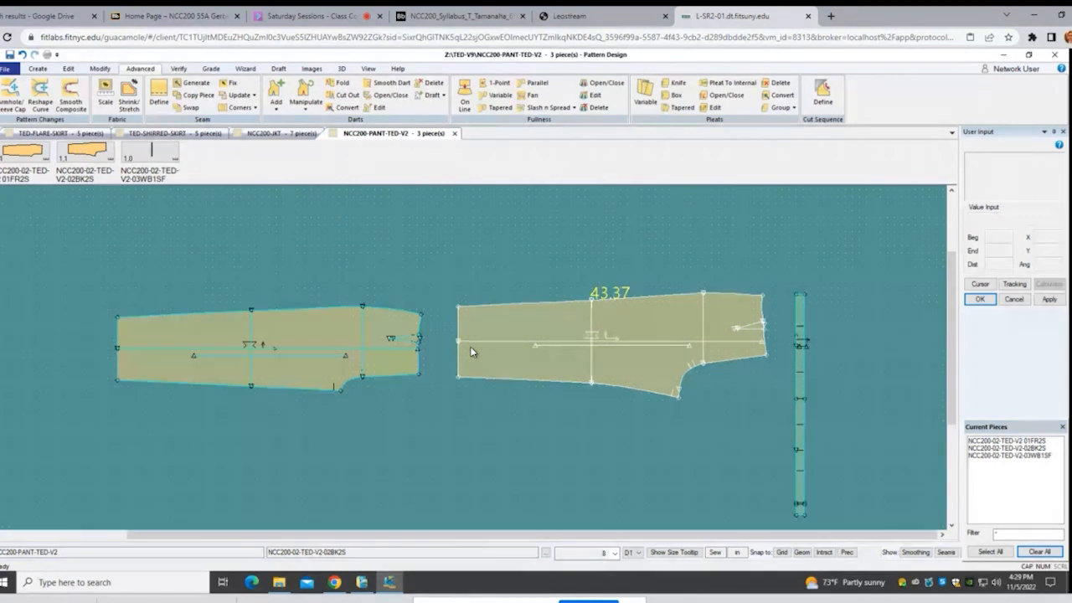
{"action": "left_click", "coordinate": [471, 352]}
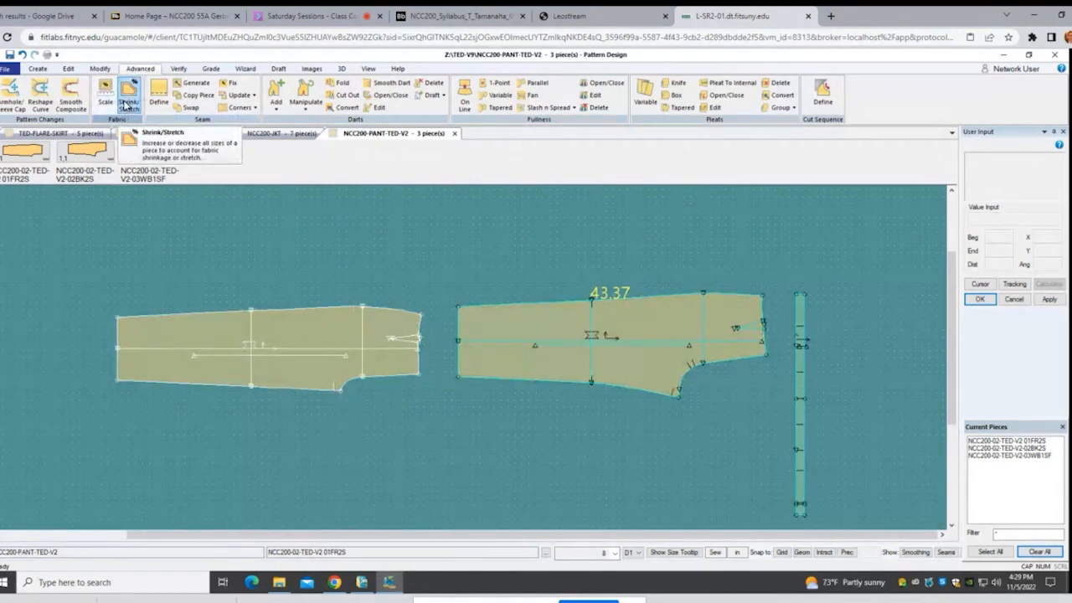
{"action": "left_click", "coordinate": [127, 102]}
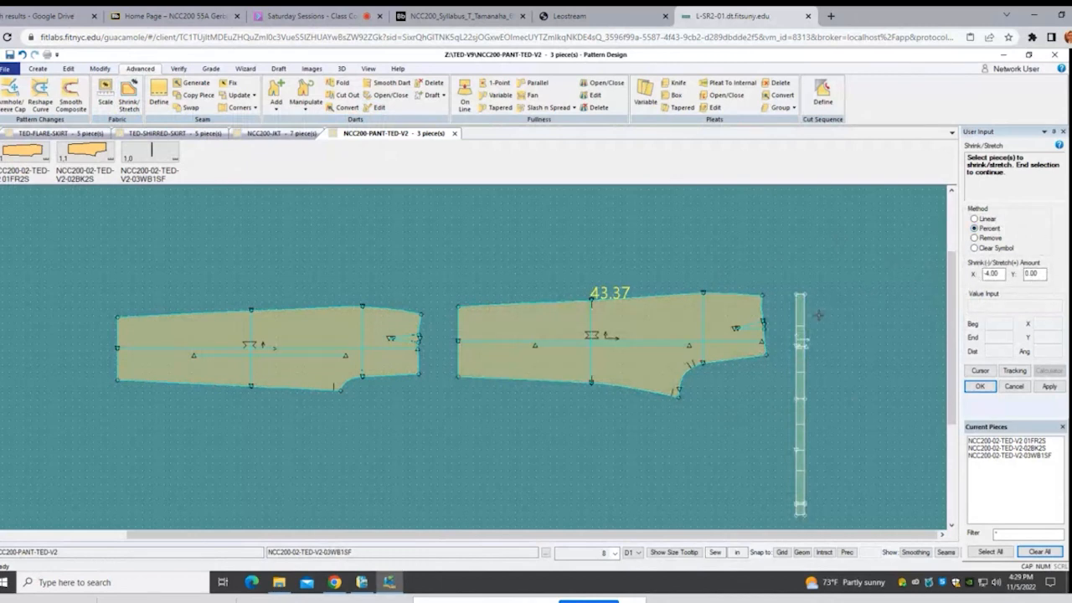
{"action": "right_click", "coordinate": [538, 232]}
{"action": "left_click", "coordinate": [538, 234]}
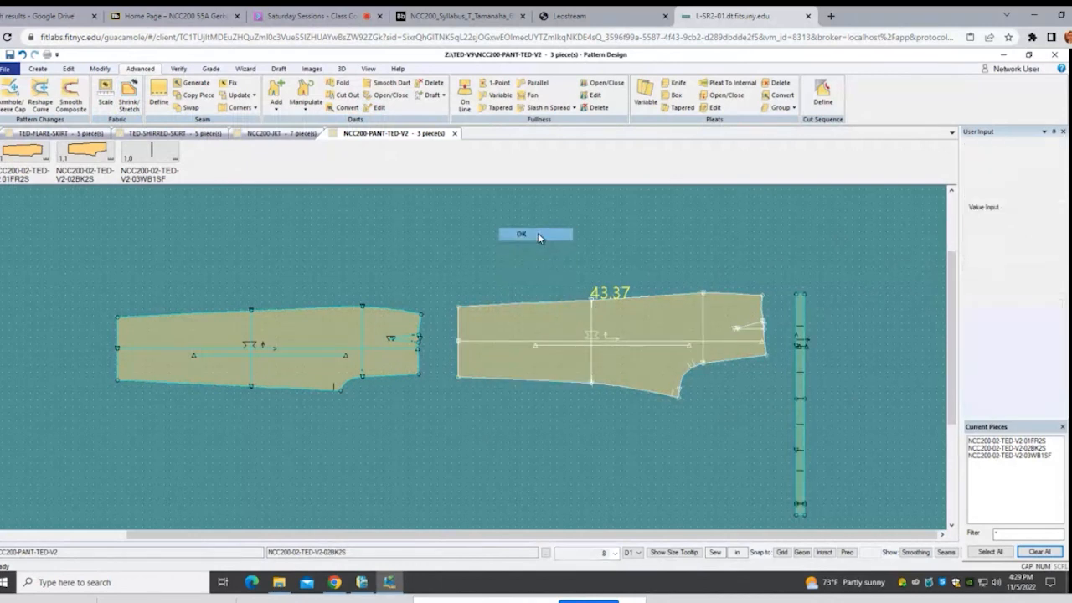
Step: Save the back pant piece using the Save Pieces option
{"action": "scroll", "coordinate": [574, 362], "scroll_direction": "up", "scroll_amount": 3}
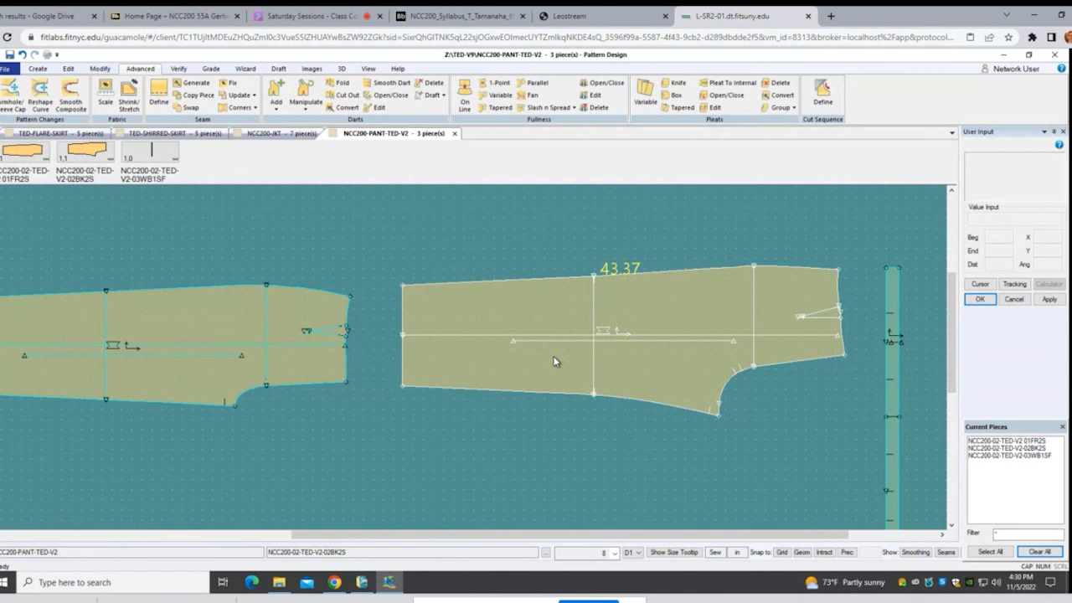
{"action": "left_click", "coordinate": [554, 362]}
{"action": "left_click", "coordinate": [5, 69]}
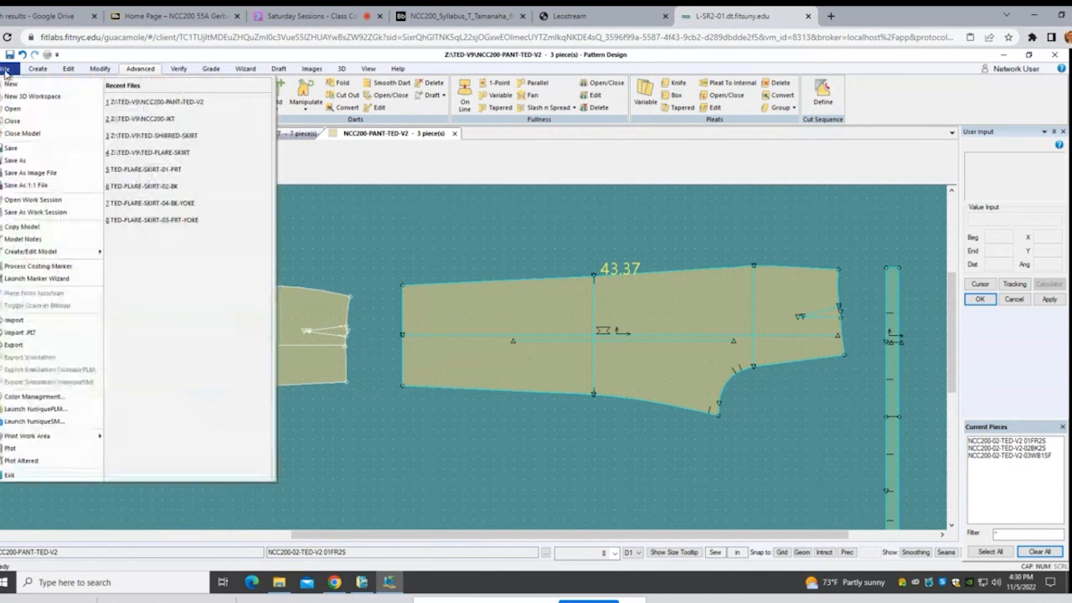
{"action": "left_click", "coordinate": [12, 147]}
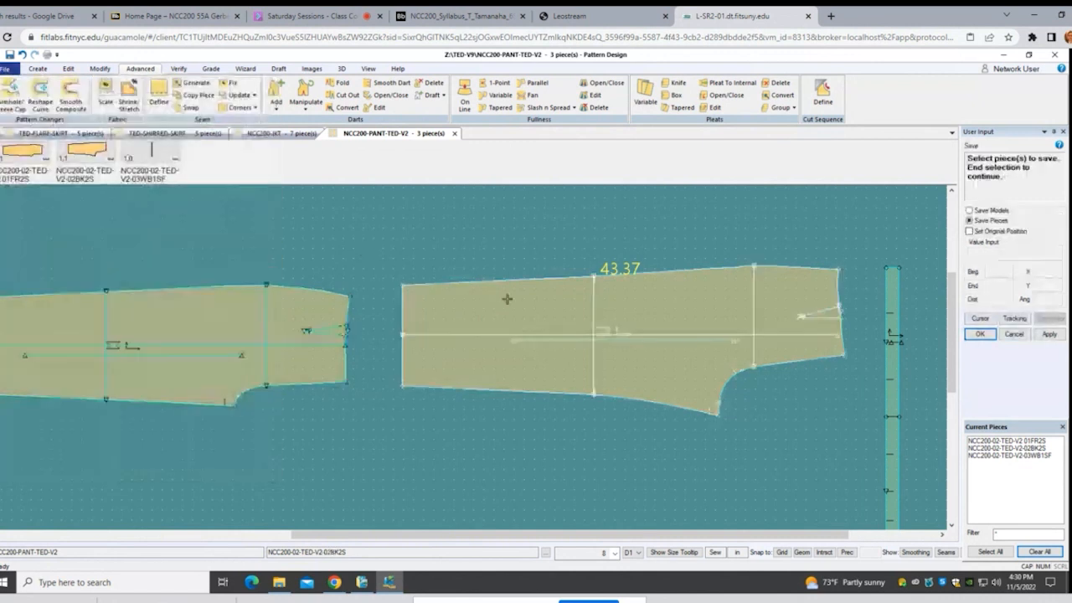
{"action": "left_click", "coordinate": [506, 299]}
{"action": "right_click", "coordinate": [507, 300]}
{"action": "left_click", "coordinate": [509, 303]}
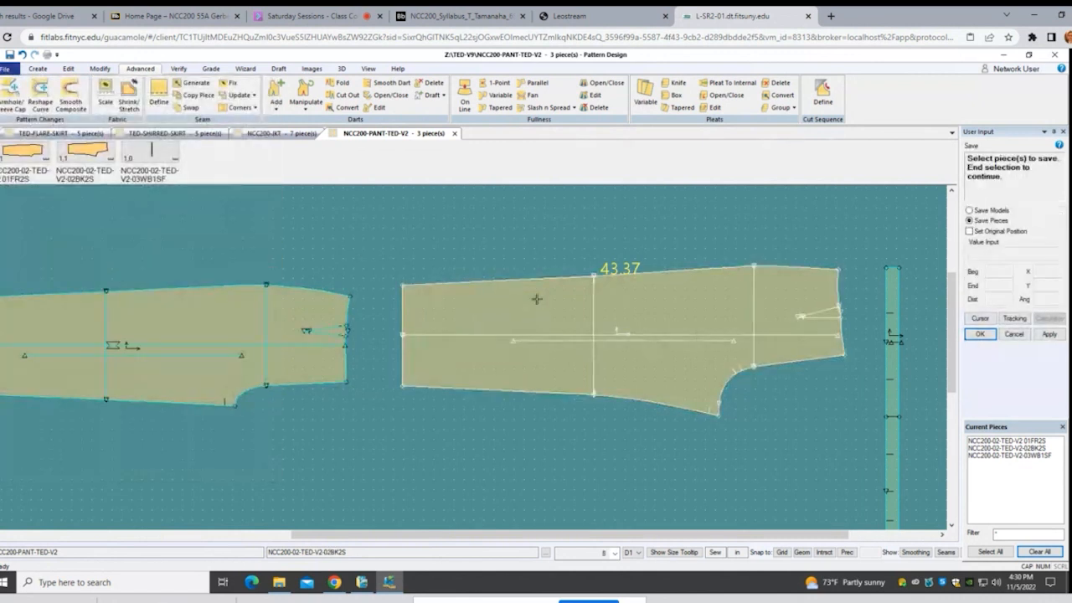
{"action": "right_click", "coordinate": [513, 276]}
{"action": "left_click", "coordinate": [507, 280]}
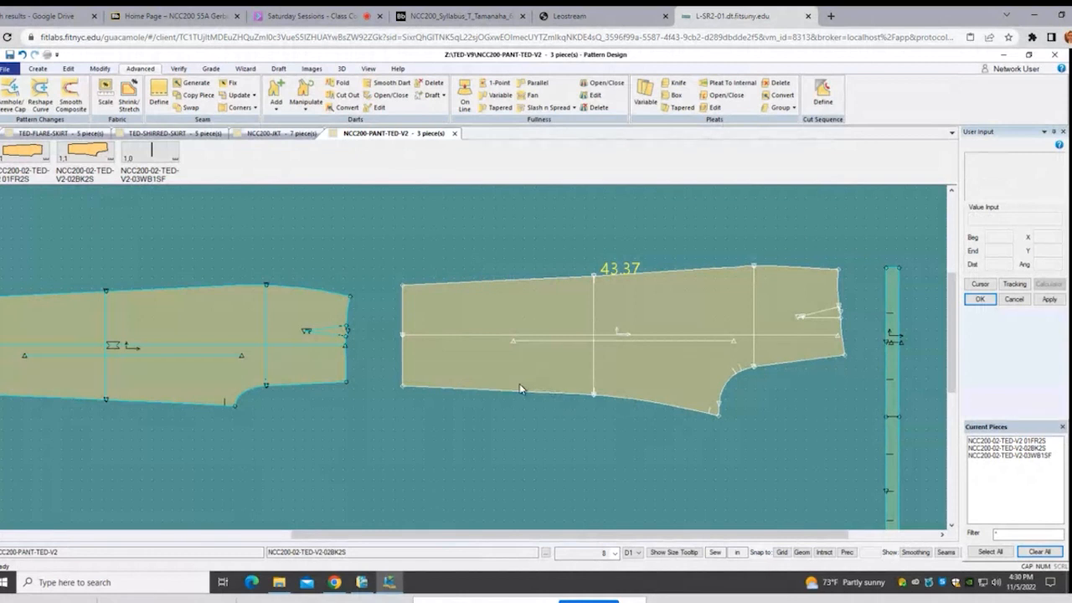
Step: Add the annotation SHRINKAGE -4% inside the back pant piece, below the grain line near the crotch curve
{"action": "left_click", "coordinate": [188, 201]}
{"action": "left_click", "coordinate": [38, 68]}
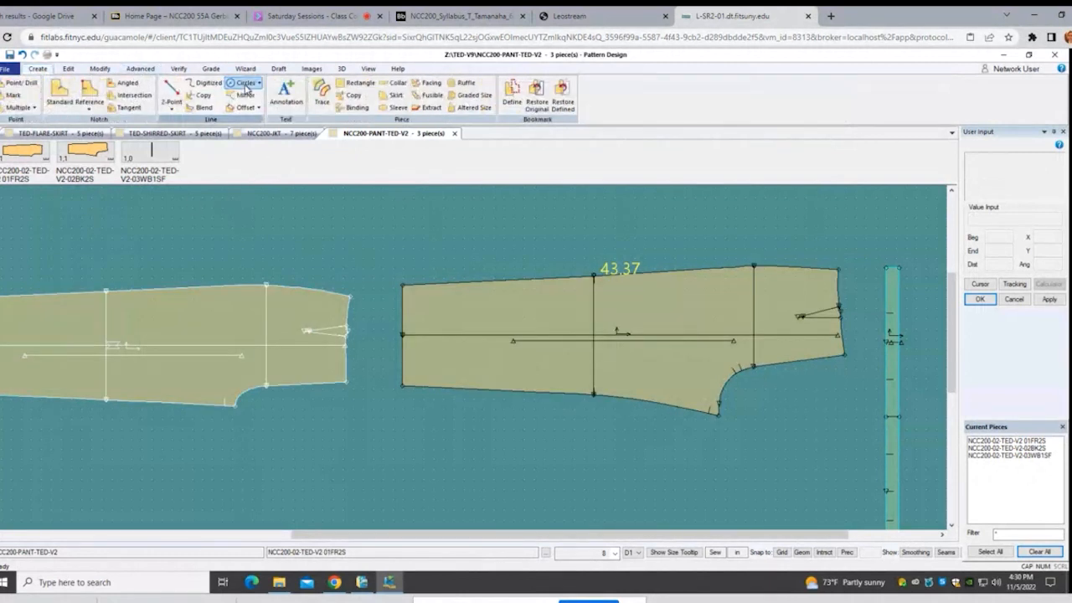
{"action": "left_click", "coordinate": [285, 89]}
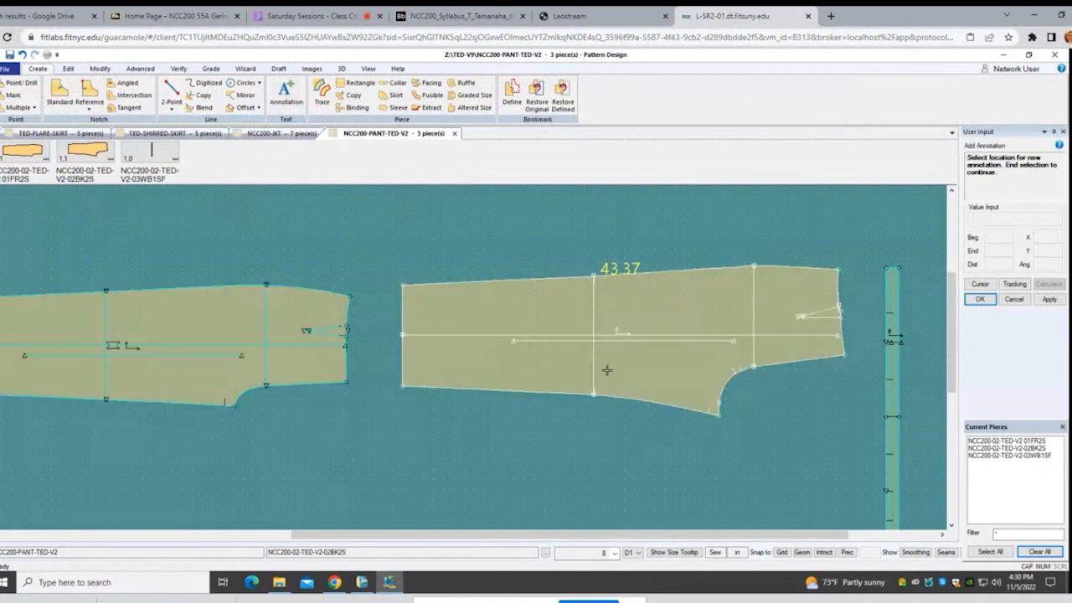
{"action": "right_click", "coordinate": [623, 373]}
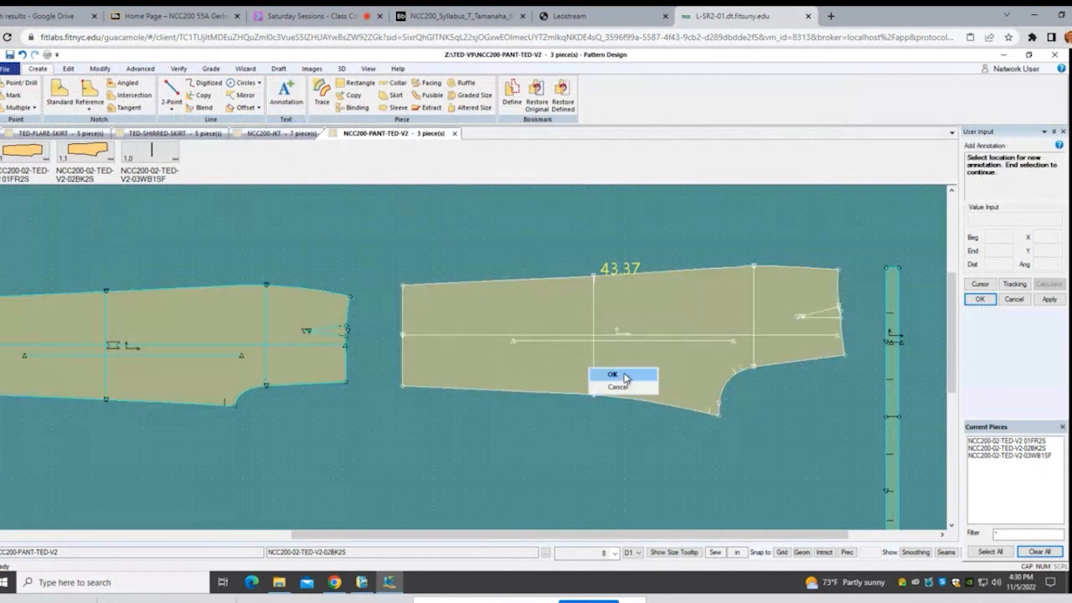
{"action": "left_click", "coordinate": [623, 375]}
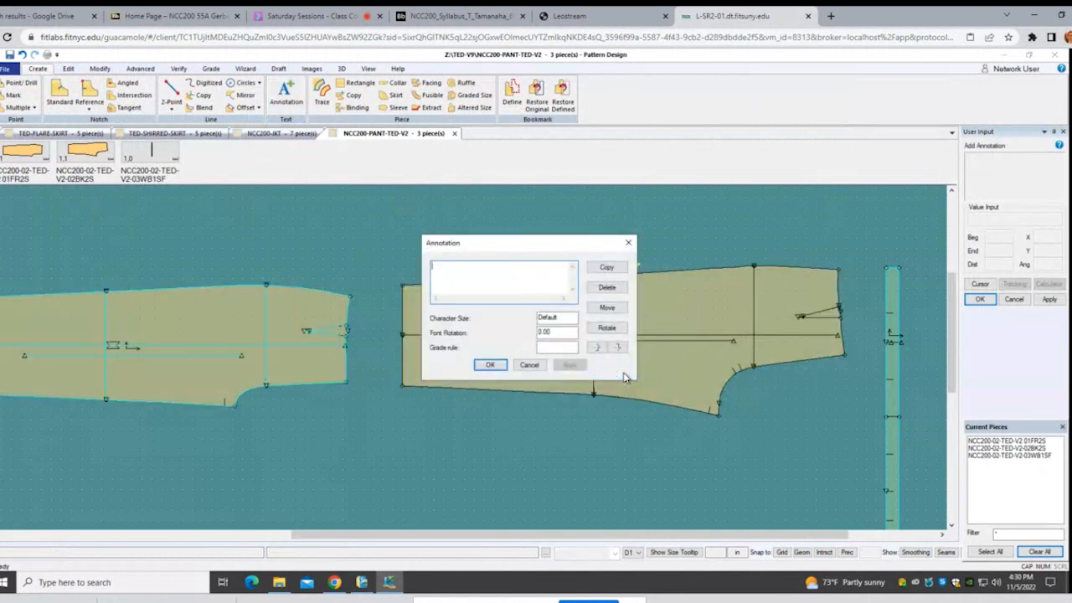
{"action": "type", "text": "SHRINKAGE -4"}
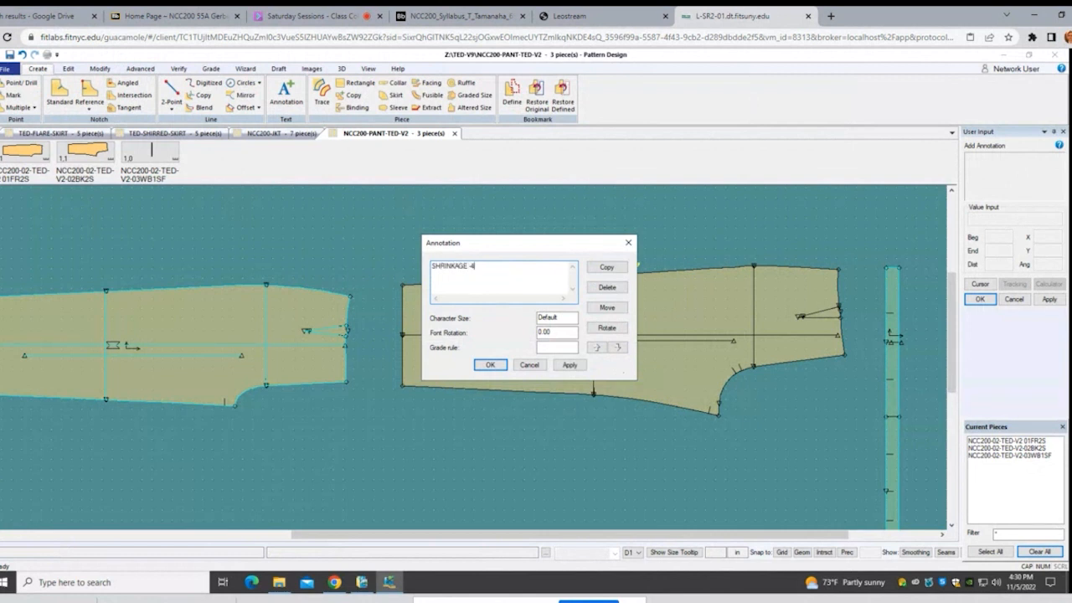
{"action": "type", "text": "%"}
{"action": "left_click", "coordinate": [570, 365]}
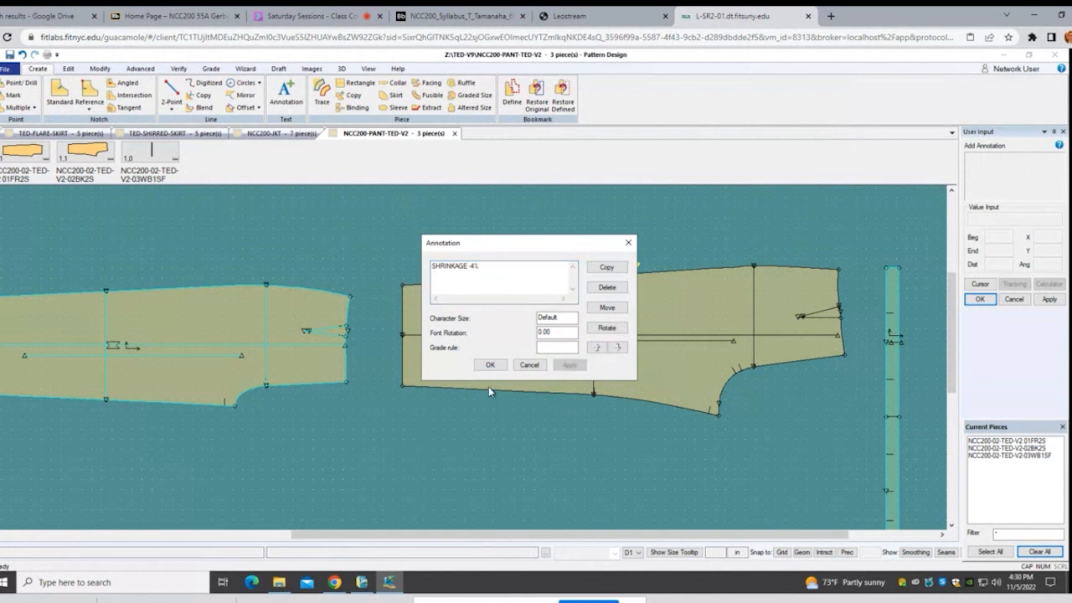
{"action": "left_click", "coordinate": [490, 365]}
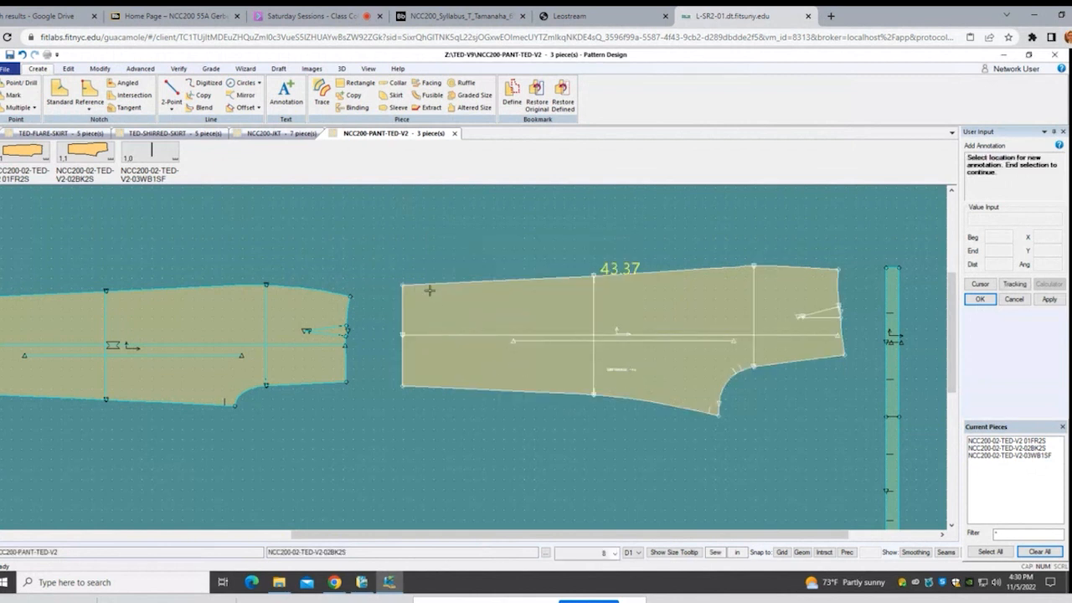
{"action": "right_click", "coordinate": [413, 250]}
{"action": "left_click", "coordinate": [411, 252]}
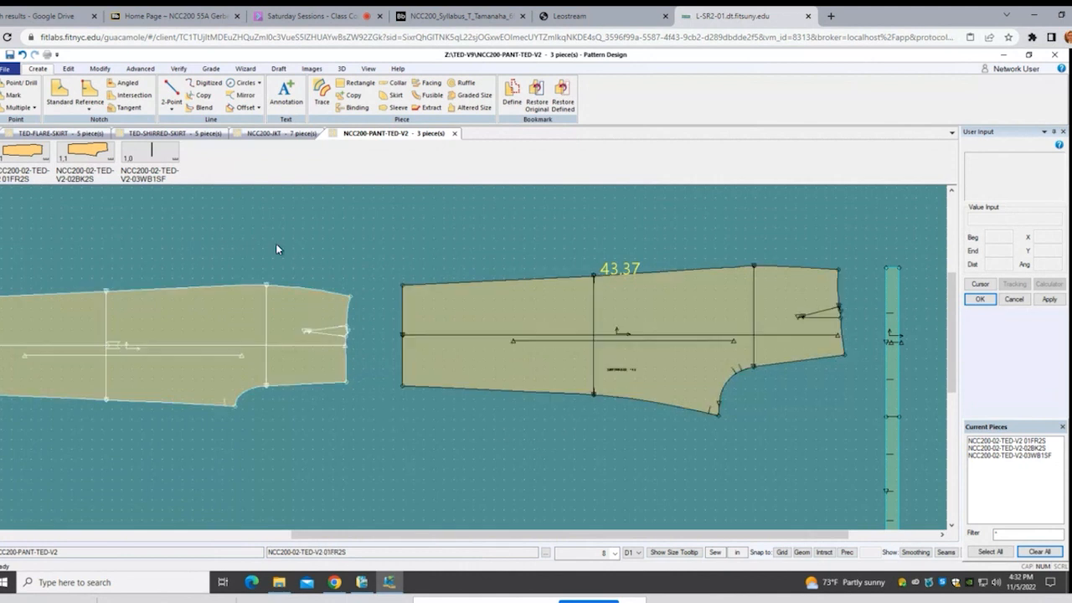
Step: Undo the back piece's annotation and the Shrink/Stretch on both pant pieces, and shift the back piece slightly toward the front piece
{"action": "left_click", "coordinate": [23, 55]}
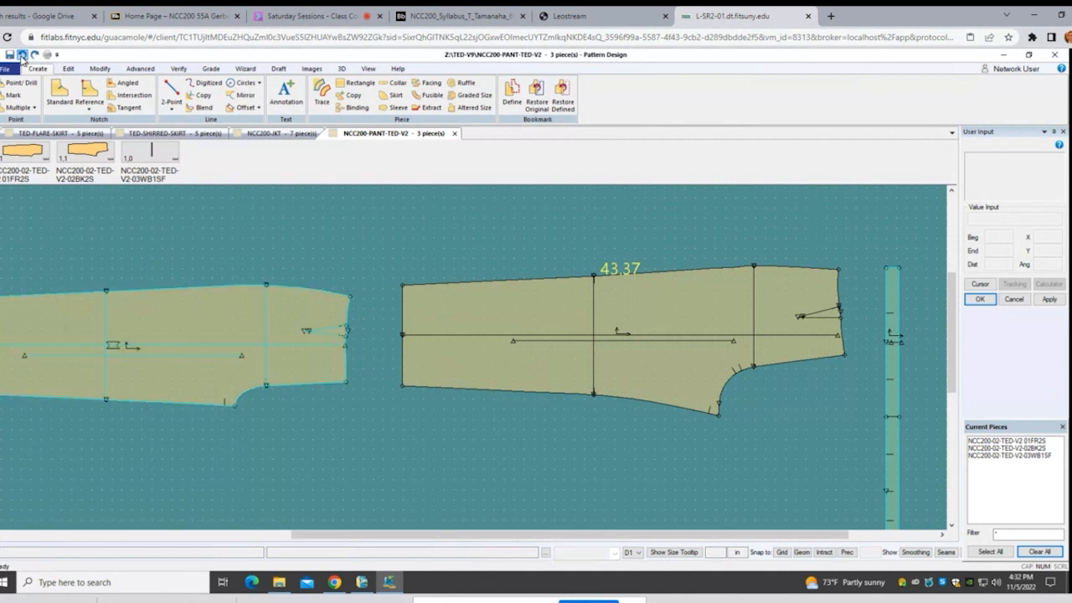
{"action": "left_click", "coordinate": [23, 55]}
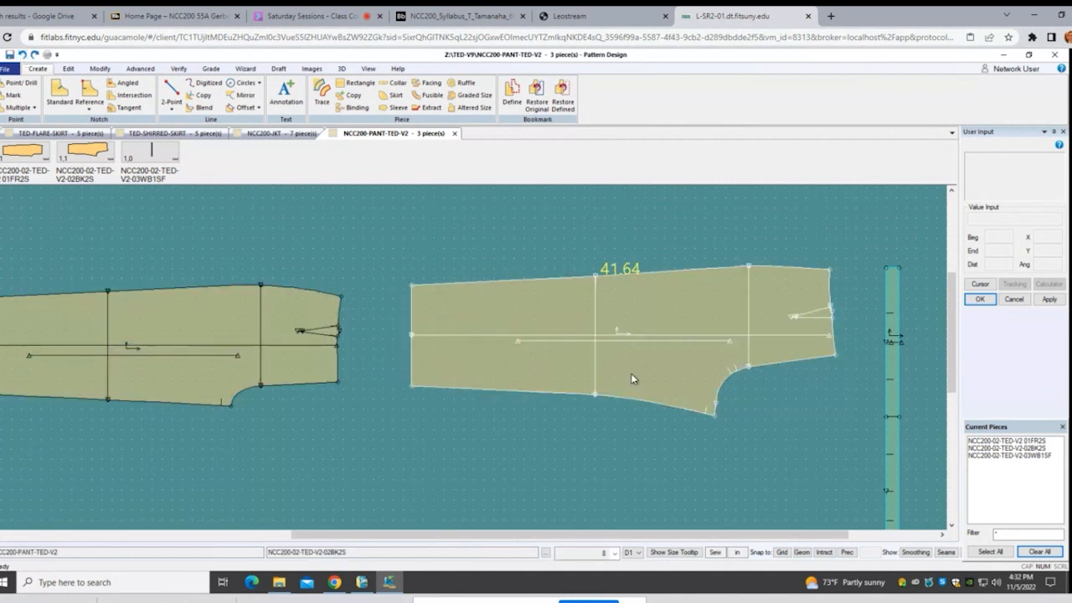
{"action": "scroll", "coordinate": [630, 373], "scroll_direction": "down", "scroll_amount": 1}
{"action": "left_click", "coordinate": [340, 341]}
{"action": "left_click", "coordinate": [350, 331]}
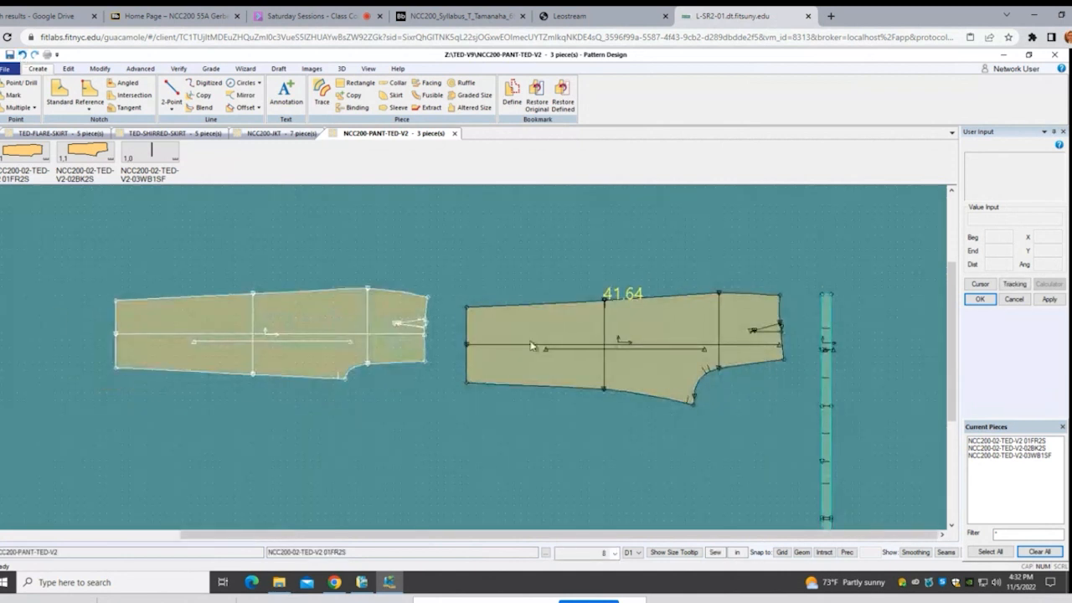
{"action": "left_click", "coordinate": [530, 345]}
{"action": "left_click", "coordinate": [523, 334]}
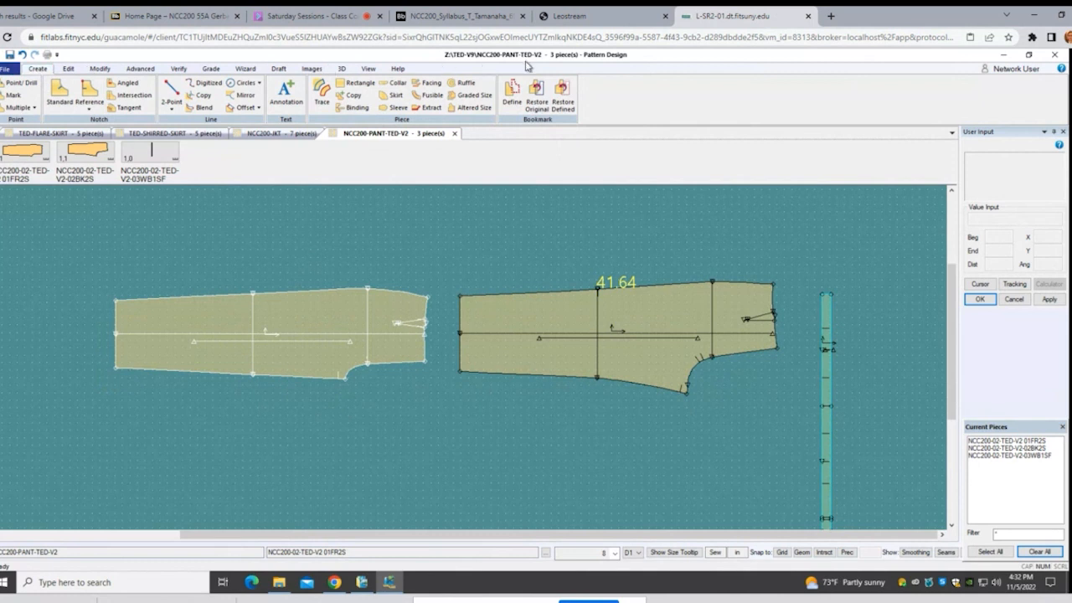
Step: Define a bookmark of the current shape for both the back and front pant pieces
{"action": "left_click", "coordinate": [511, 92]}
{"action": "left_click", "coordinate": [553, 306]}
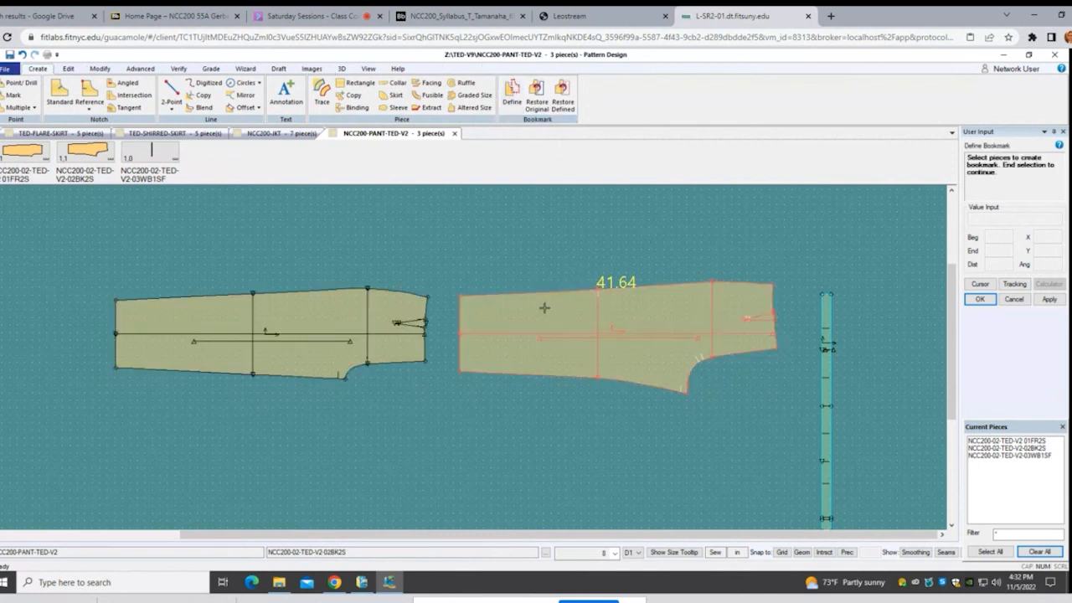
{"action": "left_click", "coordinate": [399, 311]}
{"action": "right_click", "coordinate": [336, 258]}
{"action": "left_click", "coordinate": [321, 258]}
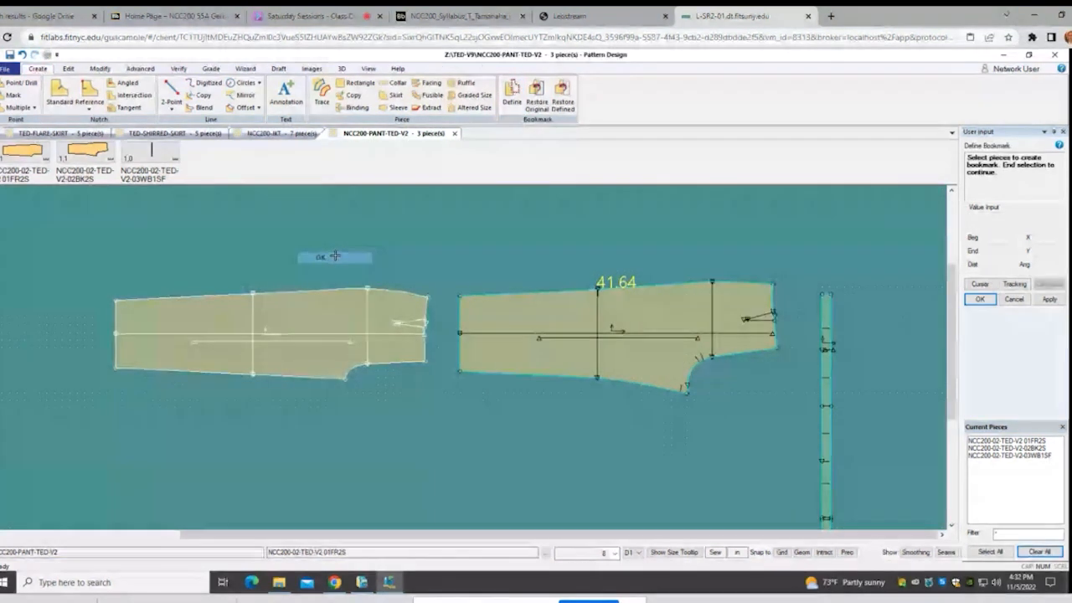
{"action": "right_click", "coordinate": [373, 229]}
{"action": "left_click", "coordinate": [408, 239]}
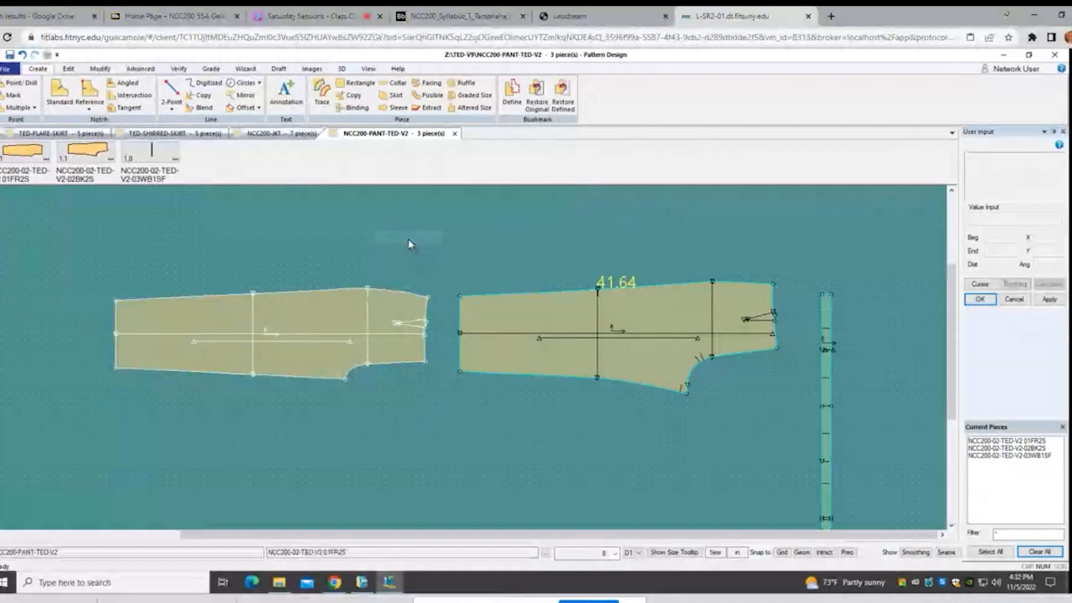
Step: Apply a percent Shrink/Stretch with X -4.00 and Y 0.00 to the back and front pant pieces
{"action": "left_click", "coordinate": [100, 69]}
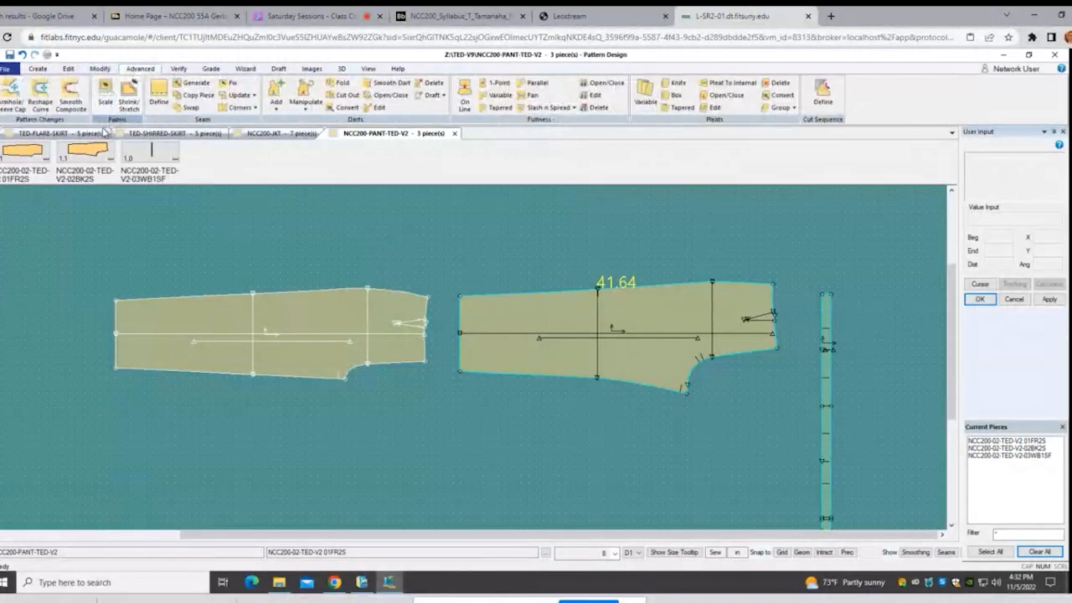
{"action": "left_click", "coordinate": [128, 94]}
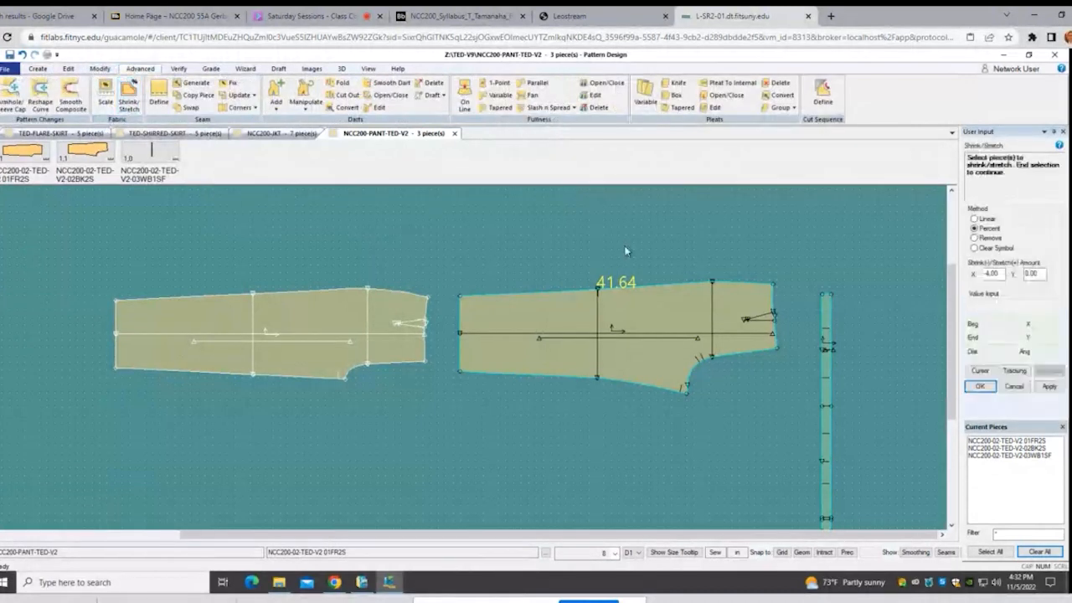
{"action": "left_click", "coordinate": [639, 305]}
{"action": "left_click", "coordinate": [334, 299]}
{"action": "right_click", "coordinate": [421, 264]}
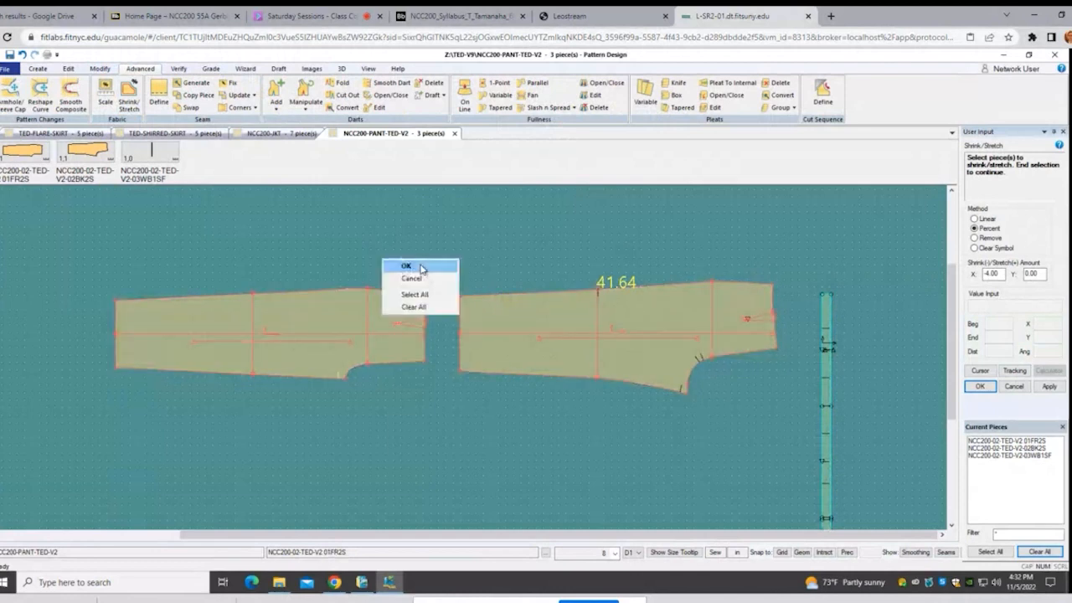
{"action": "left_click", "coordinate": [421, 266]}
{"action": "right_click", "coordinate": [428, 253]}
{"action": "left_click", "coordinate": [428, 255]}
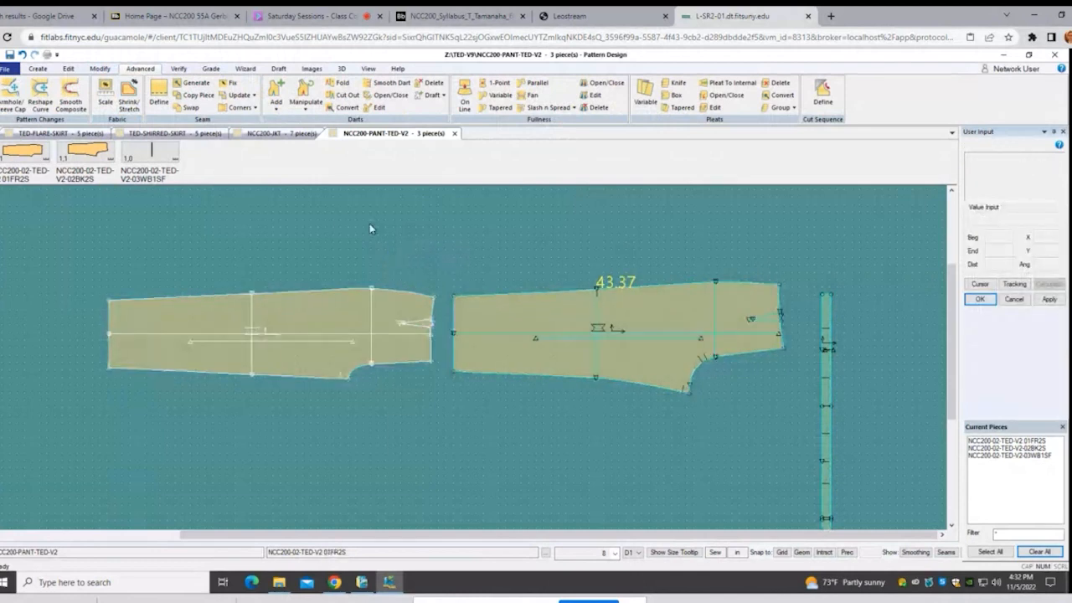
Step: Show the defined bookmarks on the back and front pant pieces to compare them with the current shapes
{"action": "left_click", "coordinate": [368, 68]}
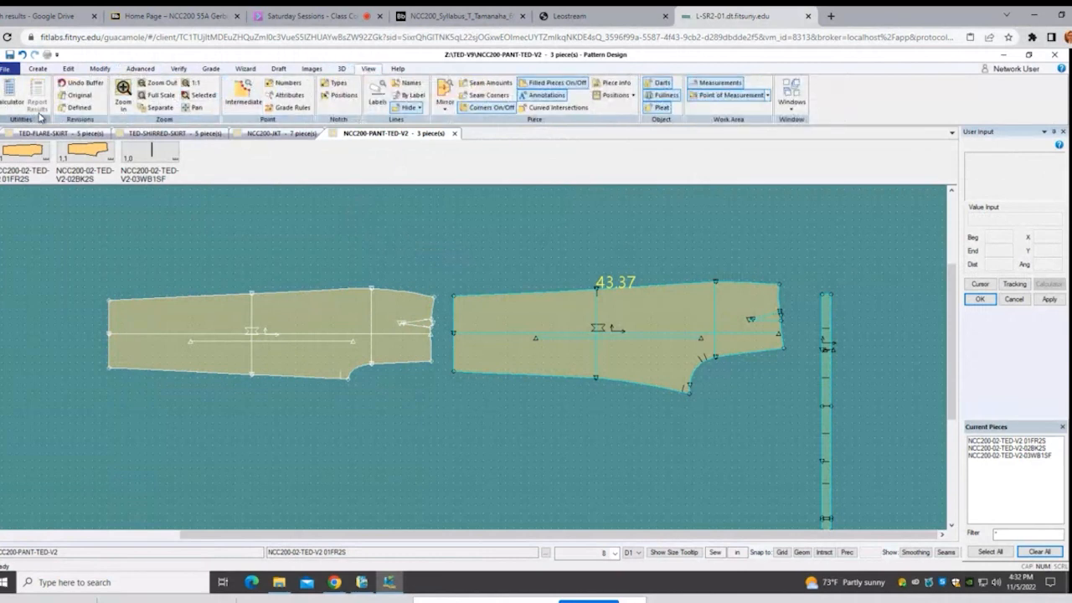
{"action": "left_click", "coordinate": [78, 107]}
{"action": "left_click", "coordinate": [528, 334]}
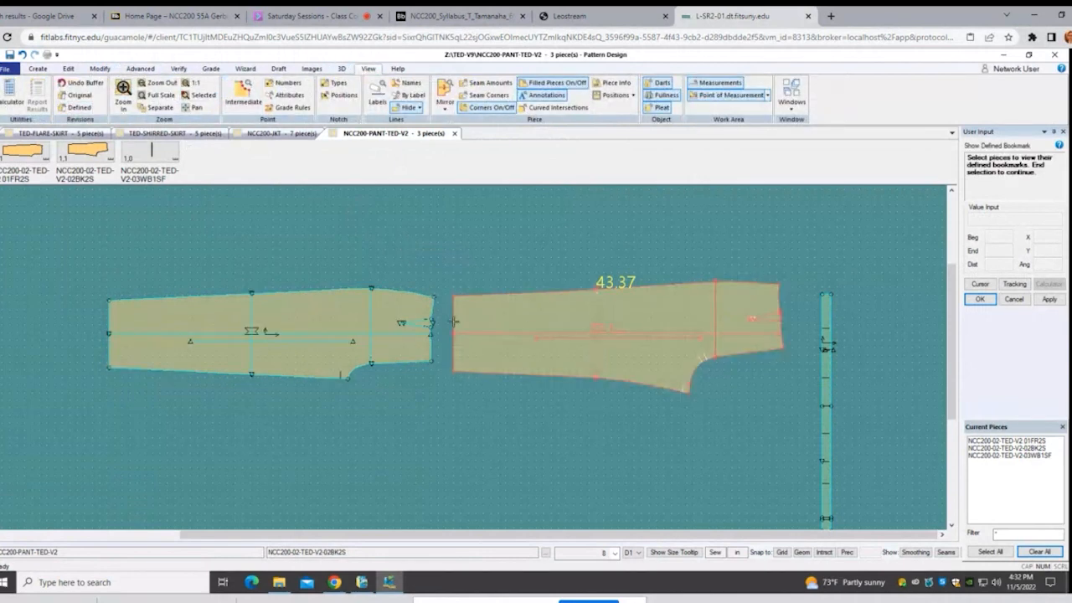
{"action": "left_click", "coordinate": [388, 314]}
{"action": "right_click", "coordinate": [390, 319]}
{"action": "left_click", "coordinate": [391, 318]}
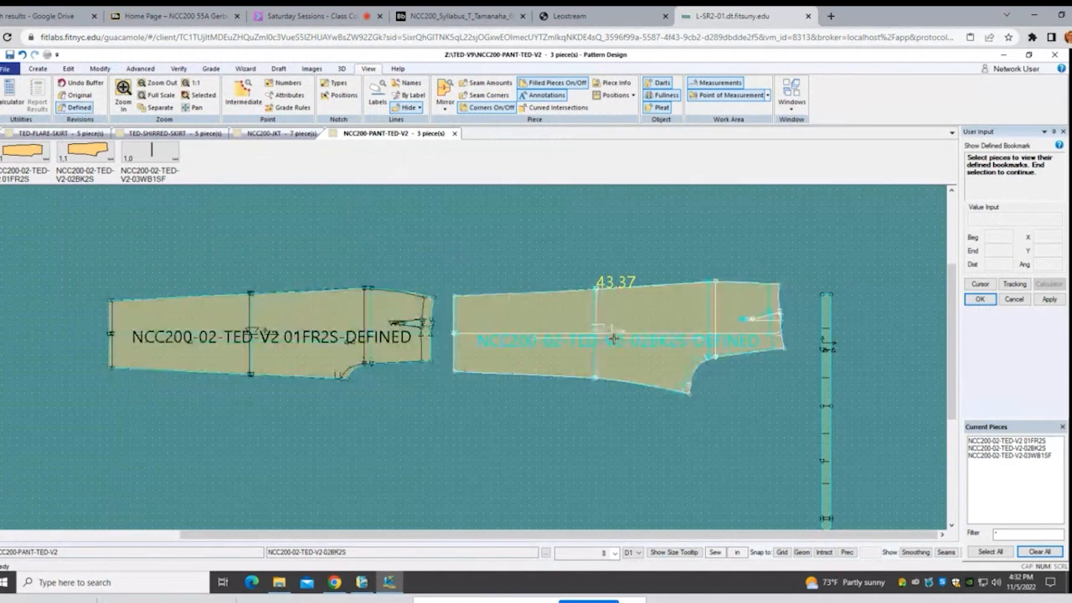
{"action": "scroll", "coordinate": [683, 312], "scroll_direction": "up", "scroll_amount": 1}
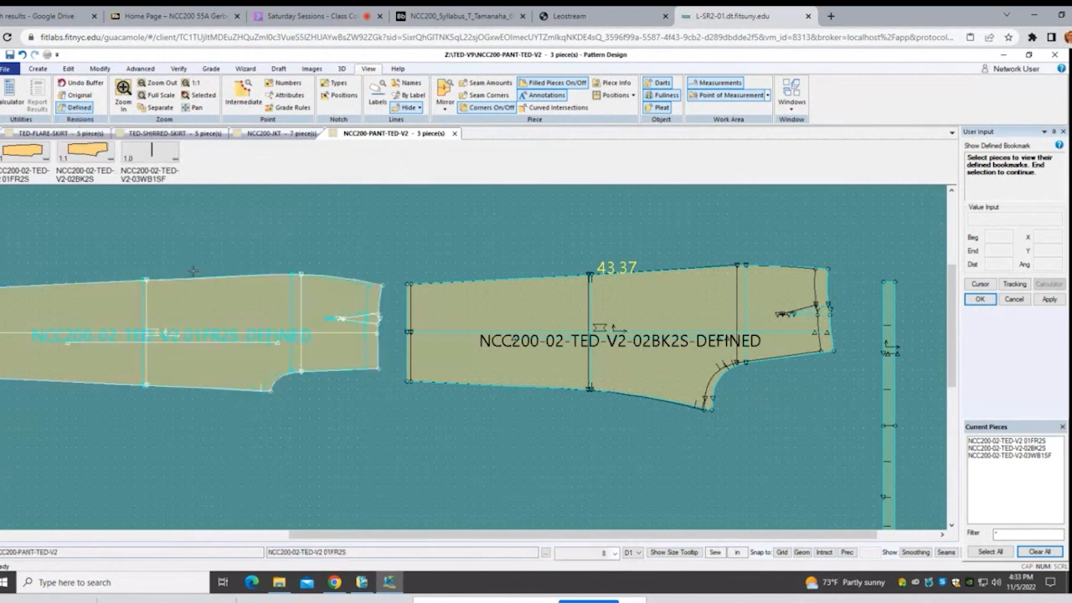
Step: Hide the defined bookmarks on both pant pieces
{"action": "left_click", "coordinate": [537, 323]}
{"action": "right_click", "coordinate": [443, 242]}
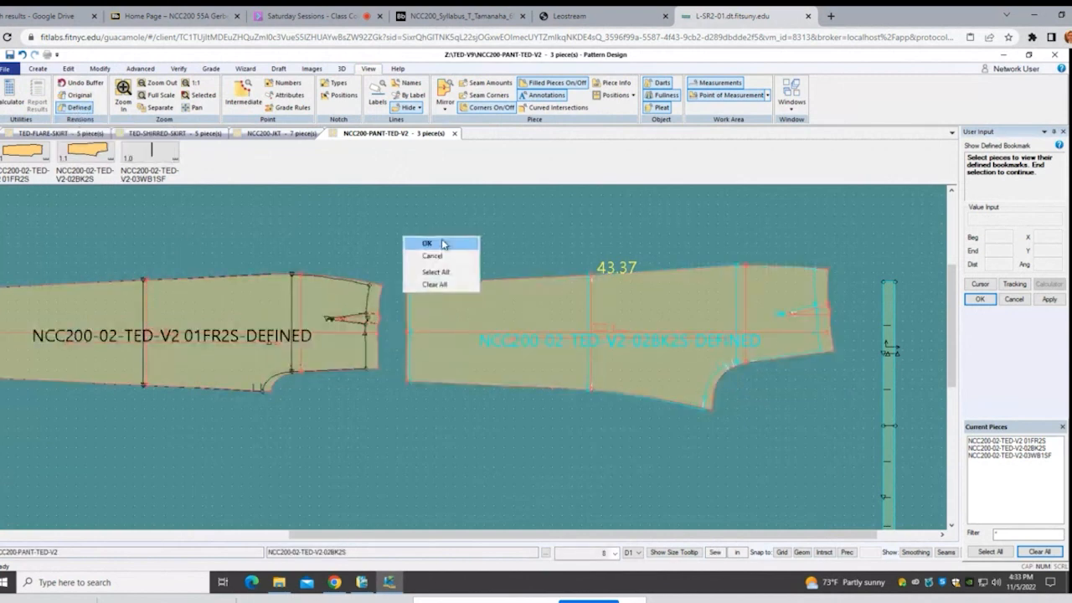
{"action": "left_click", "coordinate": [443, 242]}
{"action": "right_click", "coordinate": [443, 243]}
{"action": "left_click", "coordinate": [443, 242]}
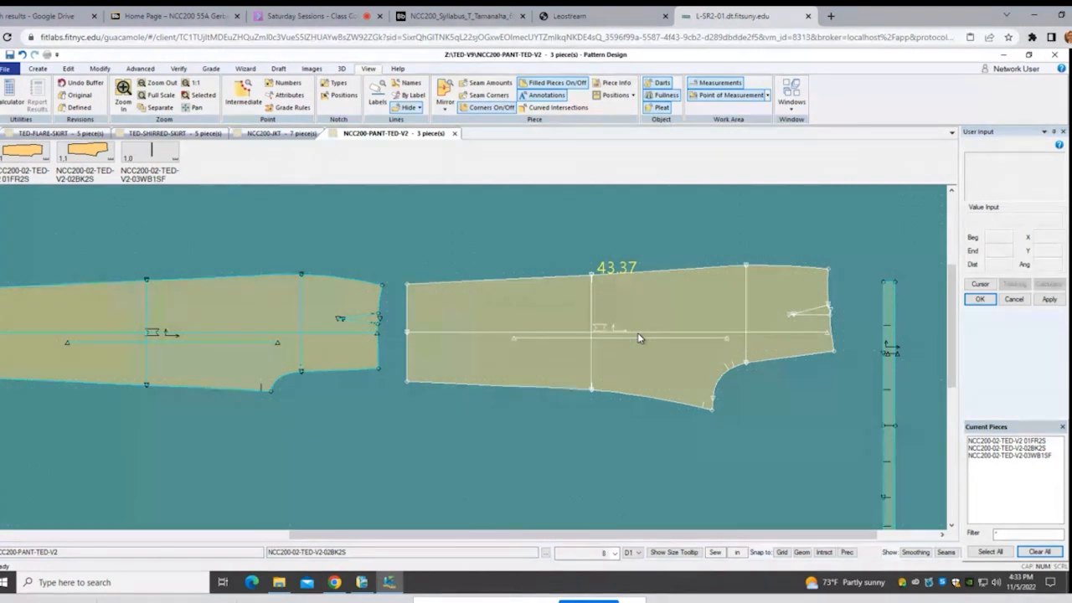
{"action": "scroll", "coordinate": [595, 331], "scroll_direction": "down", "scroll_amount": 2}
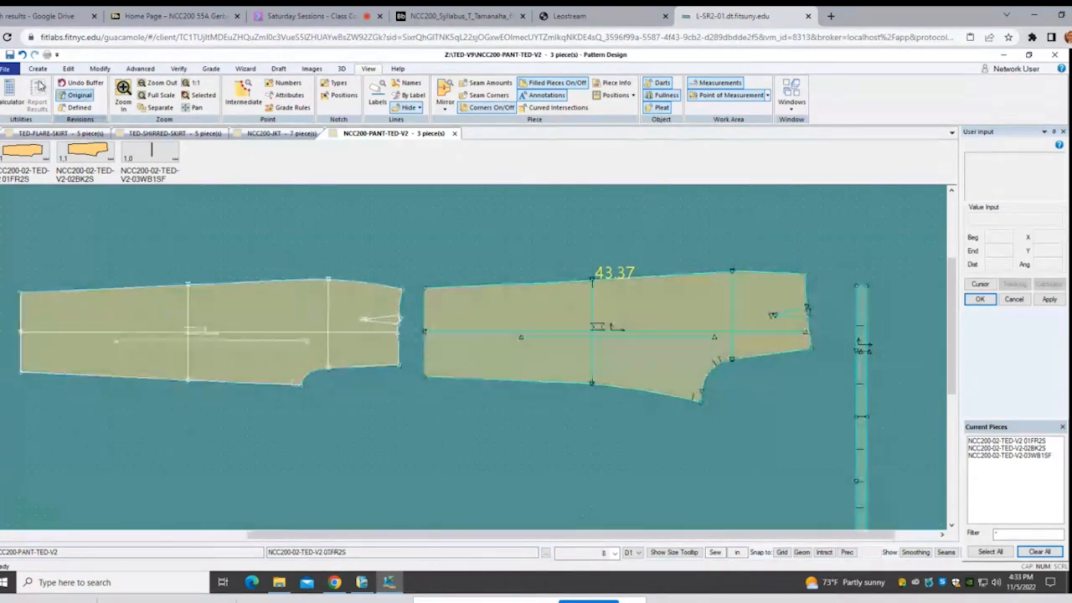
{"action": "left_click", "coordinate": [139, 69]}
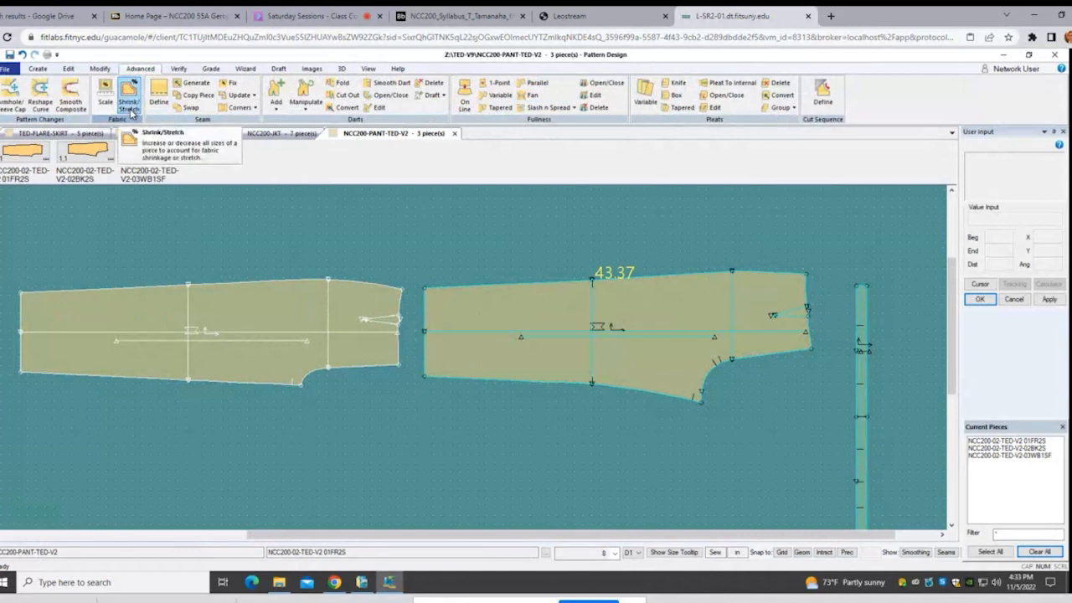
{"action": "left_click", "coordinate": [130, 111]}
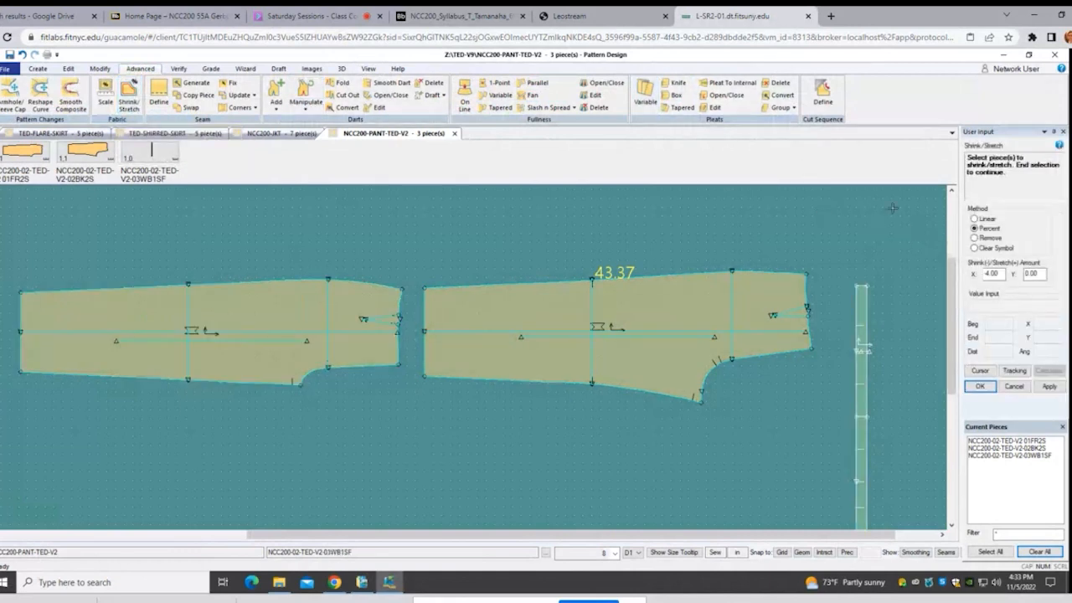
{"action": "left_click", "coordinate": [602, 281]}
{"action": "right_click", "coordinate": [508, 408]}
{"action": "left_click", "coordinate": [501, 410]}
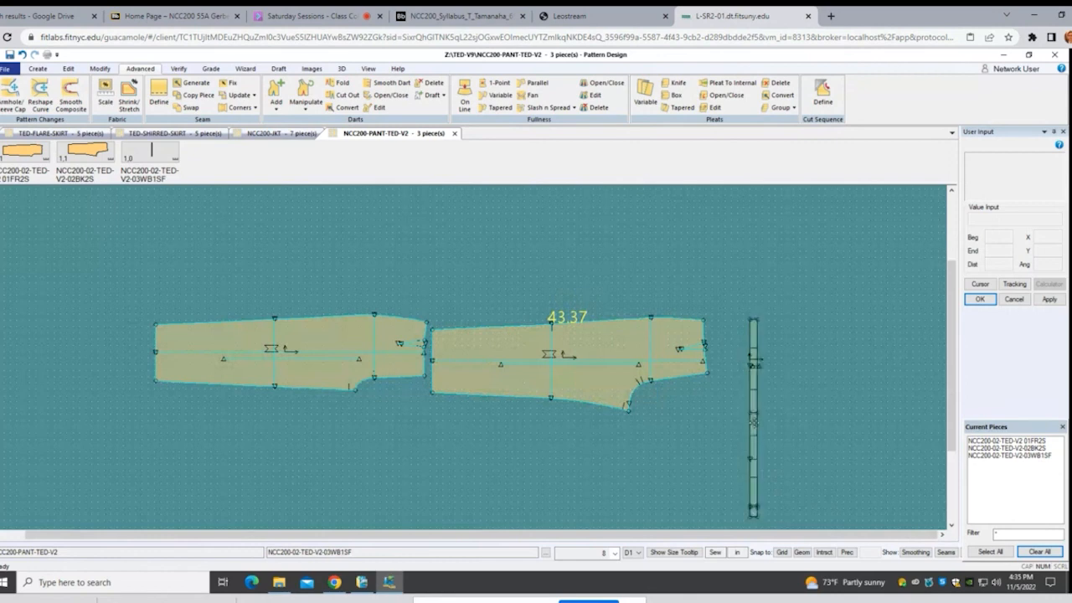
Step: Rotate the waistband piece 90 degrees counterclockwise and place it horizontally above the back pant piece
{"action": "left_click_drag", "start_coordinate": [751, 431], "coordinate": [756, 335]}
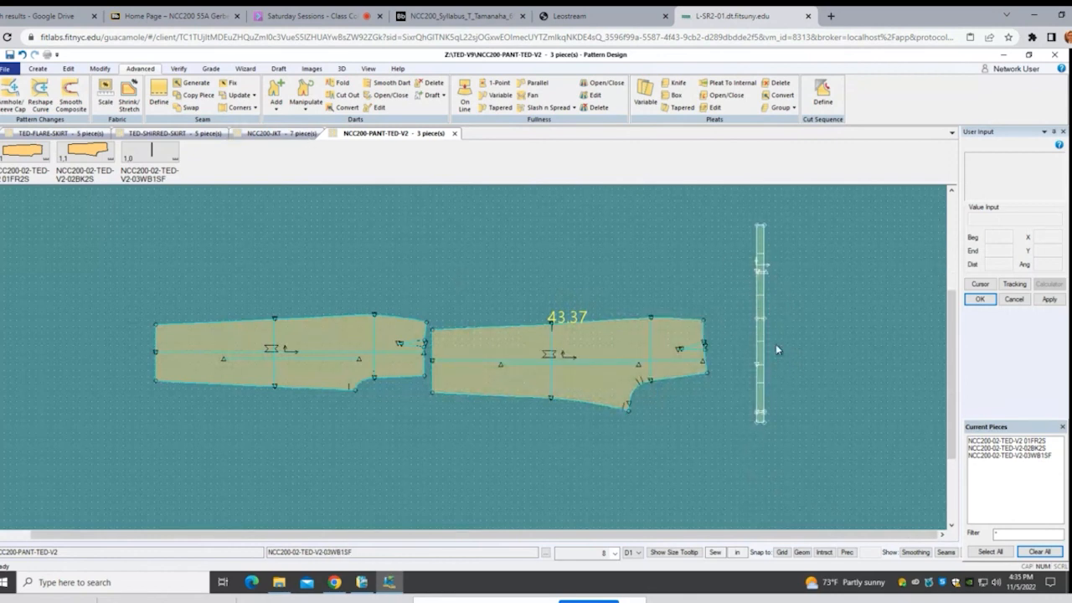
{"action": "scroll", "coordinate": [777, 350], "scroll_direction": "up", "scroll_amount": 1}
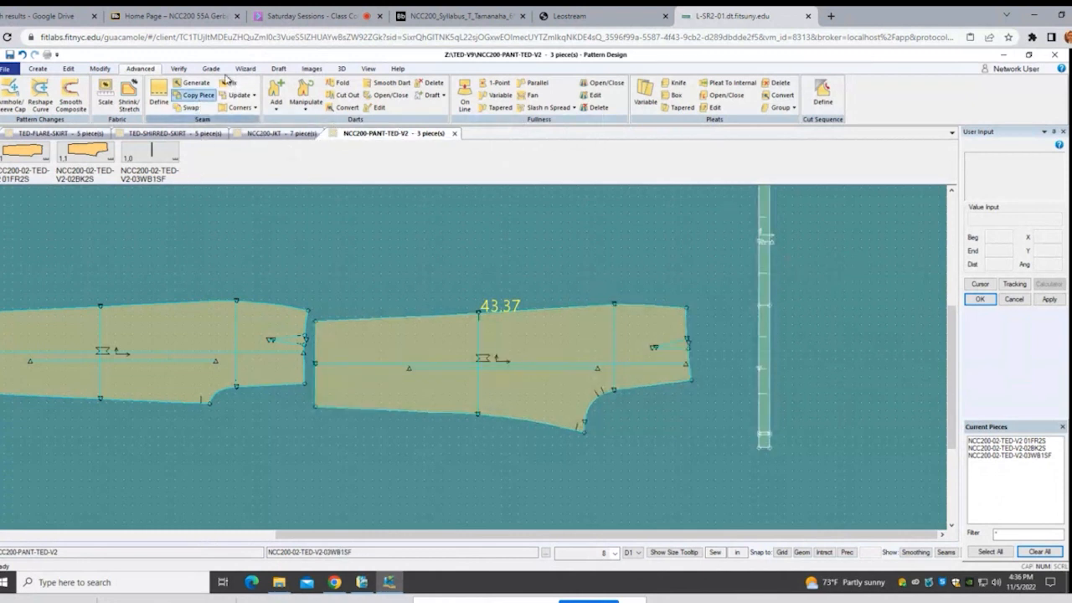
{"action": "left_click", "coordinate": [99, 69]}
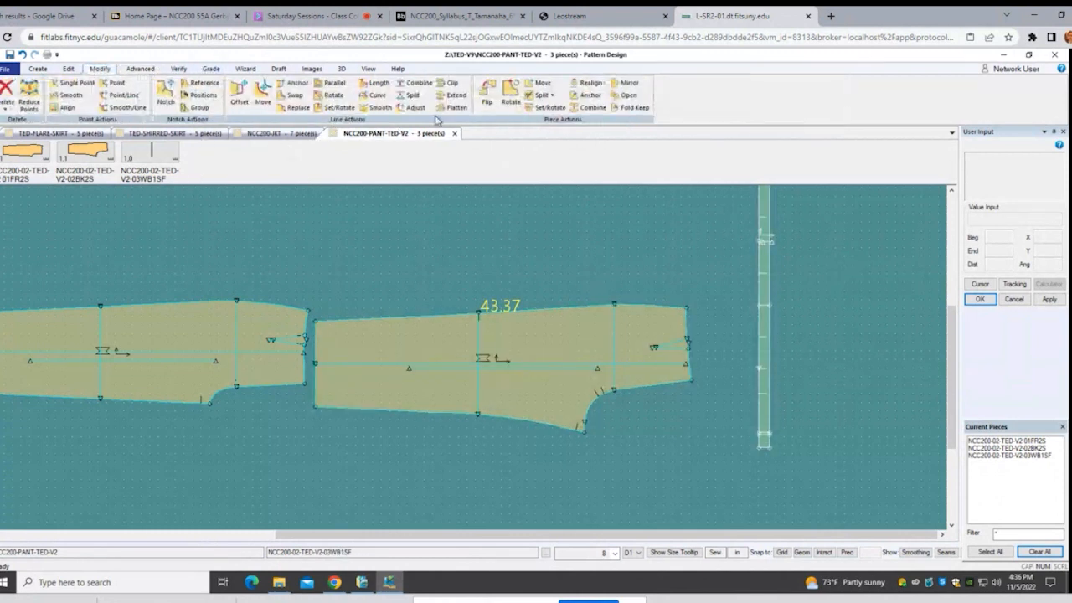
{"action": "left_click", "coordinate": [513, 99]}
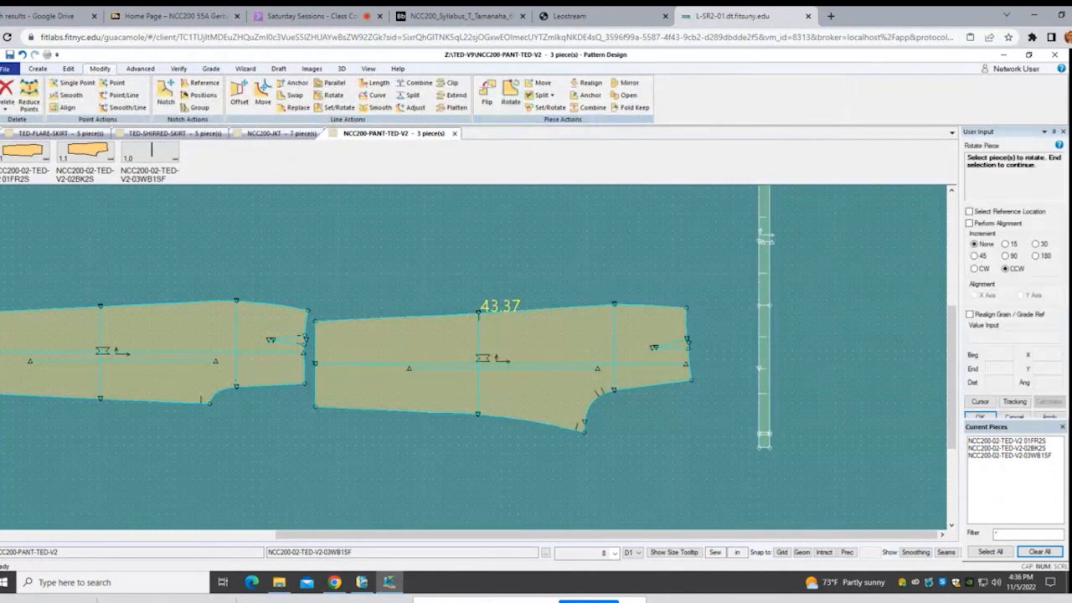
{"action": "left_click", "coordinate": [1005, 256]}
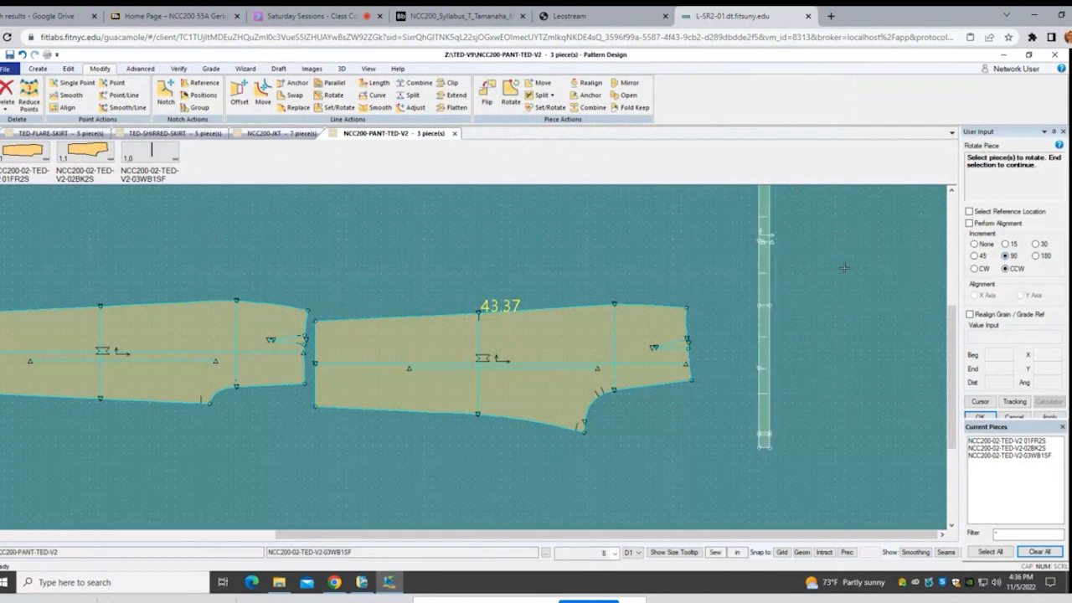
{"action": "left_click", "coordinate": [769, 260]}
{"action": "right_click", "coordinate": [769, 260]}
{"action": "left_click", "coordinate": [768, 262]}
{"action": "right_click", "coordinate": [771, 261]}
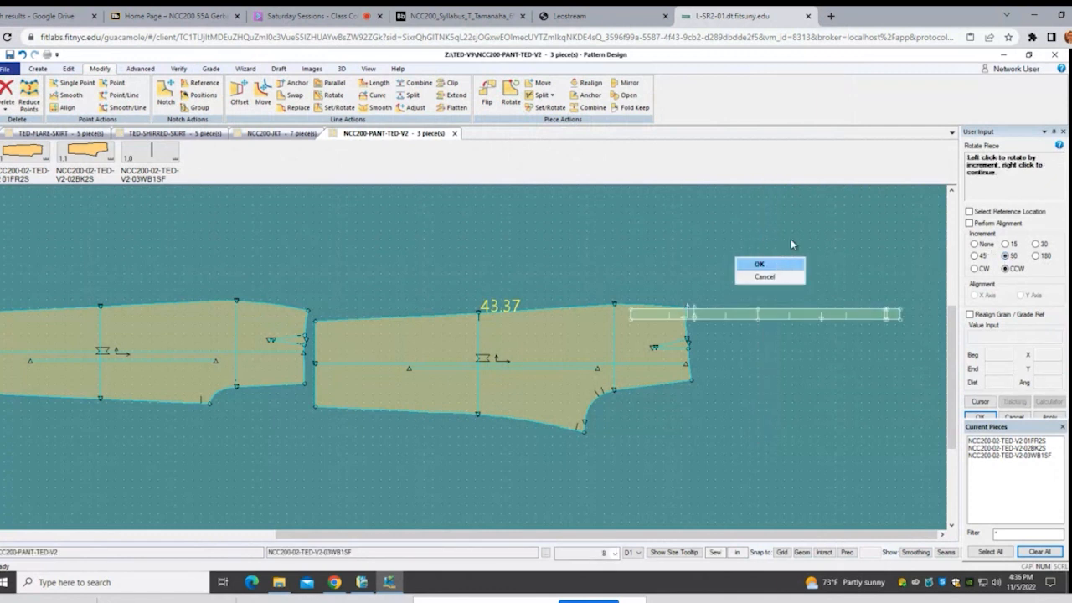
{"action": "left_click", "coordinate": [762, 265]}
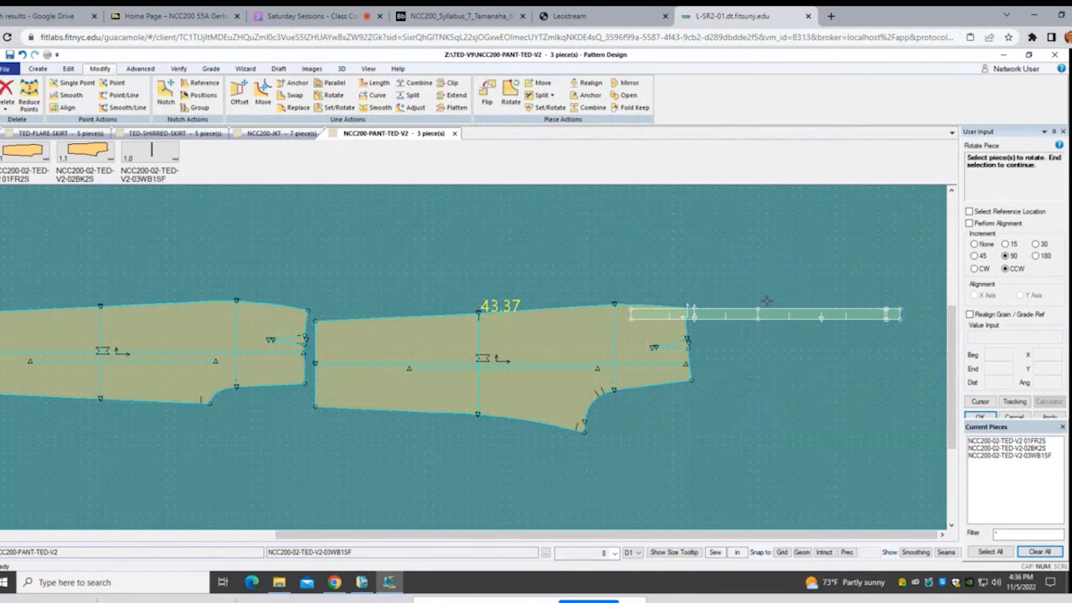
{"action": "right_click", "coordinate": [766, 280]}
{"action": "left_click", "coordinate": [768, 283]}
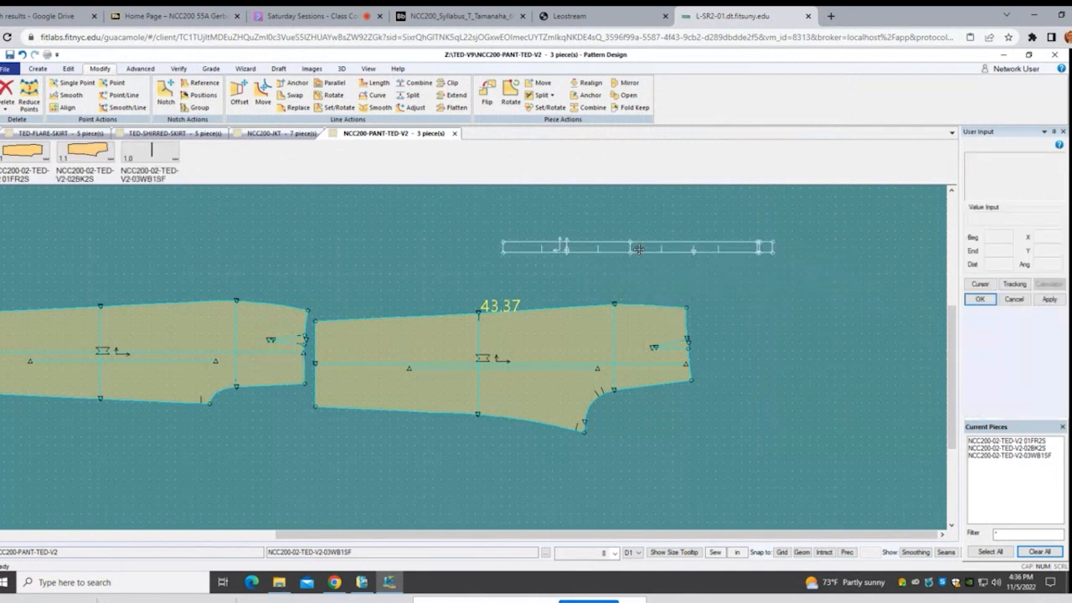
{"action": "left_click", "coordinate": [638, 249]}
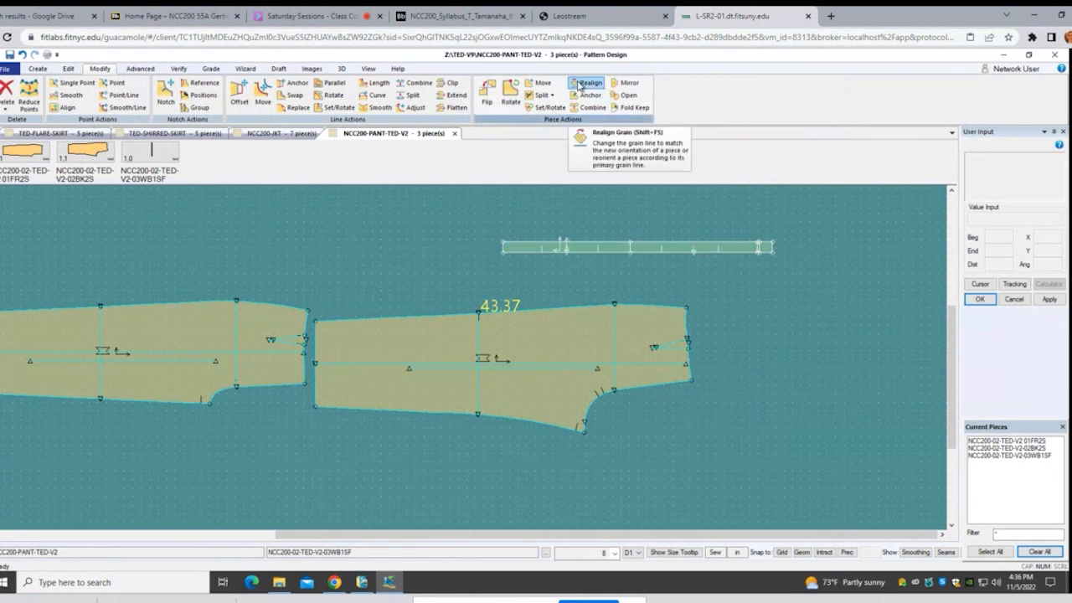
Step: Realign the waistband's grain line and grade reference to its horizontal orientation and move the piece clear of the pant pieces
{"action": "left_click", "coordinate": [578, 84]}
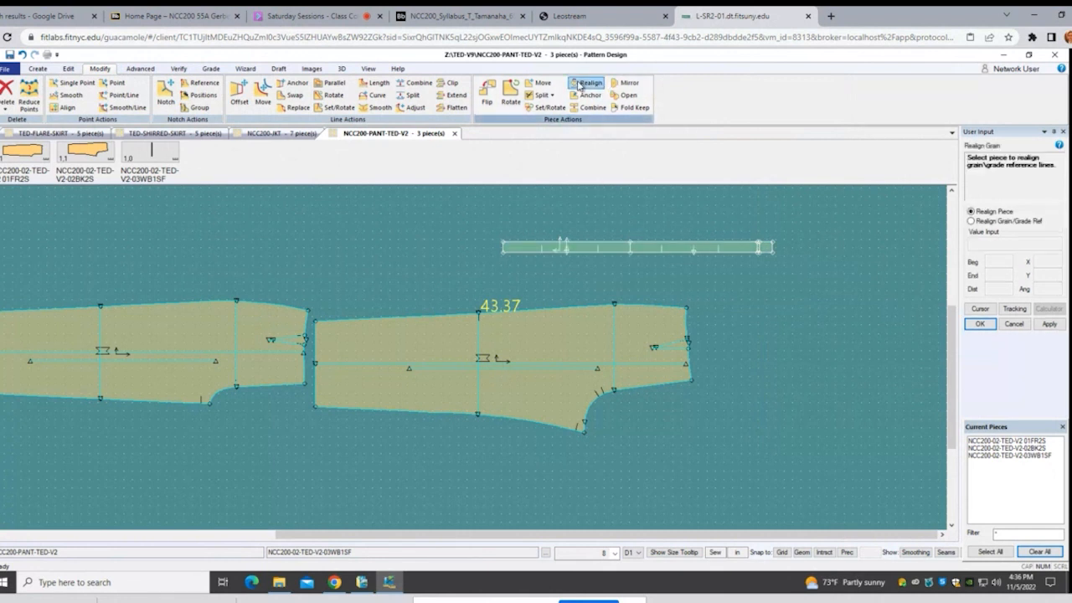
{"action": "left_click", "coordinate": [1009, 222]}
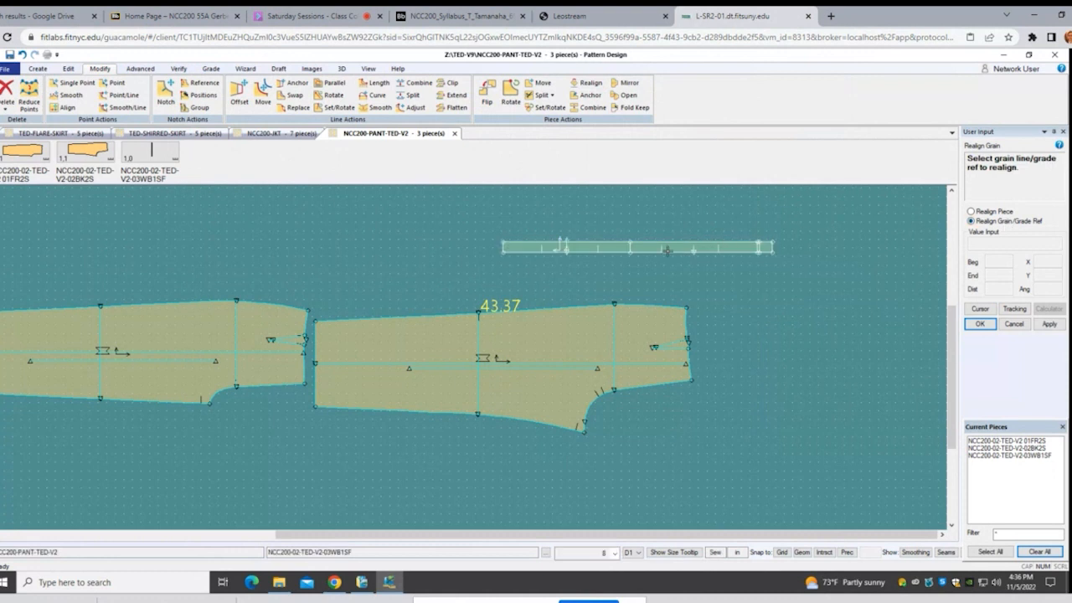
{"action": "left_click", "coordinate": [565, 247]}
{"action": "right_click", "coordinate": [506, 231]}
{"action": "left_click", "coordinate": [506, 232]}
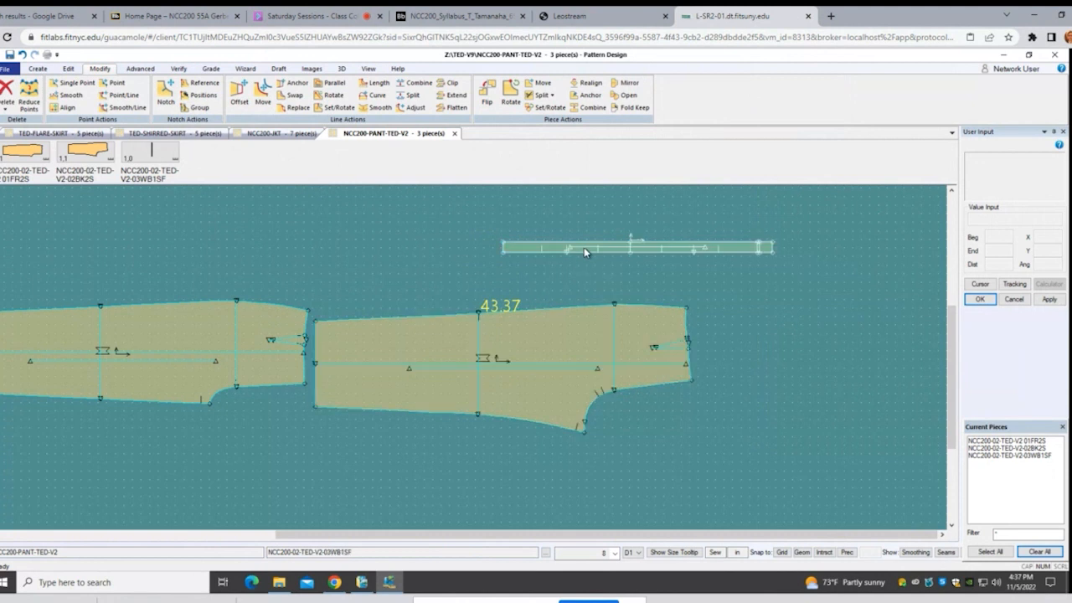
{"action": "left_click_drag", "start_coordinate": [584, 253], "coordinate": [676, 230]}
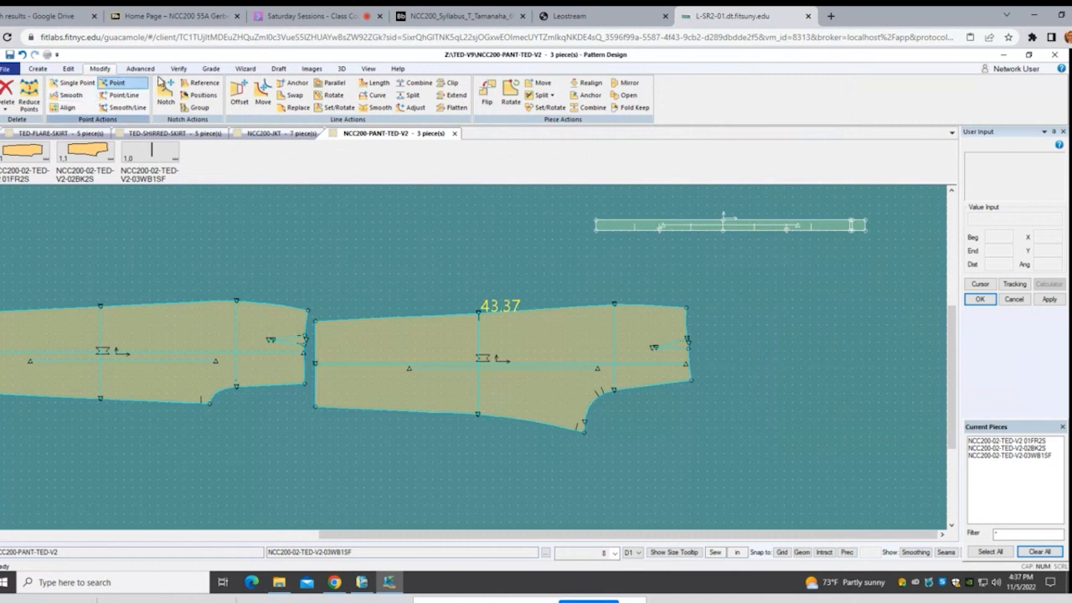
Step: Apply a percent Shrink/Stretch with X -4.00 and Y 0.00 to the waistband piece
{"action": "left_click", "coordinate": [138, 72]}
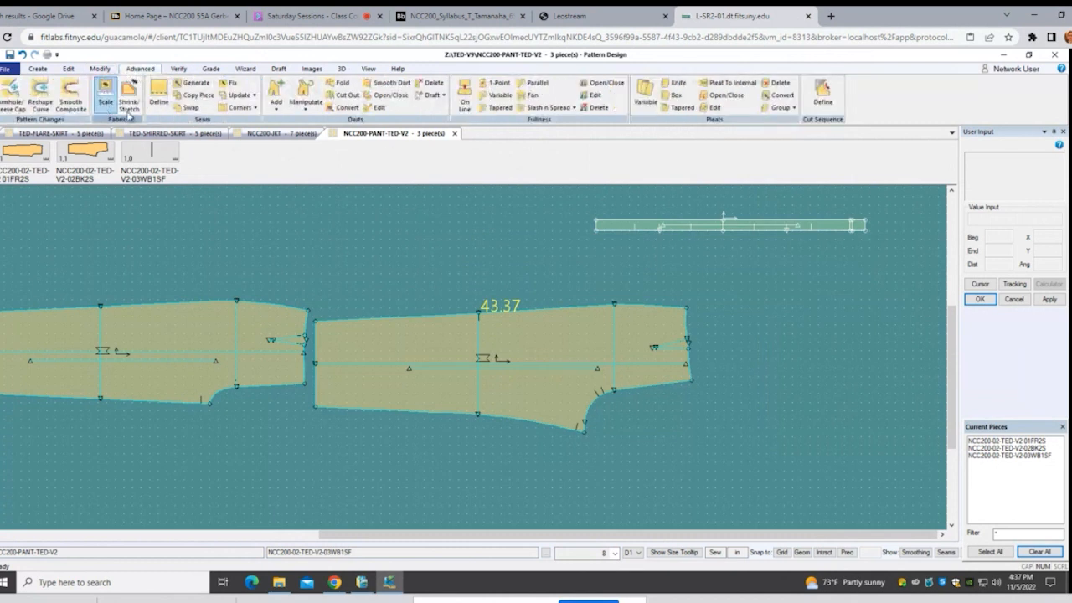
{"action": "left_click", "coordinate": [128, 95]}
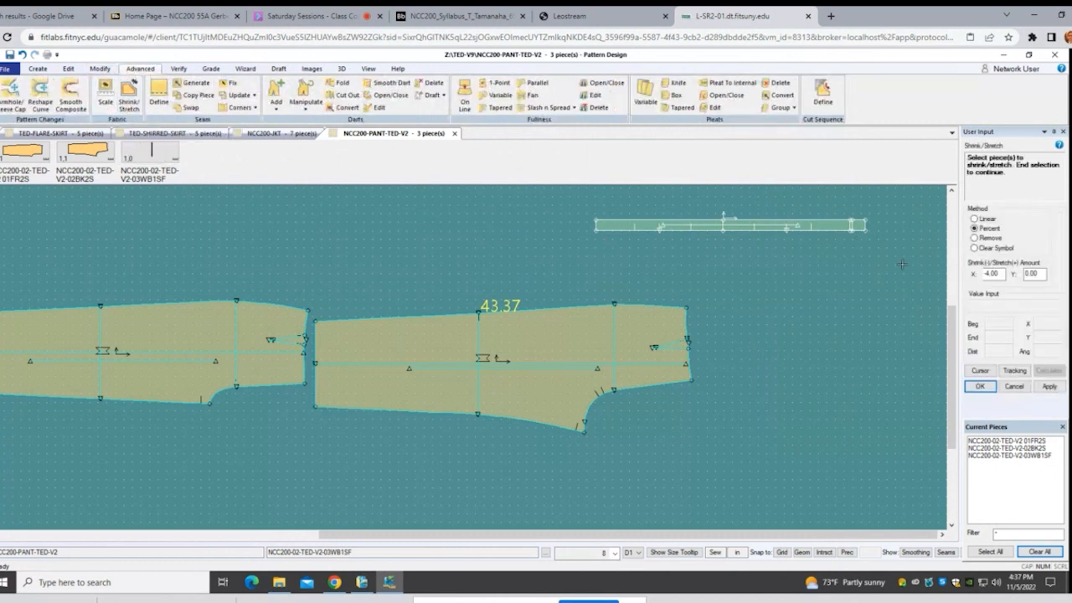
{"action": "left_click", "coordinate": [757, 225]}
{"action": "right_click", "coordinate": [763, 290]}
{"action": "left_click", "coordinate": [761, 293]}
{"action": "right_click", "coordinate": [763, 292]}
{"action": "left_click", "coordinate": [763, 296]}
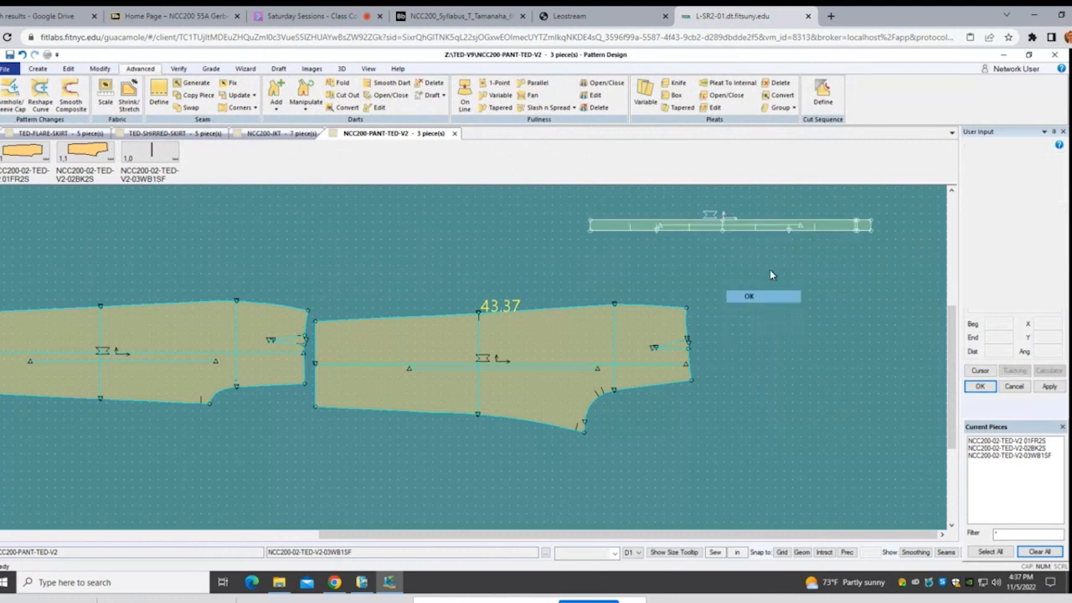
Step: Arrange the front pant piece above the back piece and set the waistband beside them at the waist ends
{"action": "left_click", "coordinate": [277, 319]}
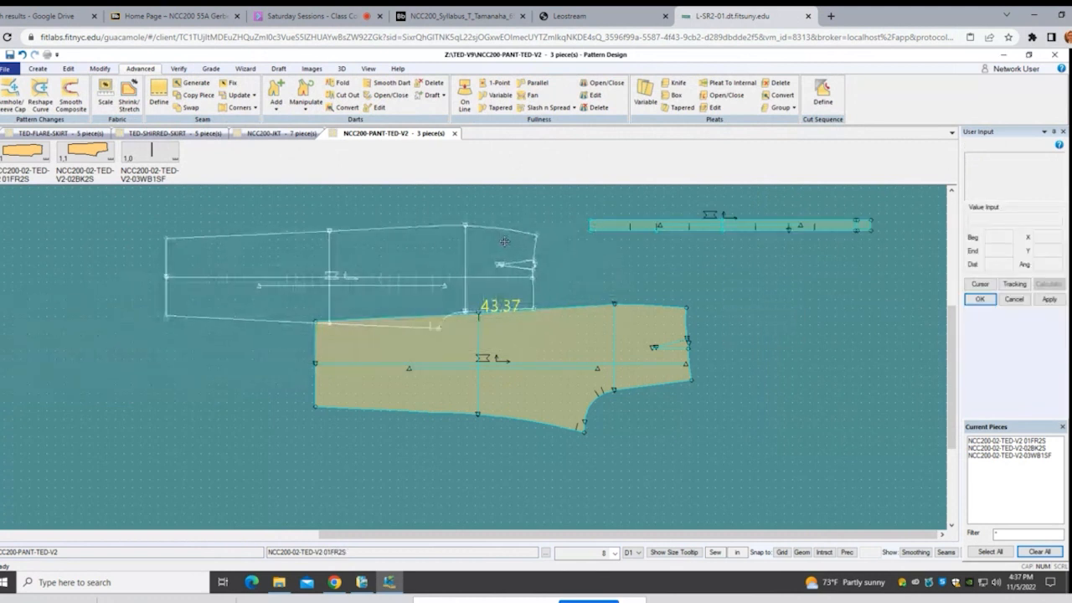
{"action": "left_click", "coordinate": [505, 242]}
{"action": "left_click", "coordinate": [686, 376]}
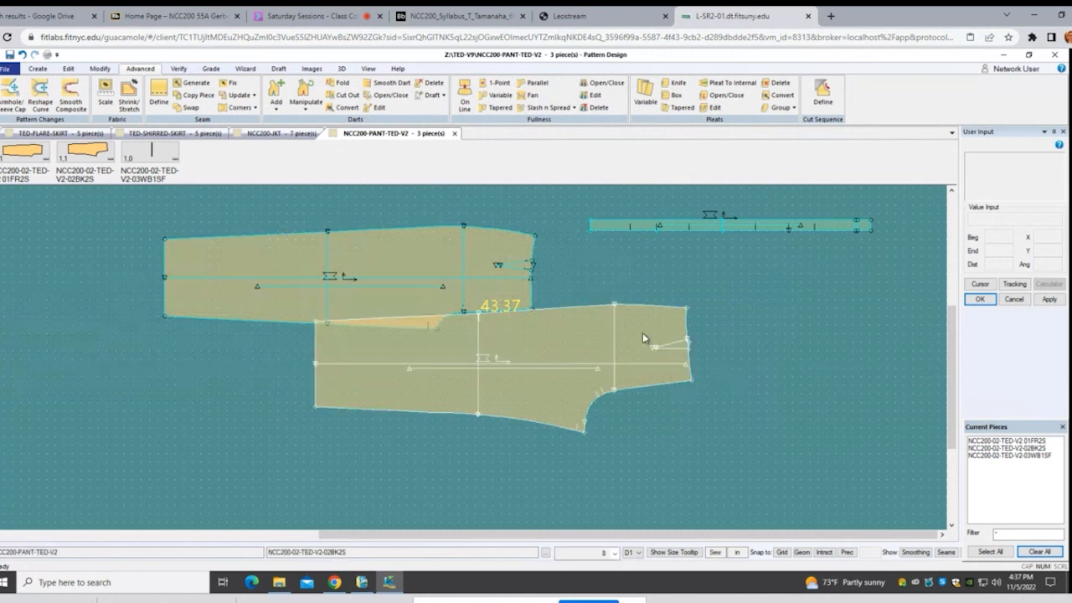
{"action": "left_click", "coordinate": [464, 382]}
{"action": "left_click", "coordinate": [614, 227]}
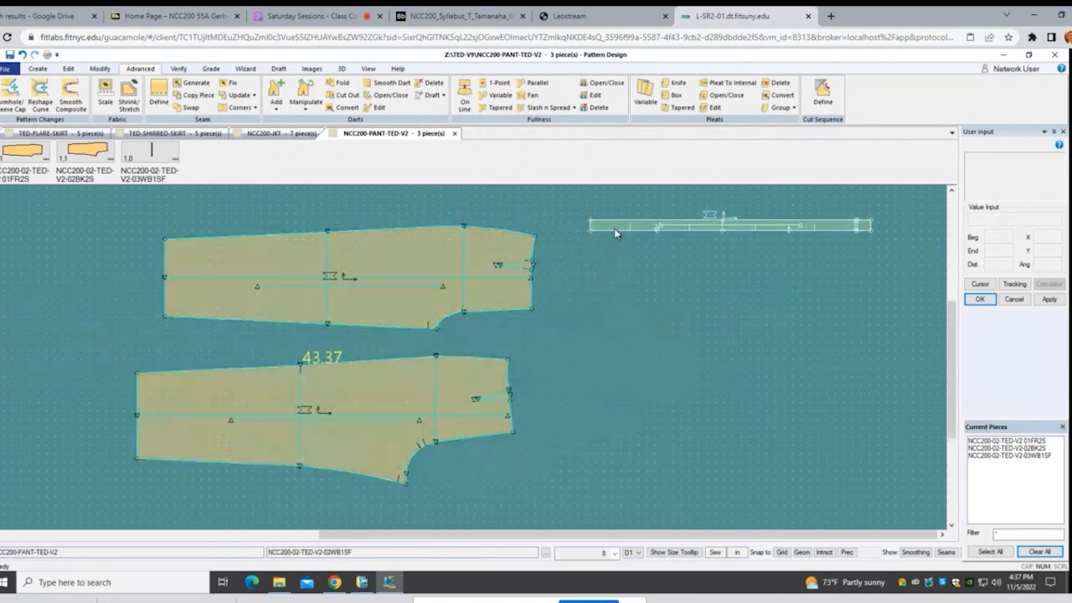
{"action": "left_click", "coordinate": [597, 334]}
{"action": "left_click", "coordinate": [528, 260]}
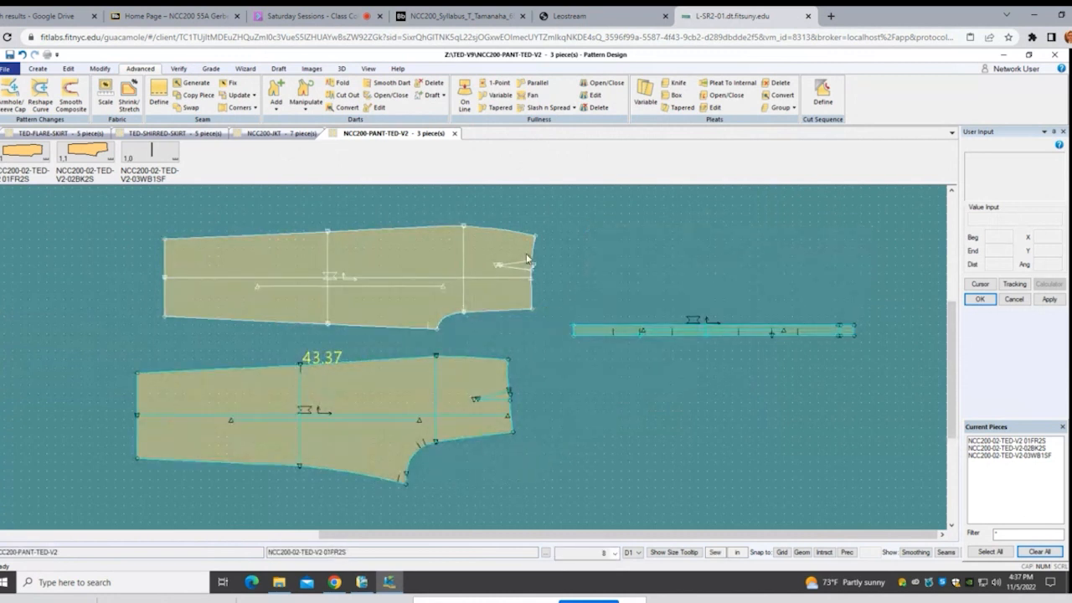
{"action": "scroll", "coordinate": [597, 382], "scroll_direction": "up", "scroll_amount": 3}
{"action": "scroll", "coordinate": [586, 392], "scroll_direction": "down", "scroll_amount": 1}
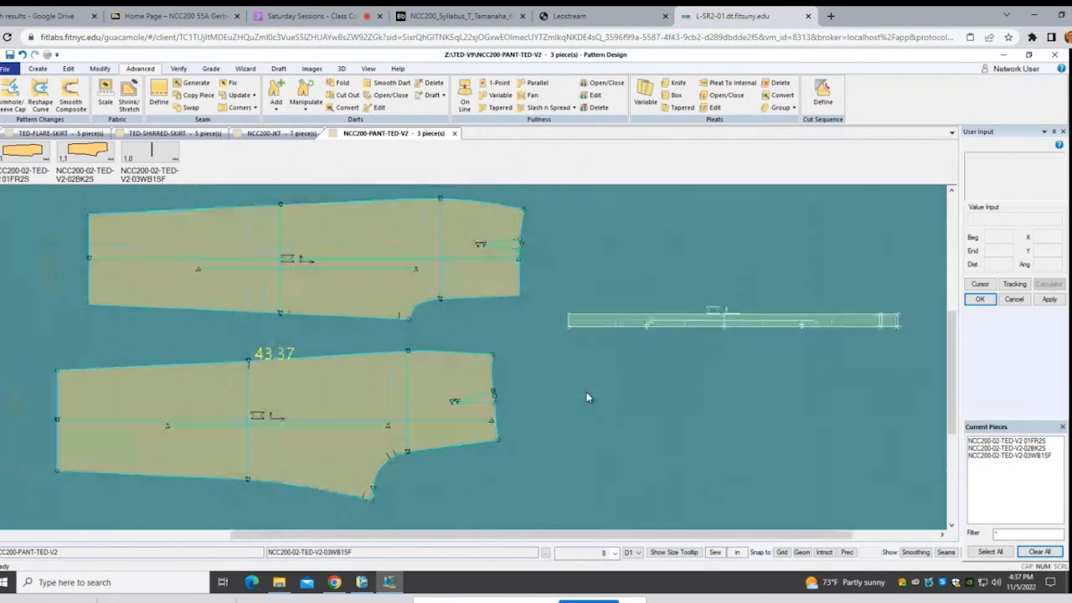
{"action": "scroll", "coordinate": [586, 392], "scroll_direction": "down", "scroll_amount": 1}
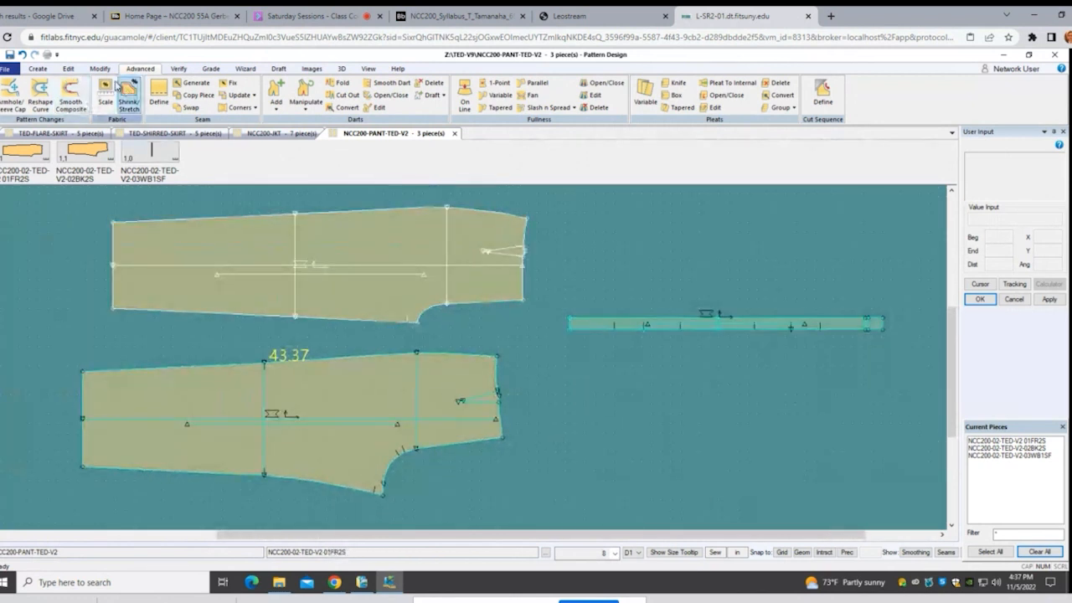
{"action": "left_click", "coordinate": [177, 68]}
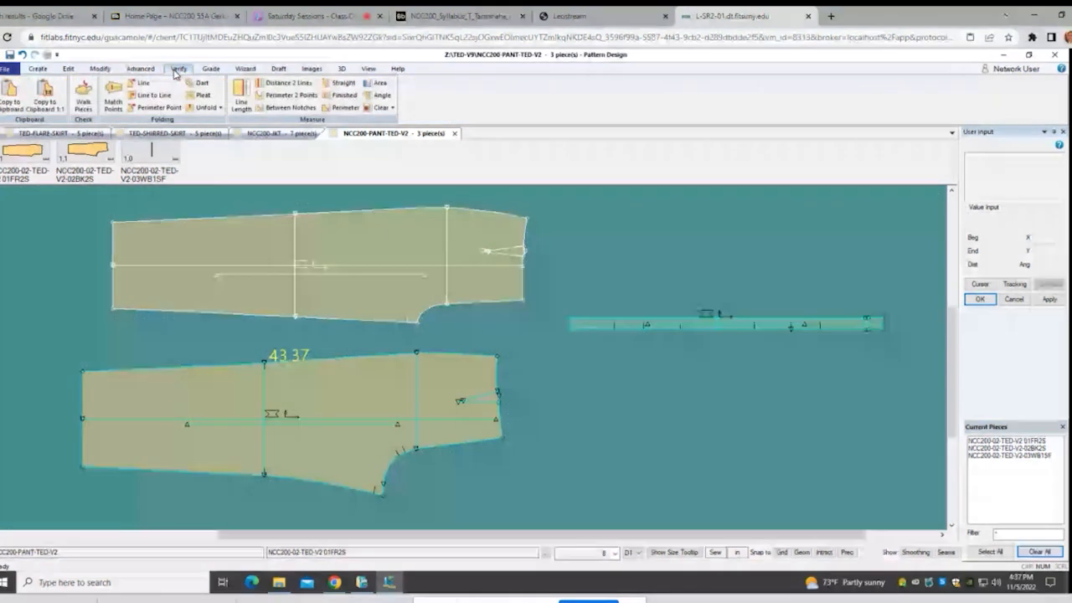
{"action": "left_click", "coordinate": [83, 97]}
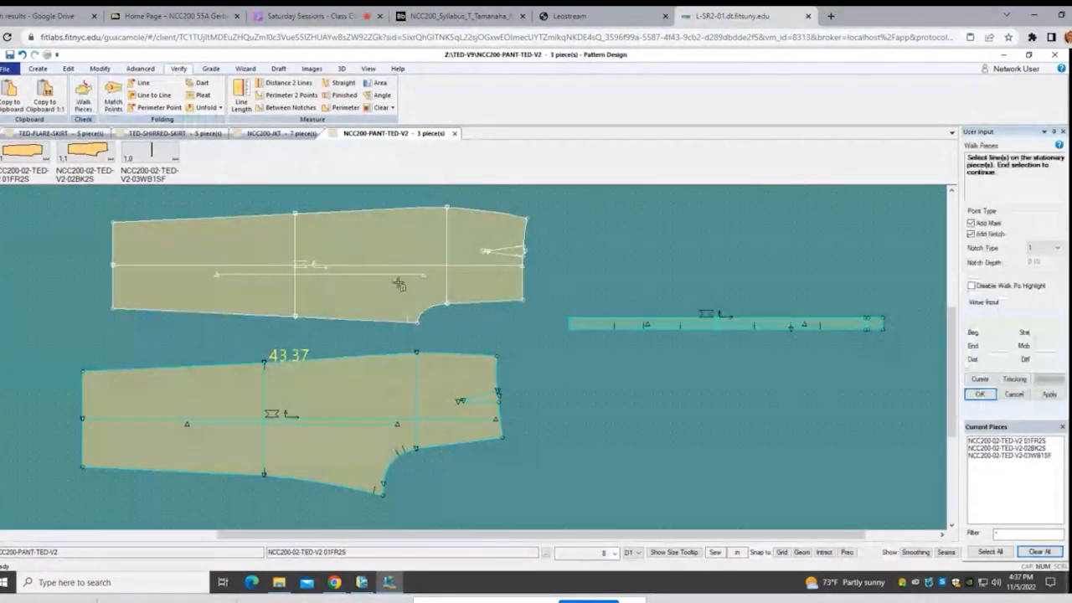
{"action": "right_click", "coordinate": [594, 246]}
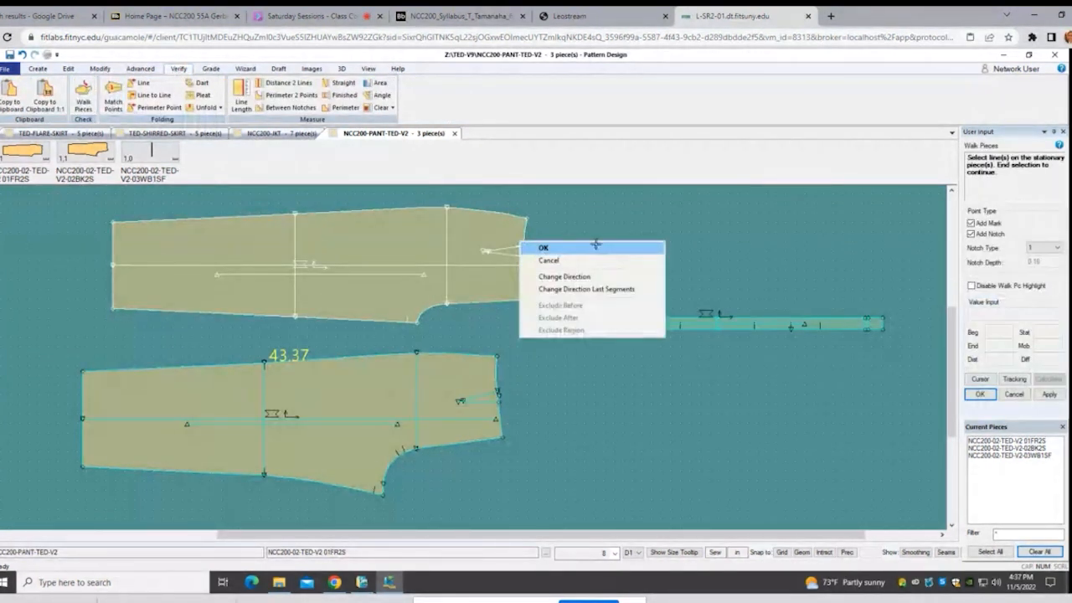
{"action": "left_click", "coordinate": [594, 247]}
Step: Flip the back pant piece vertically and rearrange the pieces so that it sits above the front piece
{"action": "left_click", "coordinate": [95, 71]}
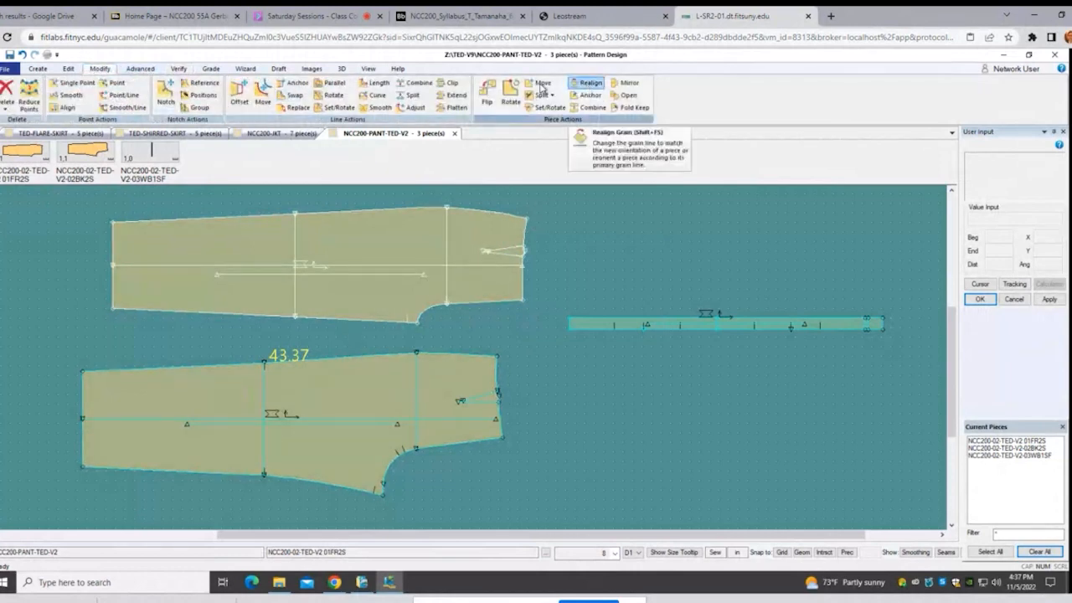
{"action": "left_click", "coordinate": [486, 94]}
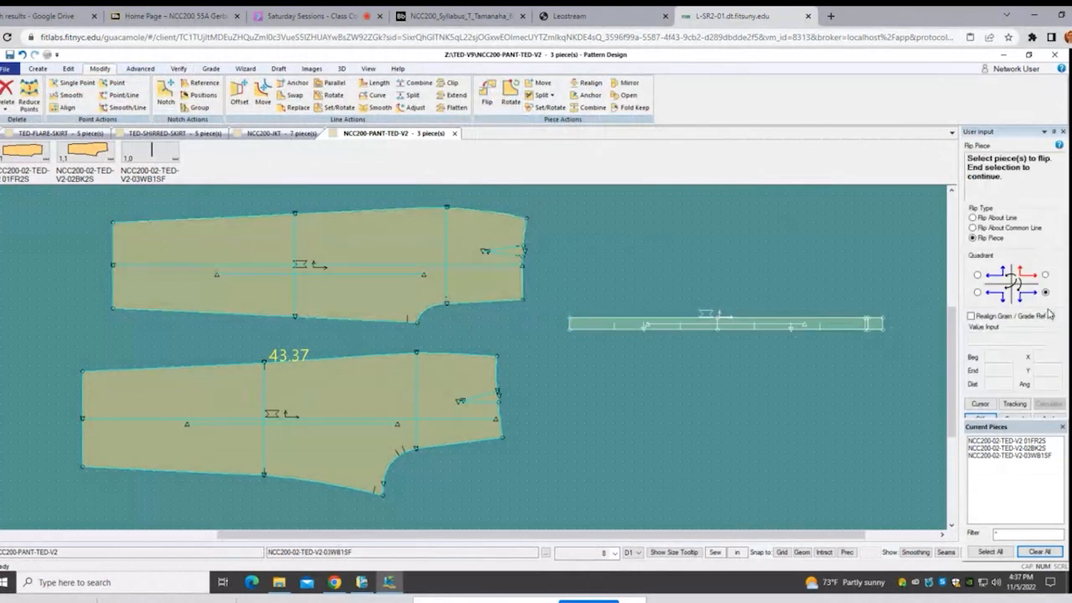
{"action": "left_click", "coordinate": [425, 417]}
{"action": "right_click", "coordinate": [387, 413]}
{"action": "left_click", "coordinate": [403, 419]}
{"action": "right_click", "coordinate": [391, 412]}
{"action": "left_click", "coordinate": [407, 419]}
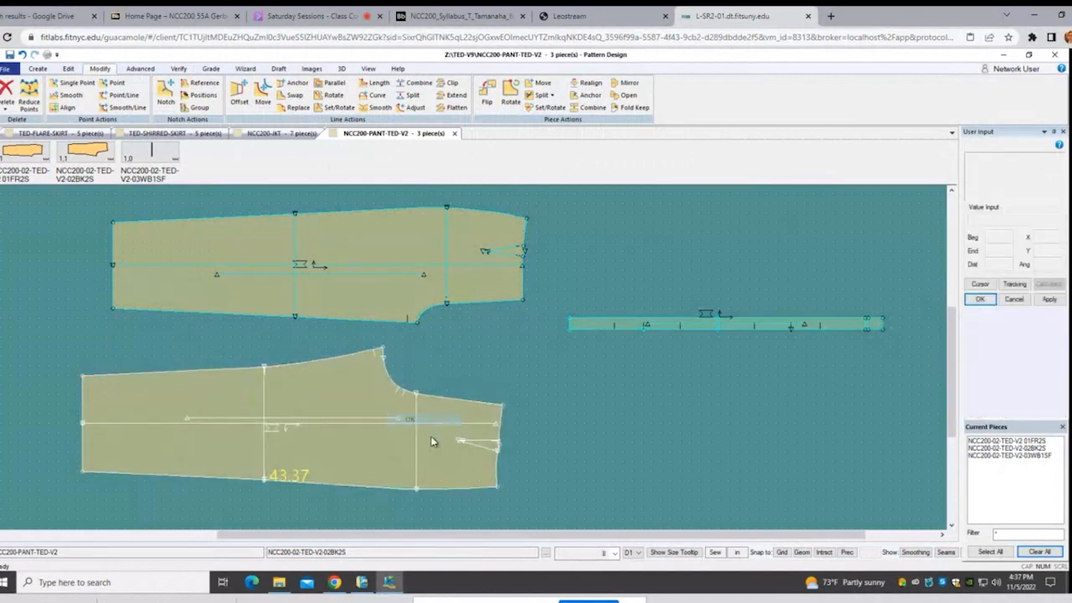
{"action": "left_click_drag", "start_coordinate": [432, 441], "coordinate": [449, 283]}
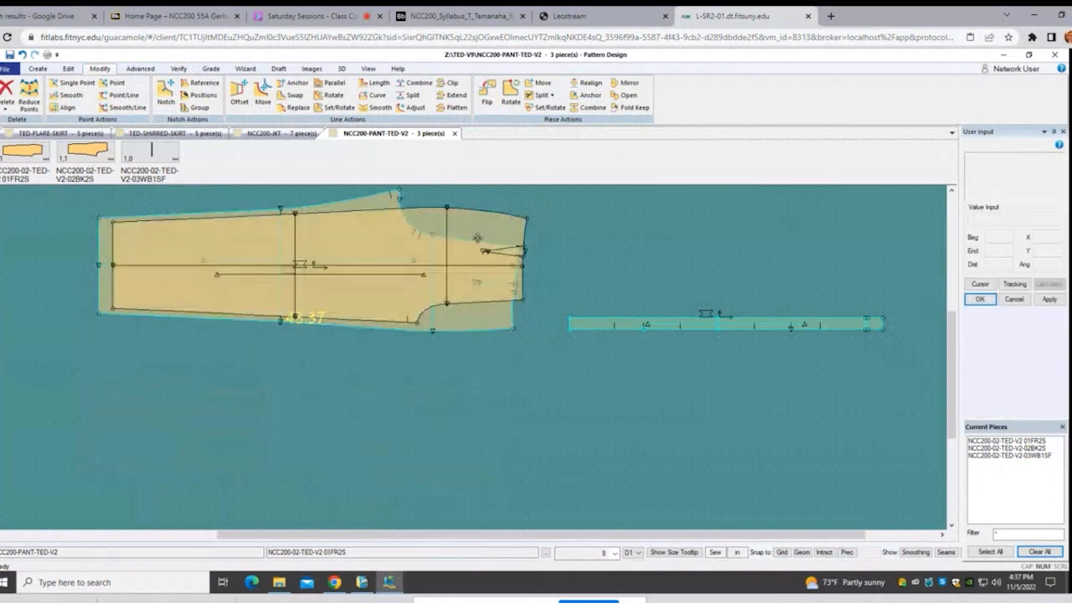
{"action": "left_click_drag", "start_coordinate": [477, 238], "coordinate": [462, 368]}
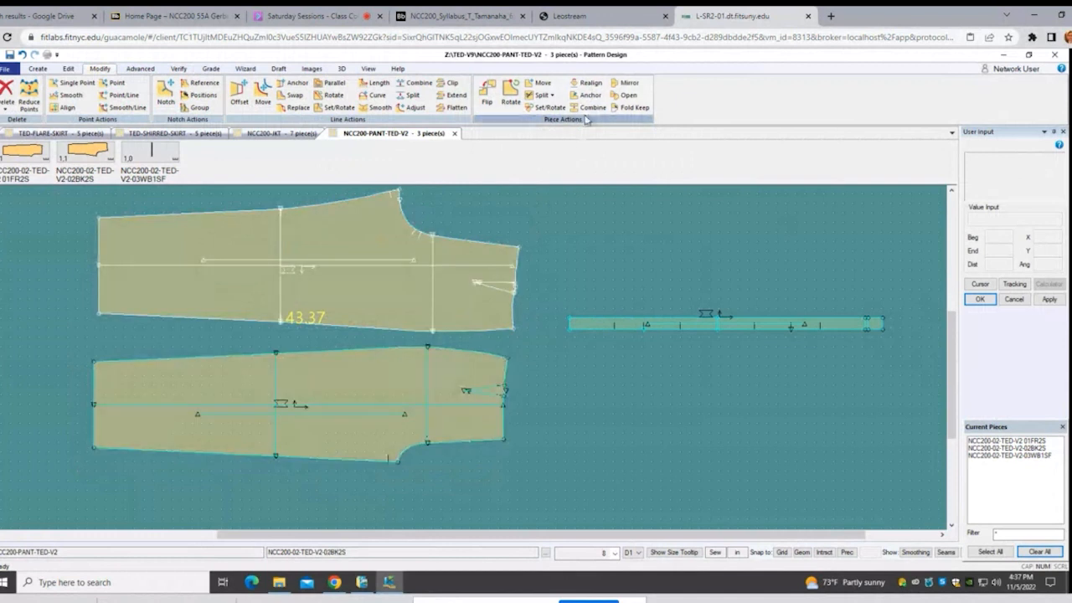
Step: Realign the grain line and grade reference of the flipped back pant piece
{"action": "left_click", "coordinate": [586, 82]}
{"action": "left_click", "coordinate": [1012, 222]}
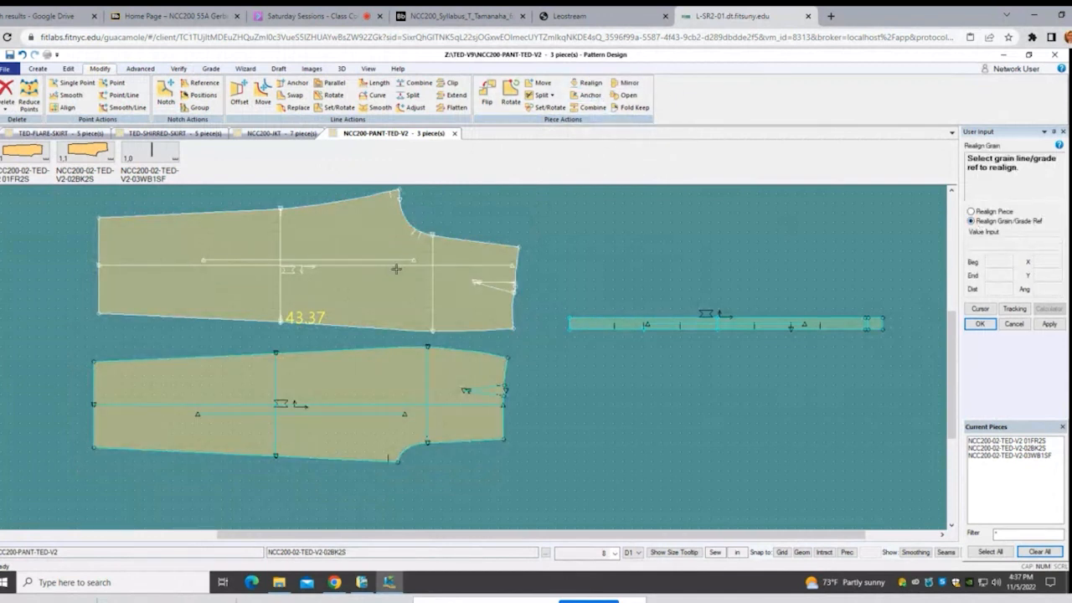
{"action": "left_click", "coordinate": [365, 291]}
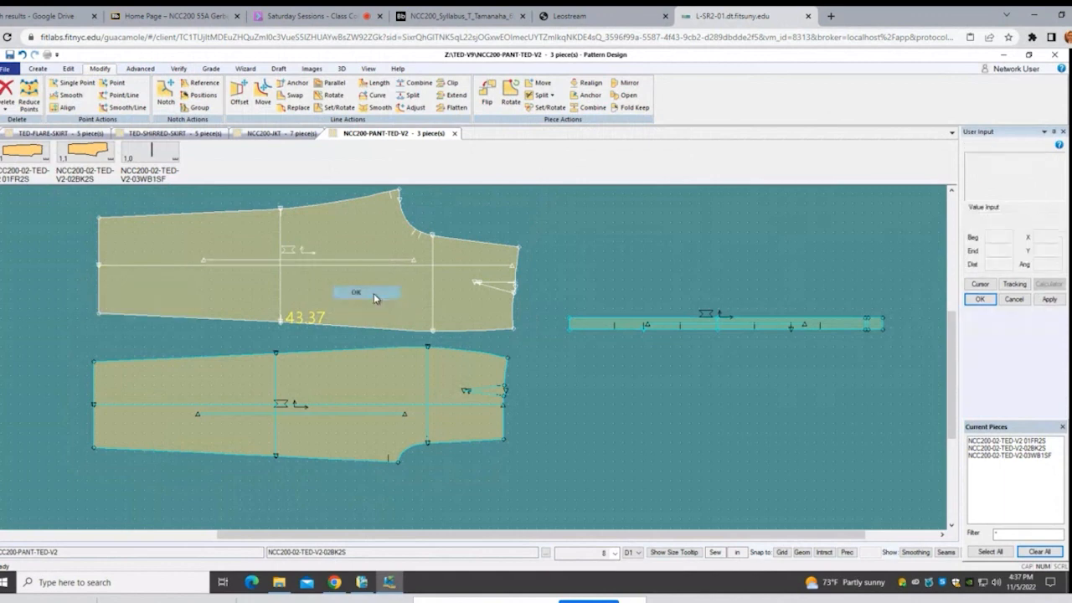
Step: Move the waistband lower, beside the waist edge of the front pant piece
{"action": "scroll", "coordinate": [651, 381], "scroll_direction": "up", "scroll_amount": 2}
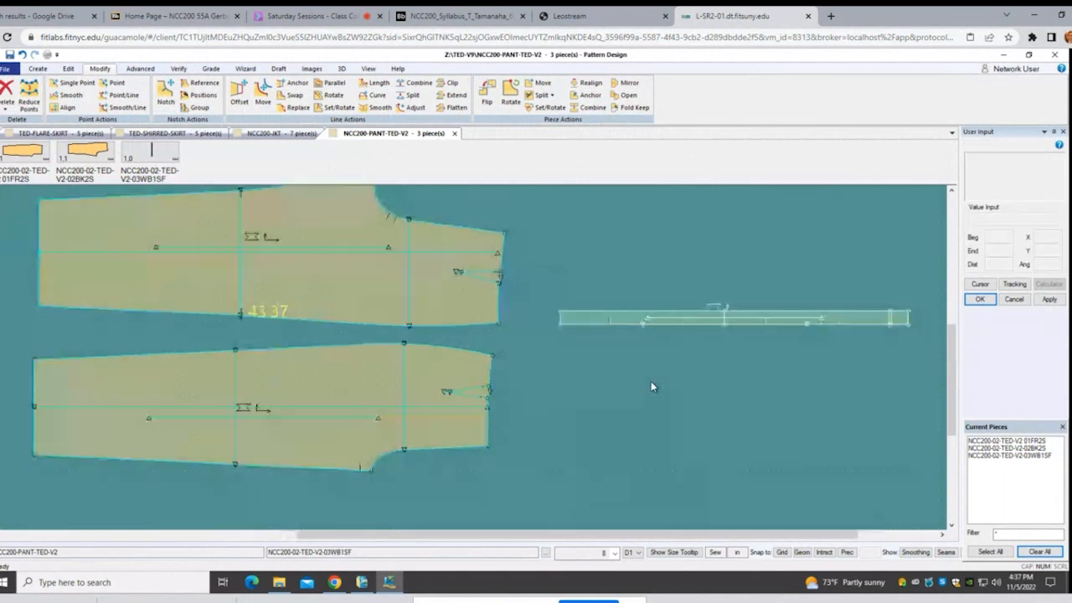
{"action": "left_click", "coordinate": [561, 310]}
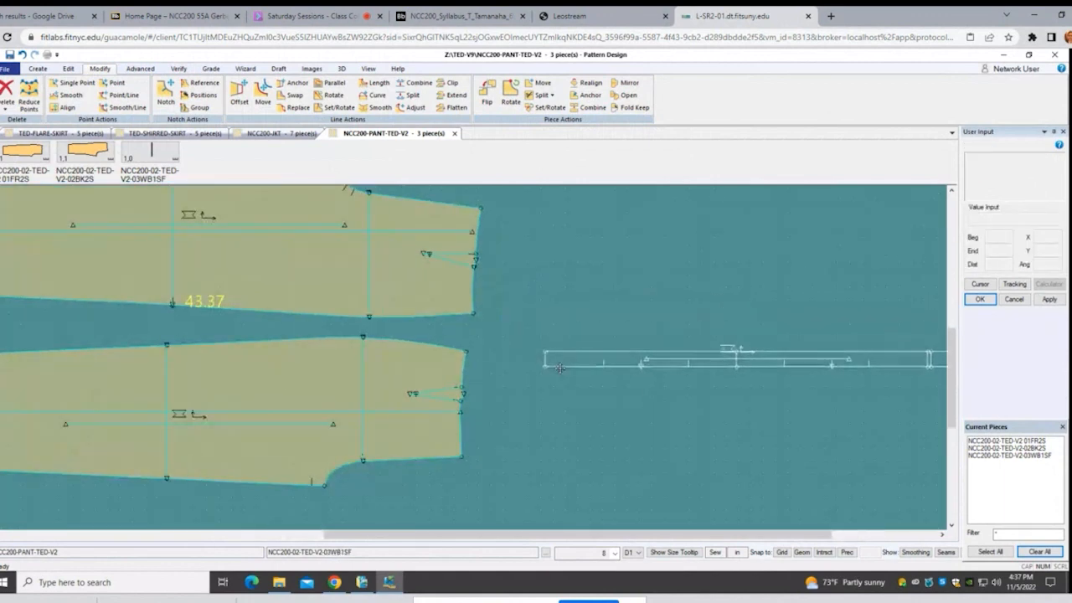
{"action": "left_click", "coordinate": [543, 396]}
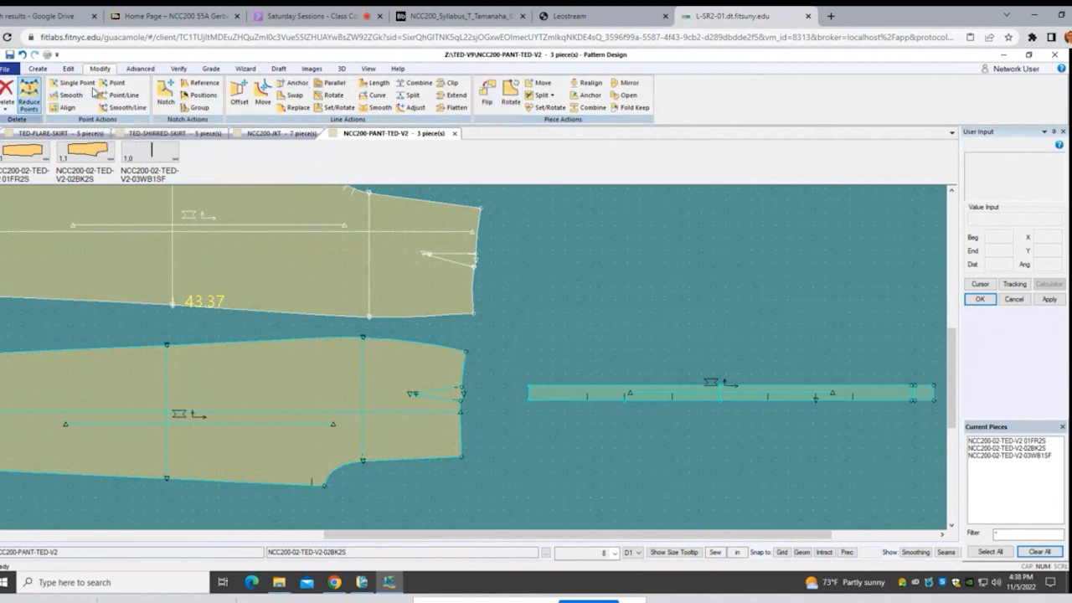
Step: Start Walk Pieces and choose the front and back waist edges as stationary lines, reversing the direction on the front piece
{"action": "left_click", "coordinate": [178, 69]}
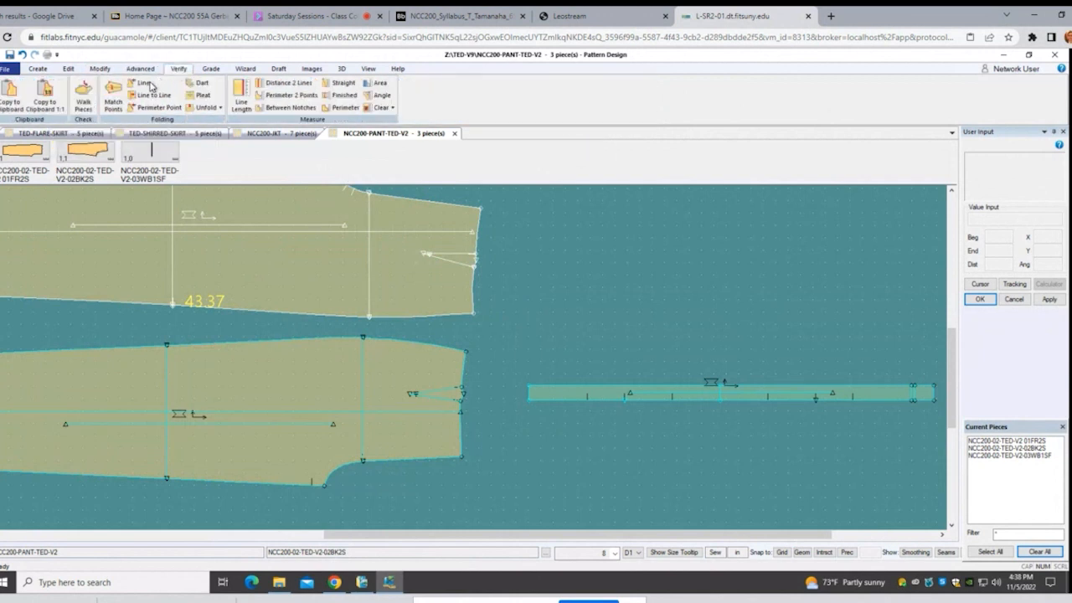
{"action": "right_click", "coordinate": [465, 451]}
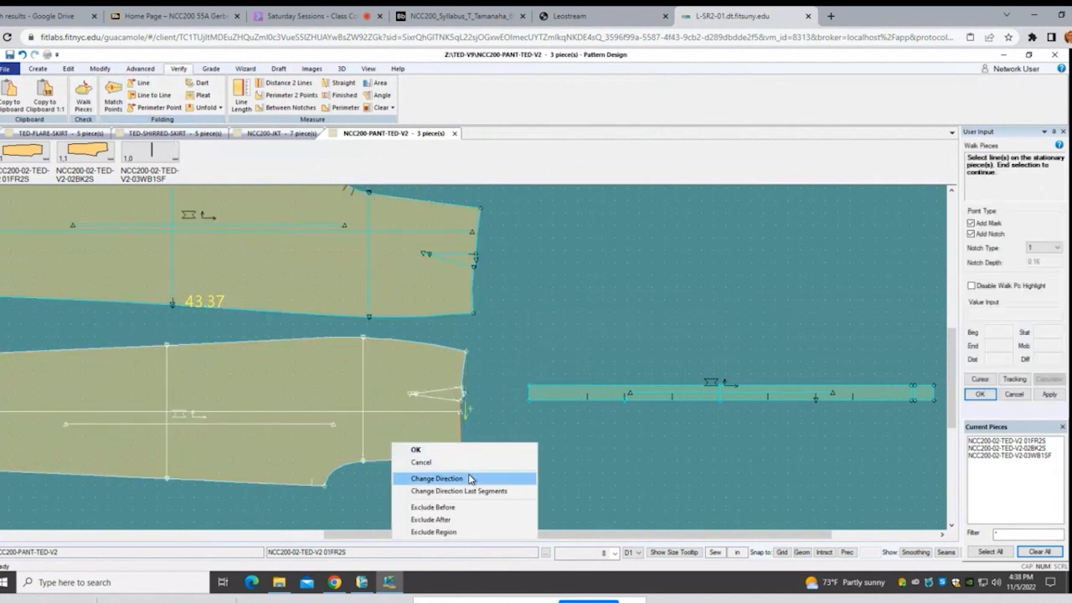
{"action": "left_click", "coordinate": [470, 481]}
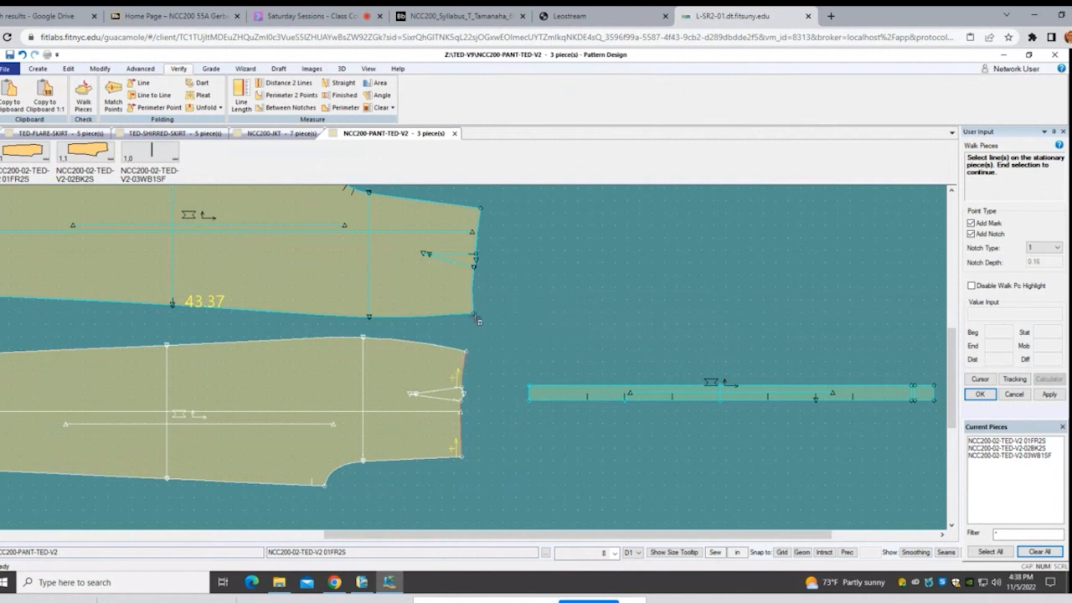
{"action": "left_click", "coordinate": [475, 251]}
{"action": "right_click", "coordinate": [514, 277]}
{"action": "left_click", "coordinate": [536, 282]}
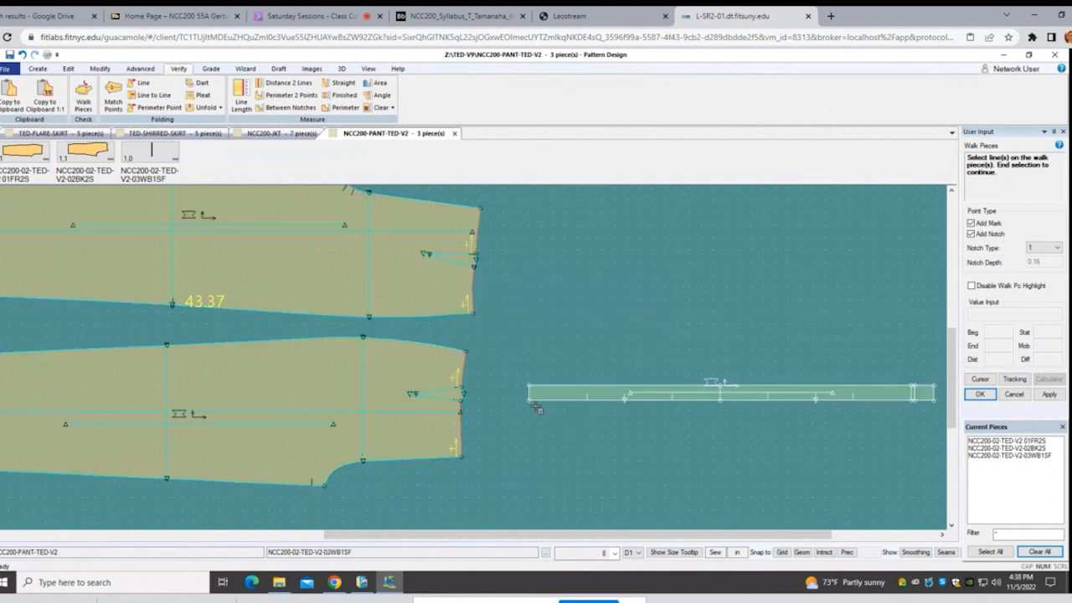
Step: Choose the waistband's lower edge as the walking line and reverse its direction
{"action": "right_click", "coordinate": [550, 430]}
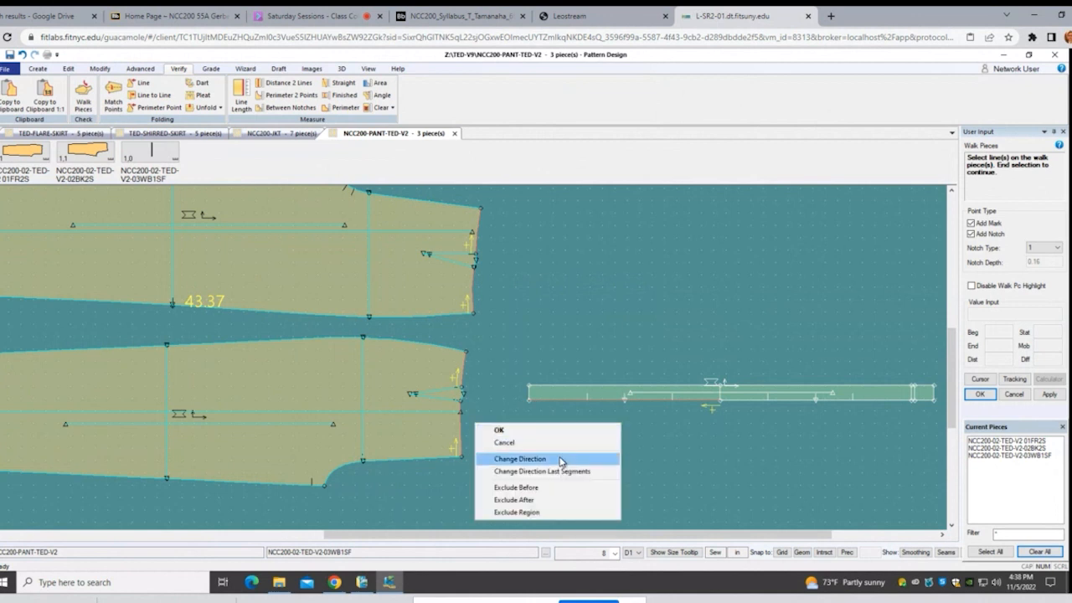
{"action": "left_click", "coordinate": [560, 459]}
{"action": "right_click", "coordinate": [557, 456]}
{"action": "left_click", "coordinate": [561, 462]}
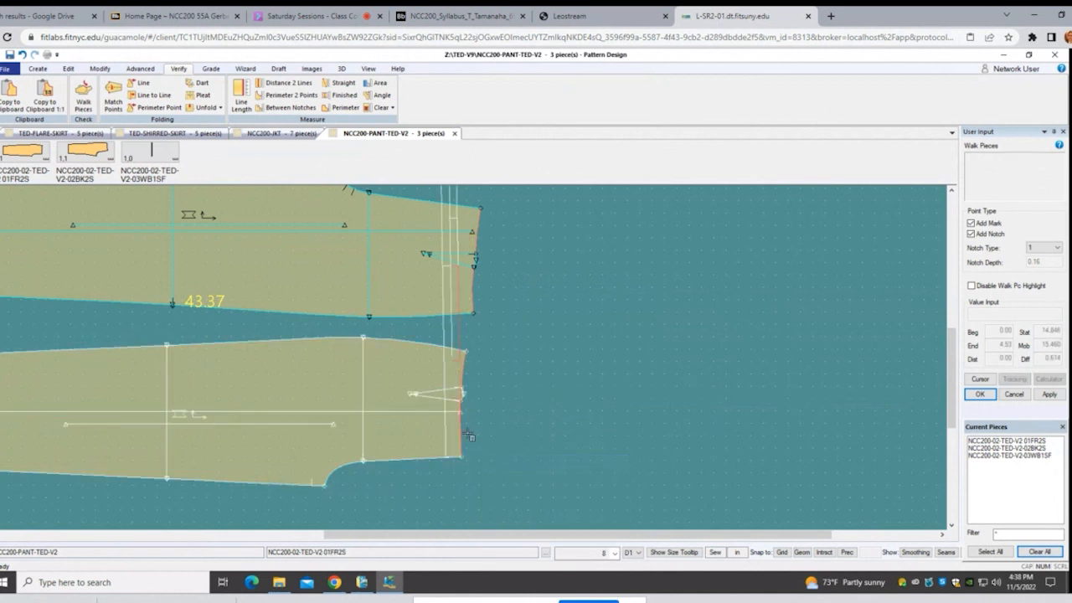
Step: Change the waistband's mobile side, walk it along the front and back waist edges, and end the walk without adding marks
{"action": "right_click", "coordinate": [472, 404]}
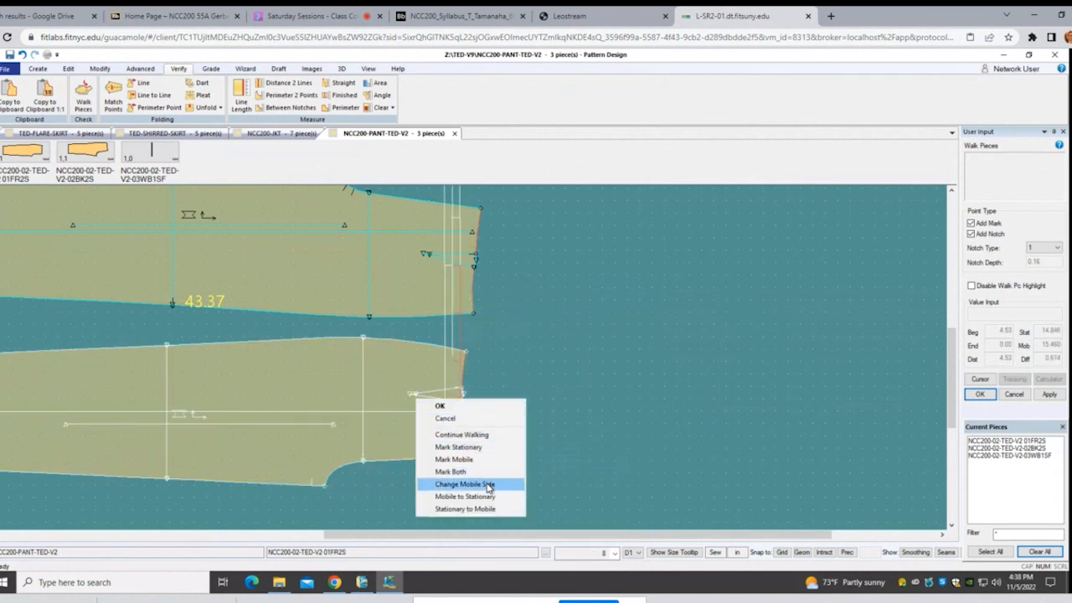
{"action": "left_click", "coordinate": [465, 484]}
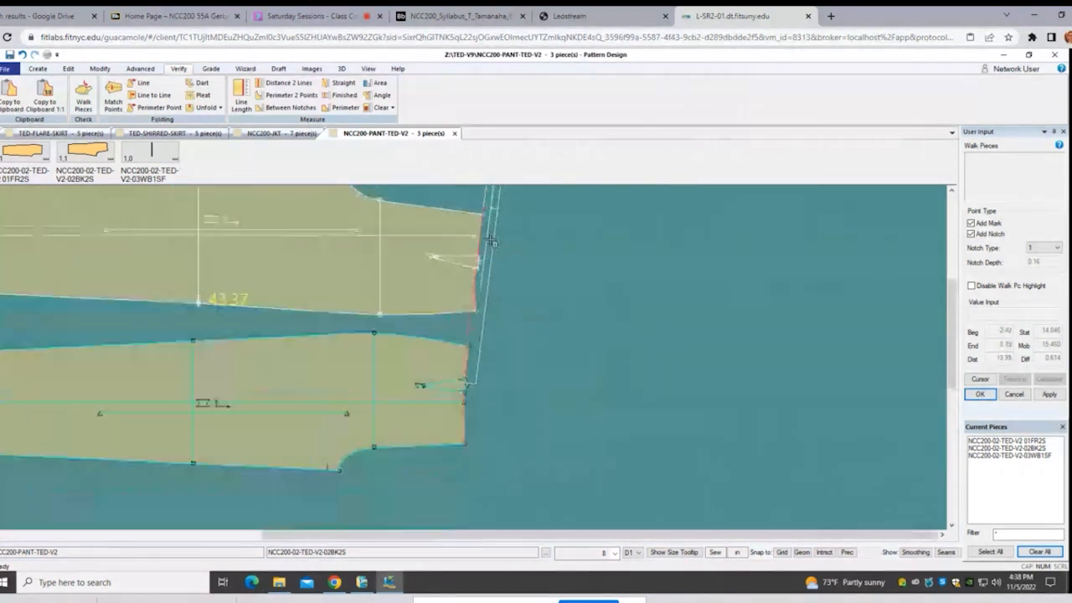
{"action": "scroll", "coordinate": [469, 205], "scroll_direction": "up", "scroll_amount": 3}
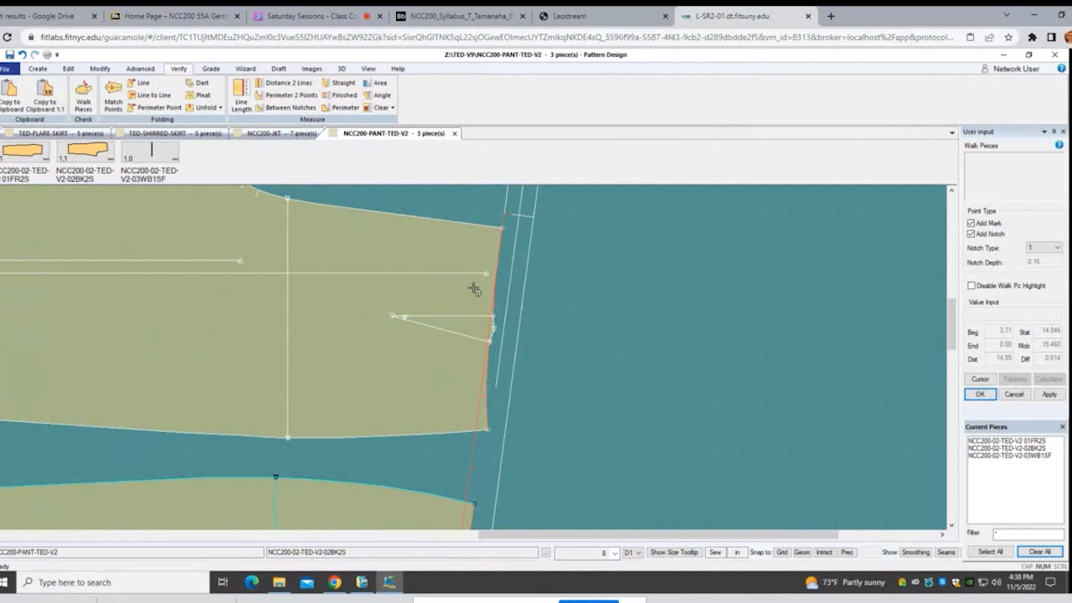
{"action": "right_click", "coordinate": [520, 370]}
{"action": "left_click", "coordinate": [574, 389]}
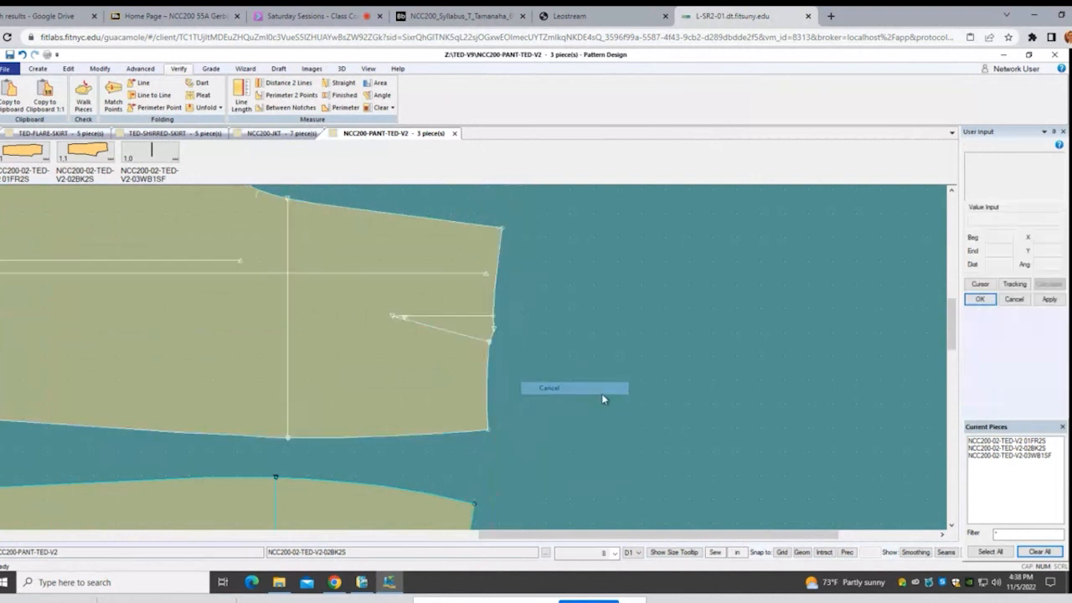
Step: Move the back pant piece slightly higher and place the waistband just above and beyond its waist end
{"action": "scroll", "coordinate": [652, 415], "scroll_direction": "down", "scroll_amount": 3}
{"action": "scroll", "coordinate": [651, 415], "scroll_direction": "down", "scroll_amount": 1}
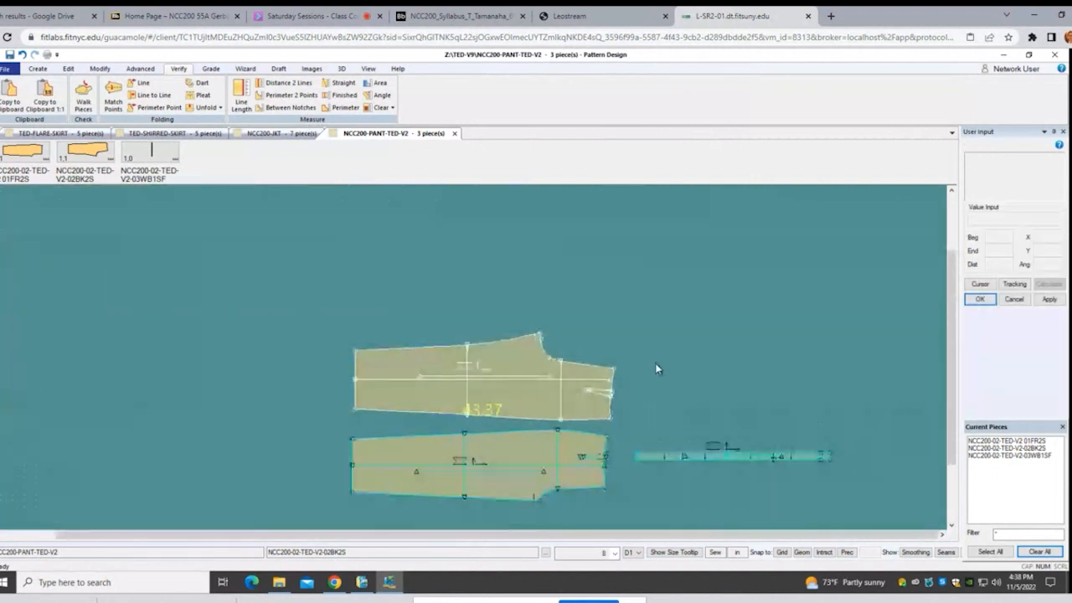
{"action": "left_click", "coordinate": [501, 386]}
{"action": "left_click", "coordinate": [560, 427]}
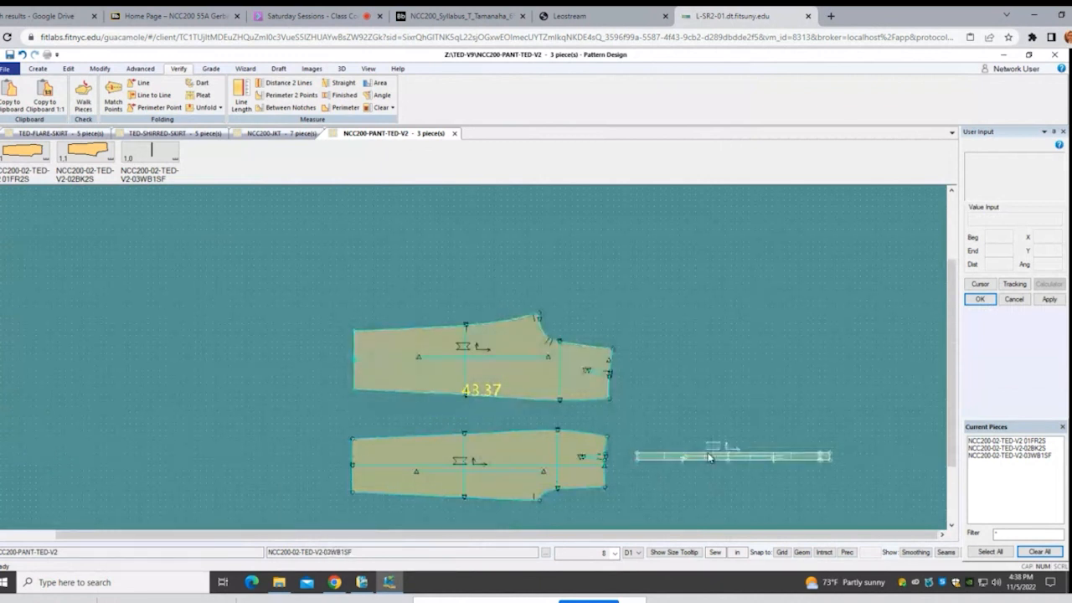
{"action": "left_click", "coordinate": [740, 462]}
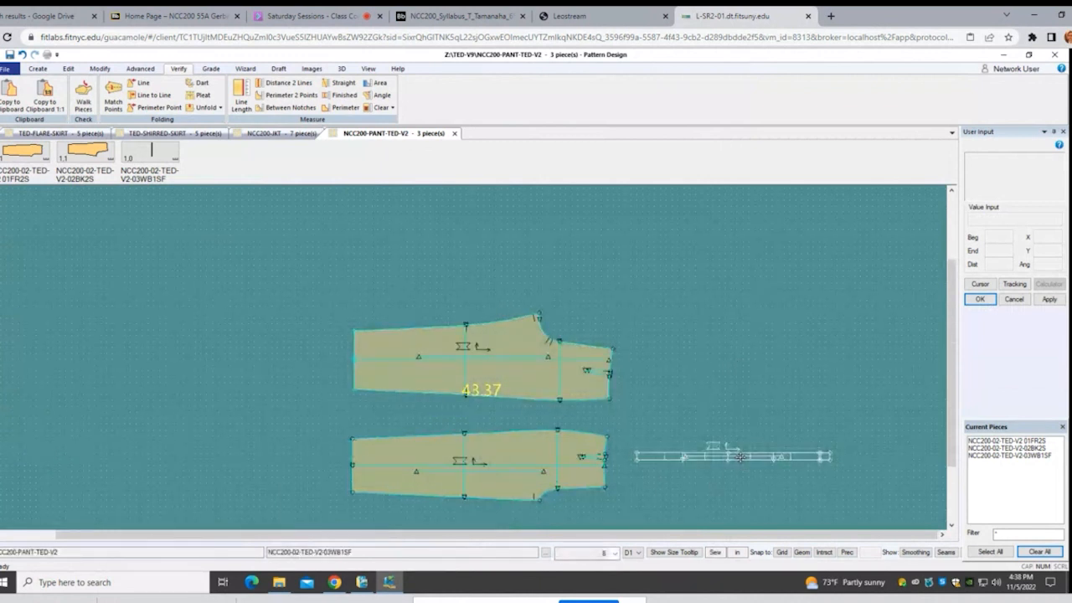
{"action": "left_click", "coordinate": [687, 298]}
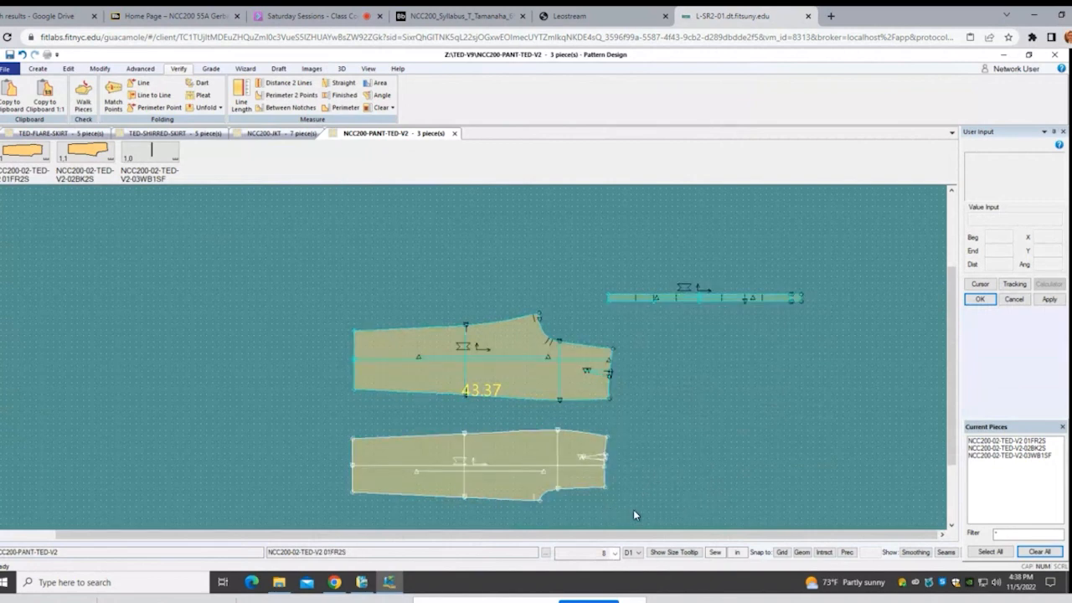
{"action": "scroll", "coordinate": [610, 506], "scroll_direction": "up", "scroll_amount": 1}
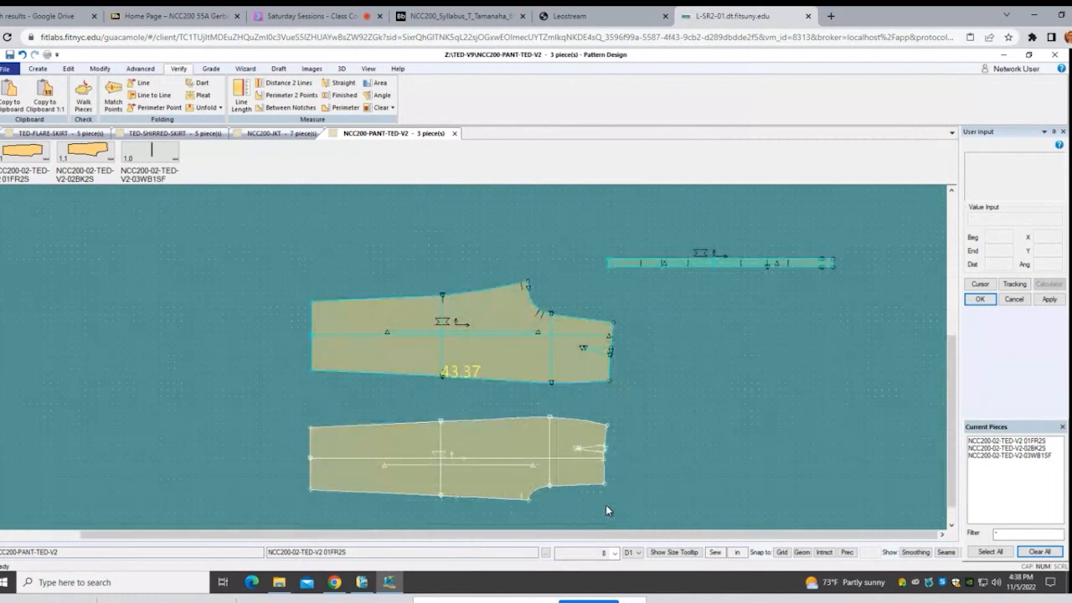
{"action": "left_click", "coordinate": [805, 260]}
{"action": "left_click", "coordinate": [780, 294]}
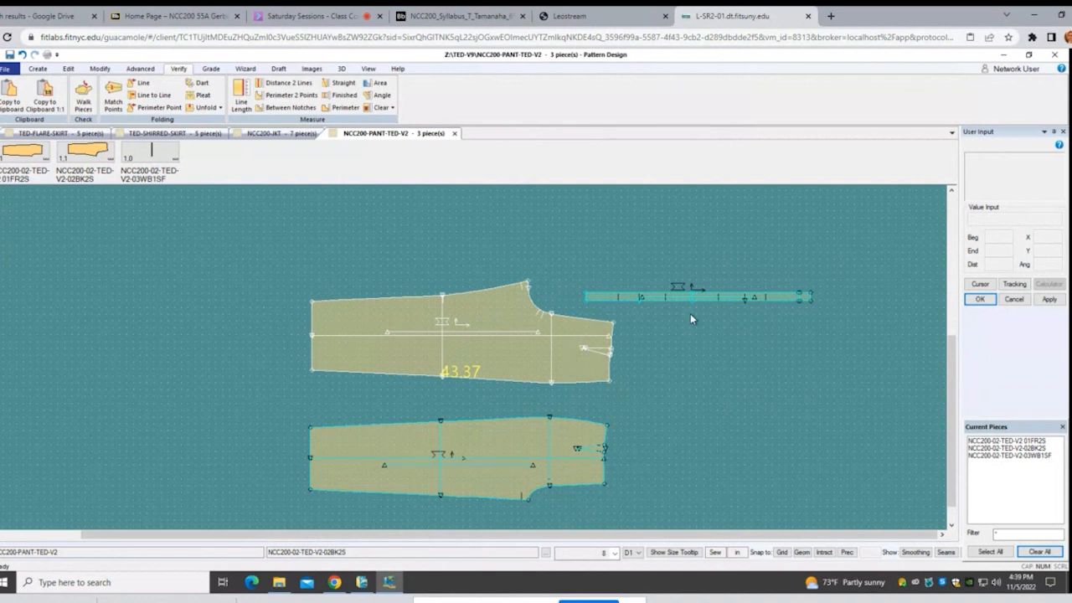
{"action": "left_click_drag", "start_coordinate": [689, 295], "coordinate": [718, 287]}
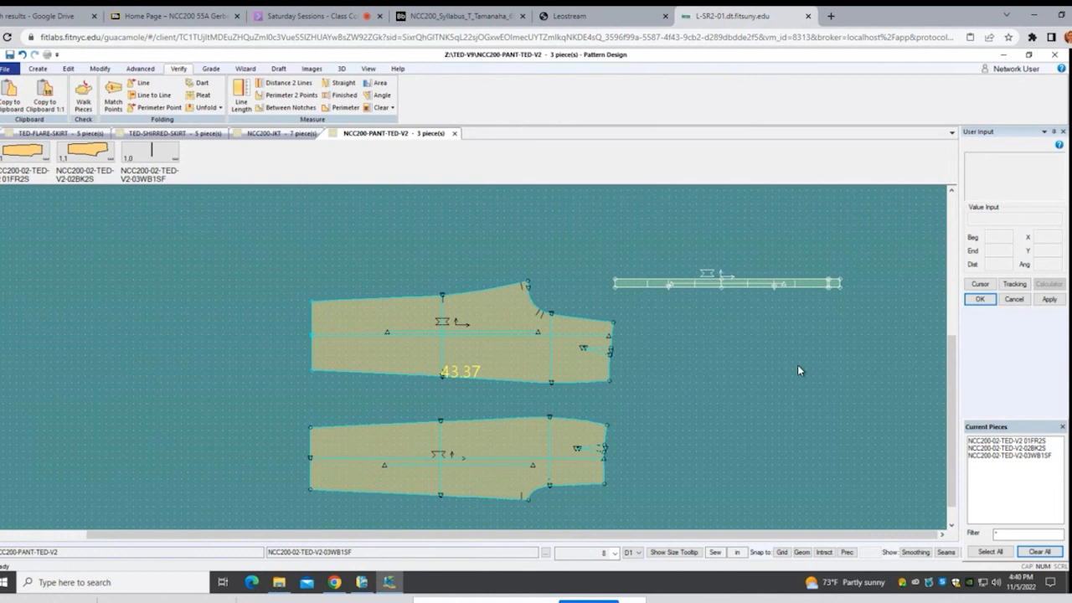
Step: Shift the back and front pant pieces toward the left of the work area and lay the waistband over the back piece's upper edge
{"action": "left_click", "coordinate": [611, 283]}
{"action": "left_click_drag", "start_coordinate": [530, 357], "coordinate": [424, 309]}
{"action": "left_click_drag", "start_coordinate": [500, 434], "coordinate": [384, 367]}
{"action": "left_click_drag", "start_coordinate": [676, 288], "coordinate": [275, 257]}
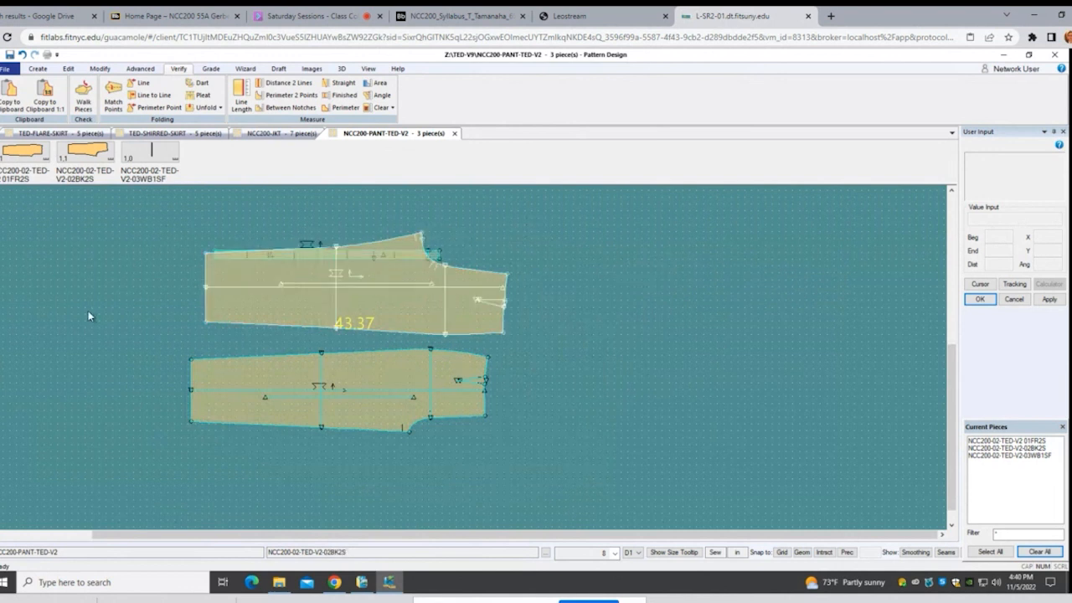
Step: Stack the front pant piece, back pant piece and waistband on top of each other
{"action": "left_click", "coordinate": [87, 156]}
{"action": "left_click", "coordinate": [140, 68]}
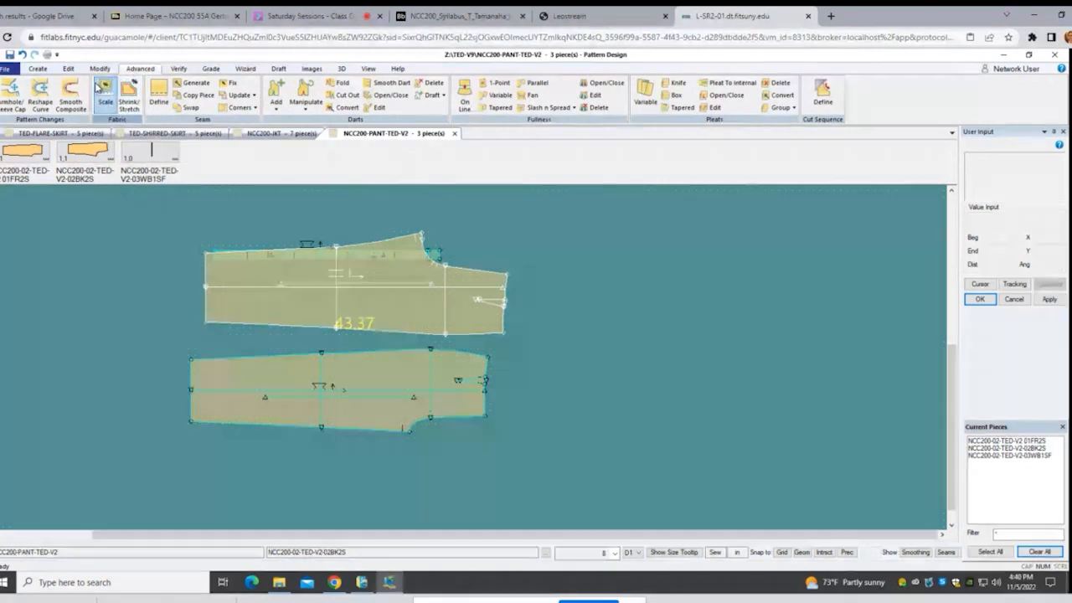
{"action": "left_click", "coordinate": [104, 109]}
{"action": "left_click", "coordinate": [420, 306]}
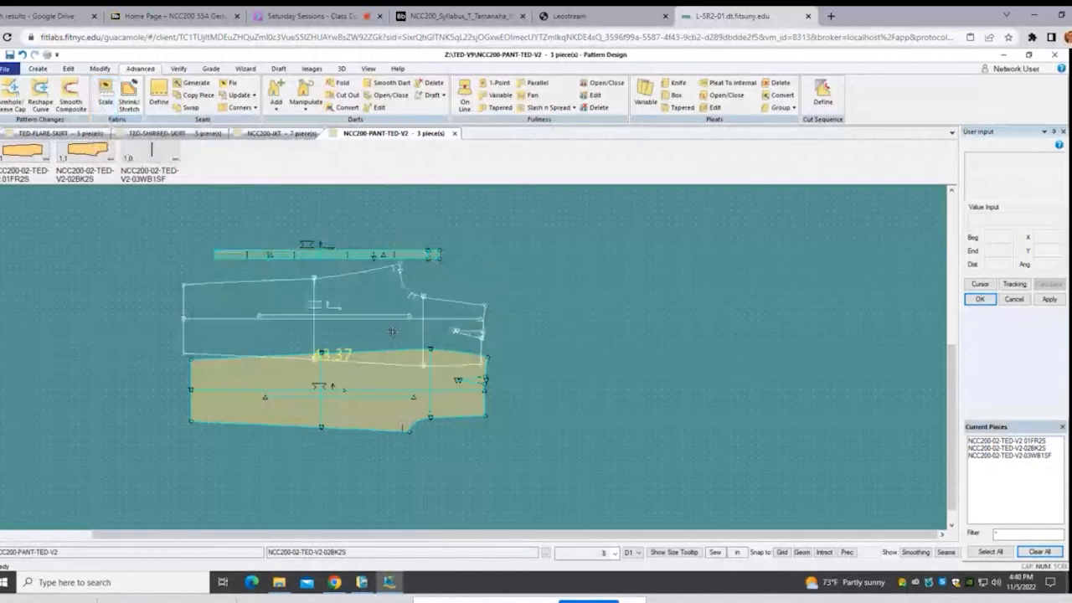
{"action": "left_click", "coordinate": [390, 331]}
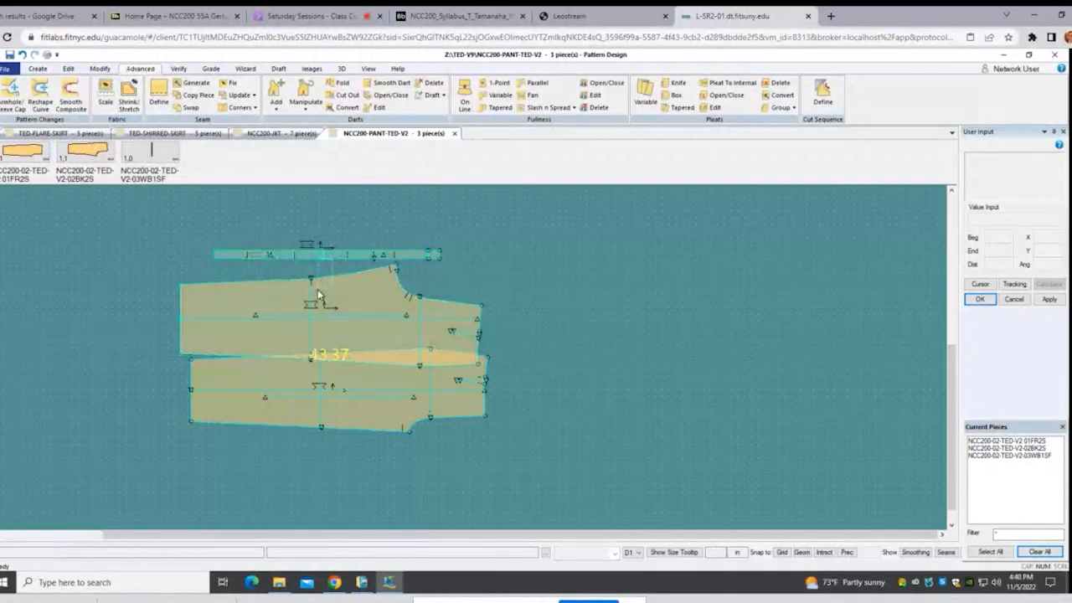
{"action": "left_click", "coordinate": [314, 254]}
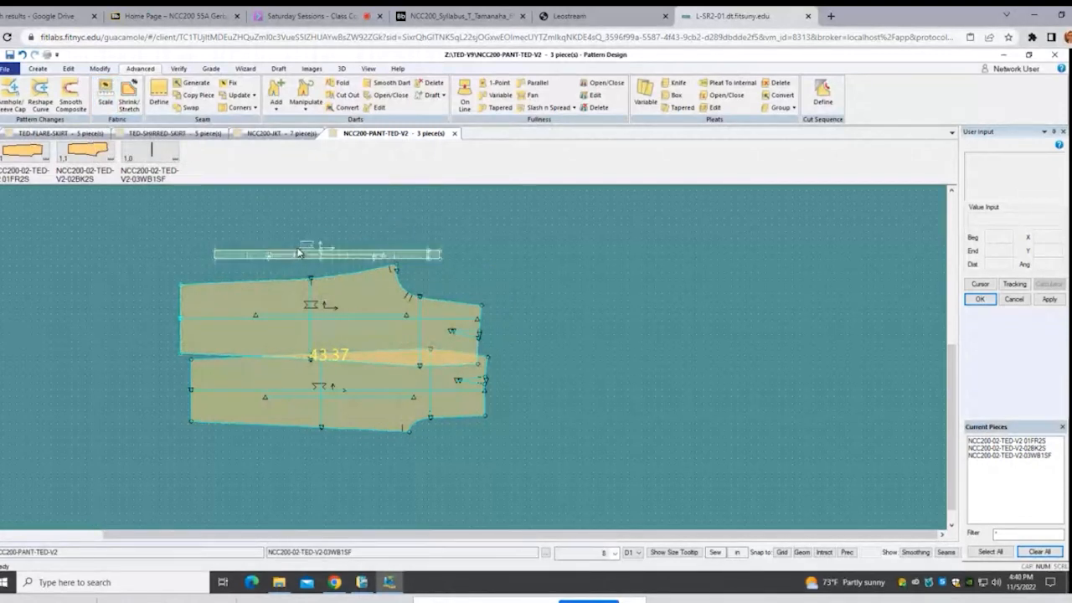
{"action": "left_click", "coordinate": [262, 304]}
{"action": "left_click", "coordinate": [211, 293]}
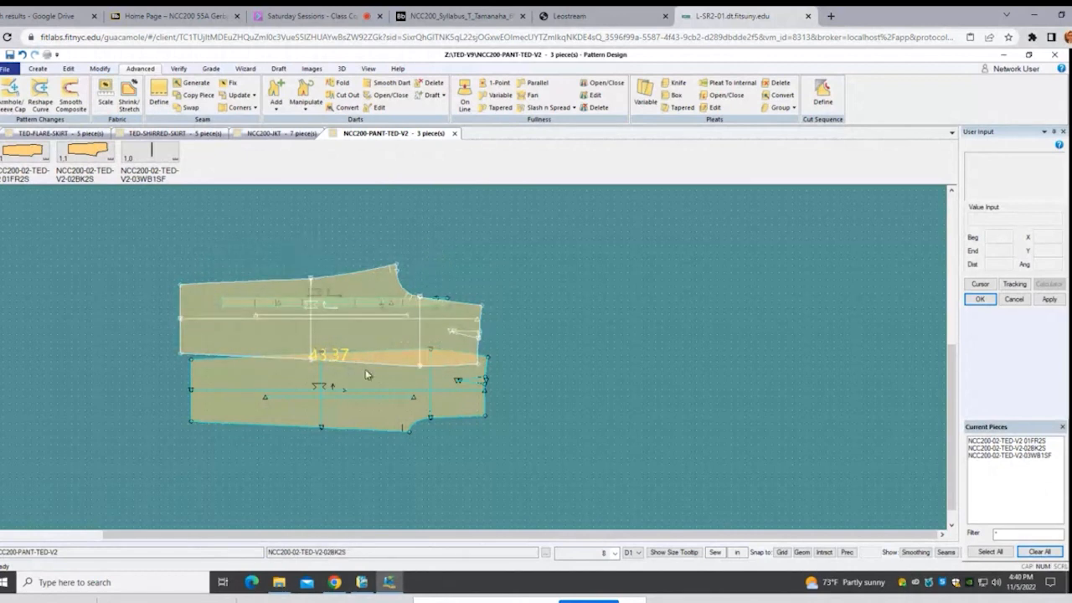
{"action": "left_click", "coordinate": [394, 380]}
{"action": "left_click", "coordinate": [384, 299]}
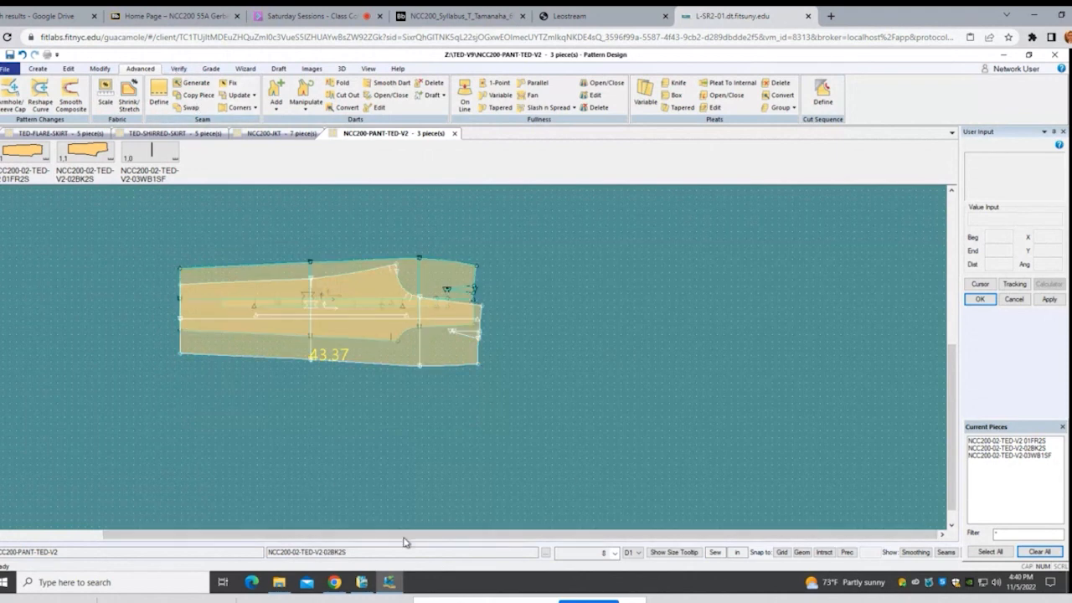
Step: Switch to AccuMark Explorer and list all items in the DATA90 storage area on C: using the name filter "*"
{"action": "left_click", "coordinate": [361, 583]}
{"action": "left_click", "coordinate": [4, 180]}
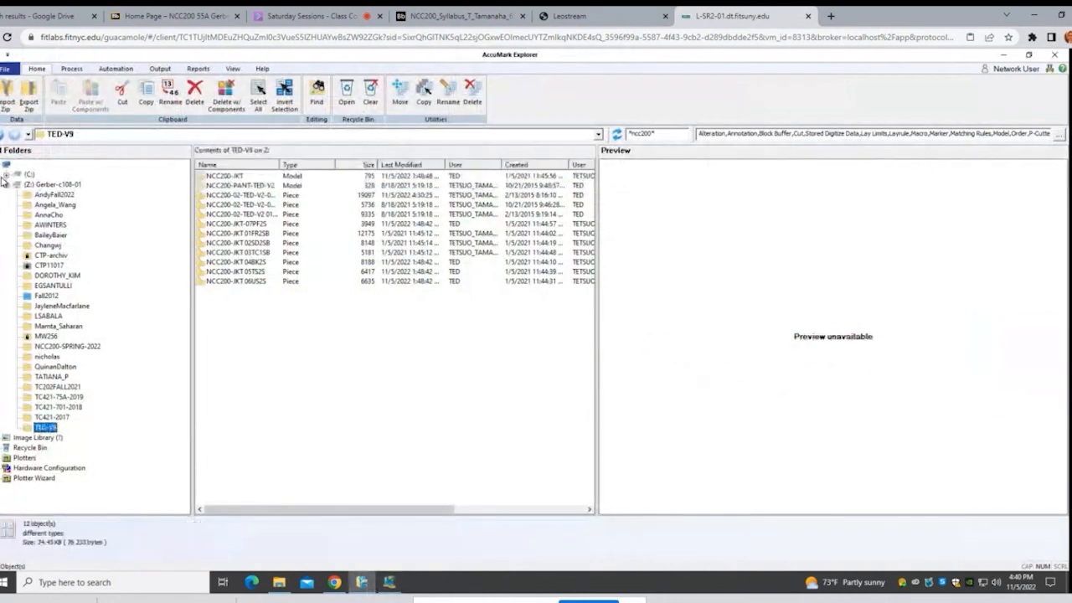
{"action": "left_click", "coordinate": [7, 174]}
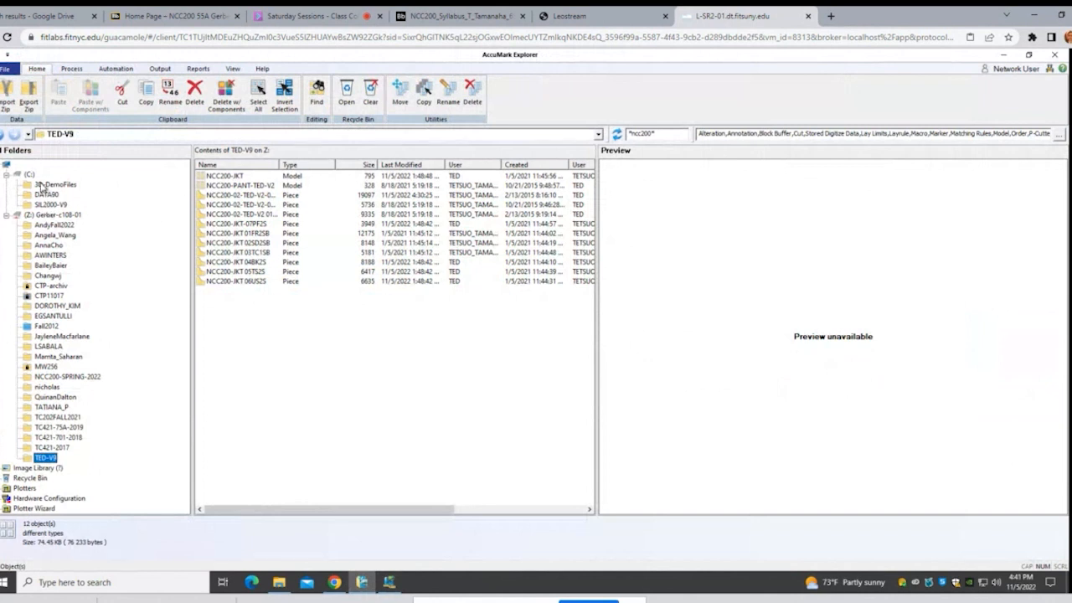
{"action": "left_click", "coordinate": [49, 194]}
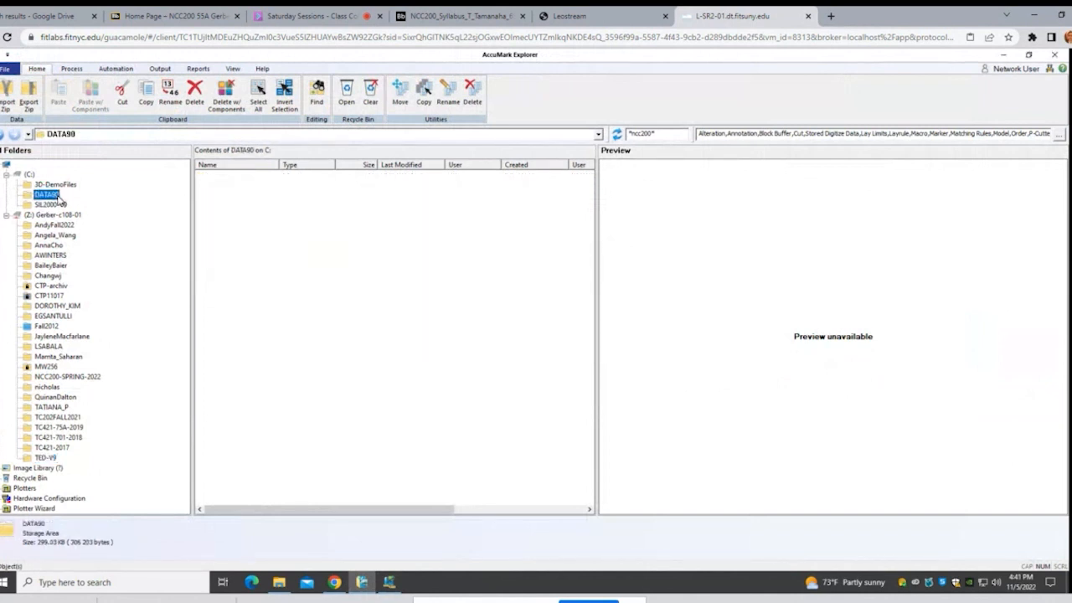
{"action": "left_click_drag", "start_coordinate": [675, 134], "coordinate": [613, 133]}
{"action": "type", "text": "*"}
{"action": "key", "text": "Return"}
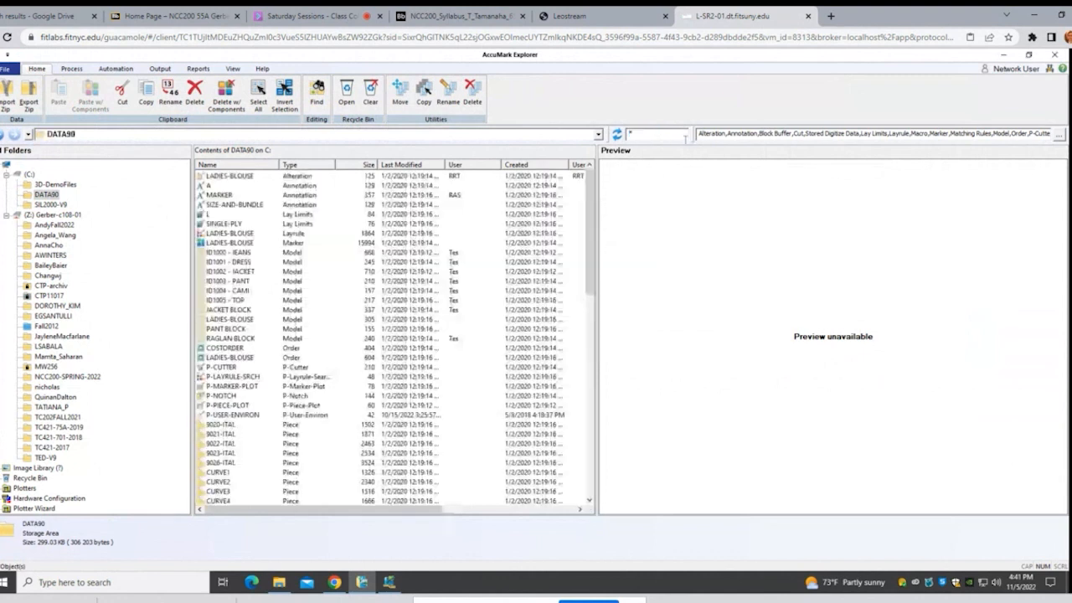
Step: Open the LADIES-BLOUSE model in the existing Pattern Design session
{"action": "left_click", "coordinate": [228, 320]}
{"action": "right_click", "coordinate": [228, 320]}
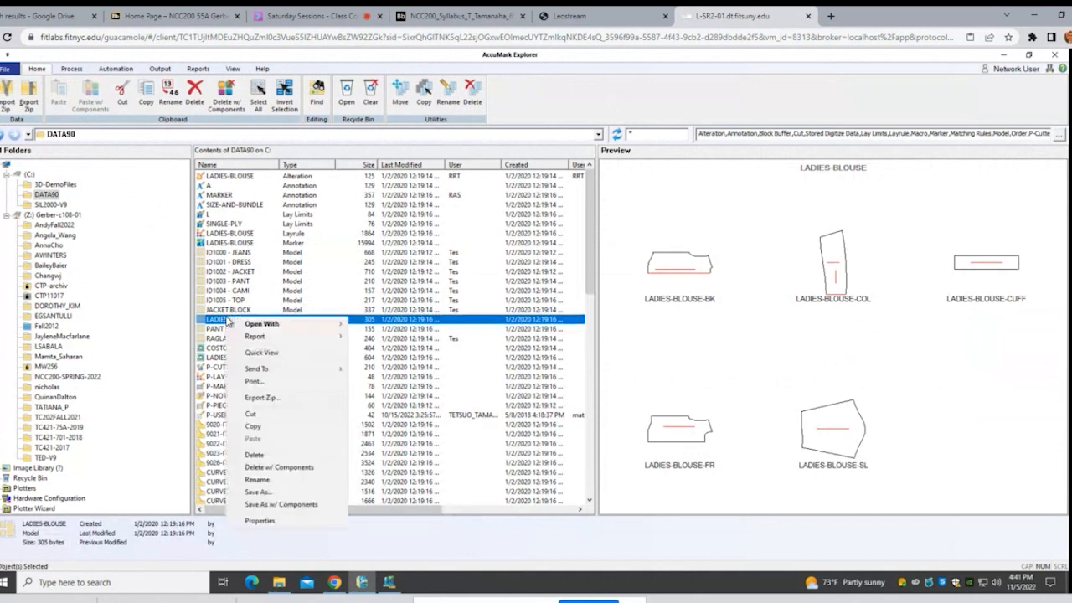
{"action": "mouse_move", "coordinate": [251, 325]}
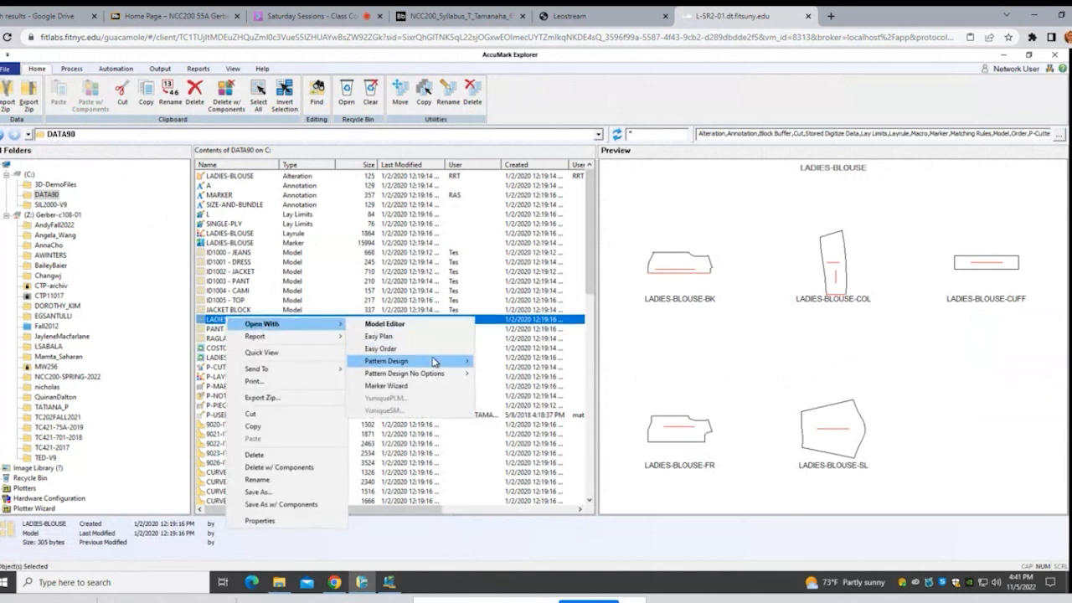
{"action": "mouse_move", "coordinate": [393, 360]}
{"action": "left_click", "coordinate": [528, 361]}
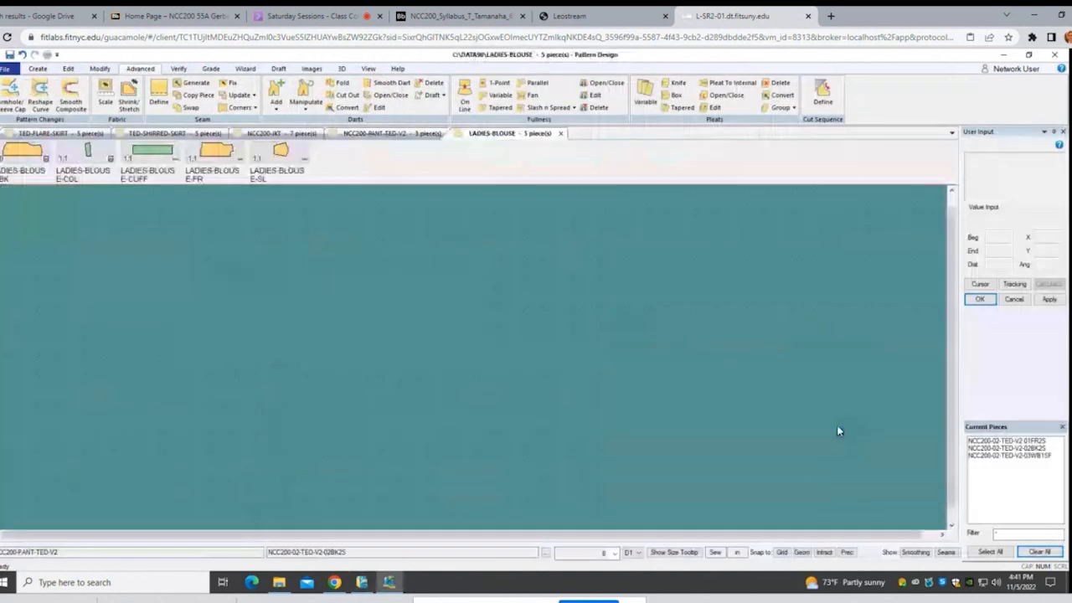
Step: Place the LADIES-BLOUSE-FR piece and draw a two-point line from its centre-front neck point to the hem, parallel to the front edge
{"action": "left_click_drag", "start_coordinate": [219, 150], "coordinate": [513, 371]}
{"action": "scroll", "coordinate": [512, 334], "scroll_direction": "down", "scroll_amount": 1}
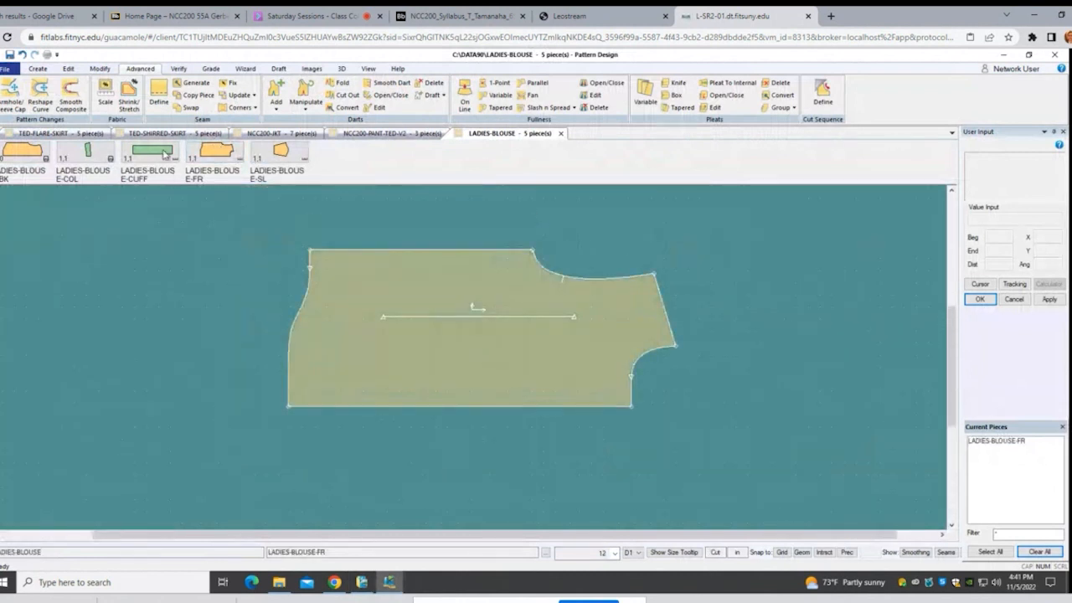
{"action": "left_click", "coordinate": [42, 70]}
{"action": "left_click", "coordinate": [172, 89]}
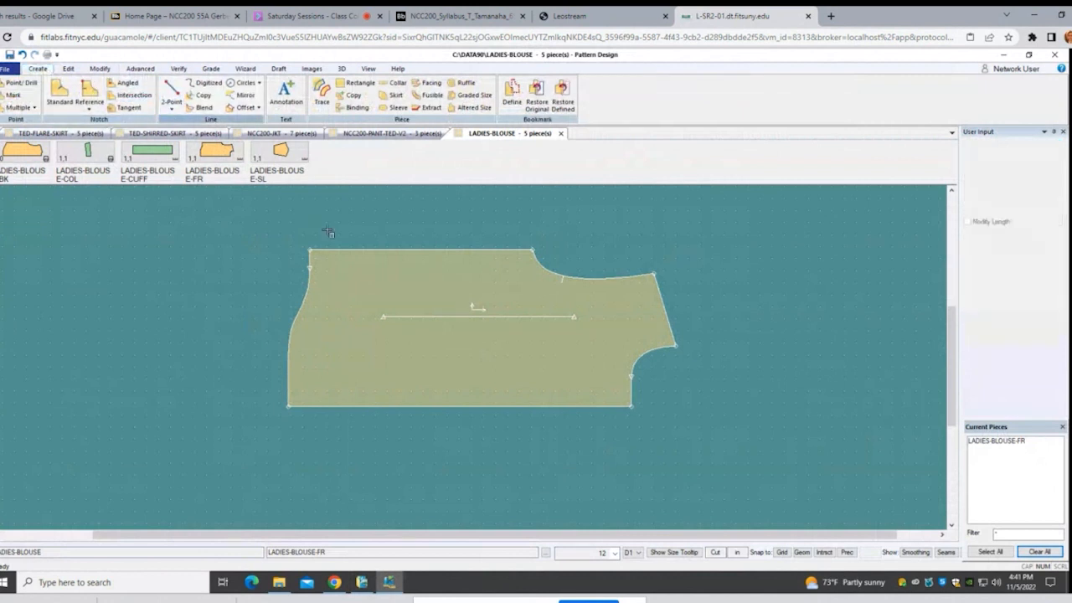
{"action": "left_click", "coordinate": [630, 376]}
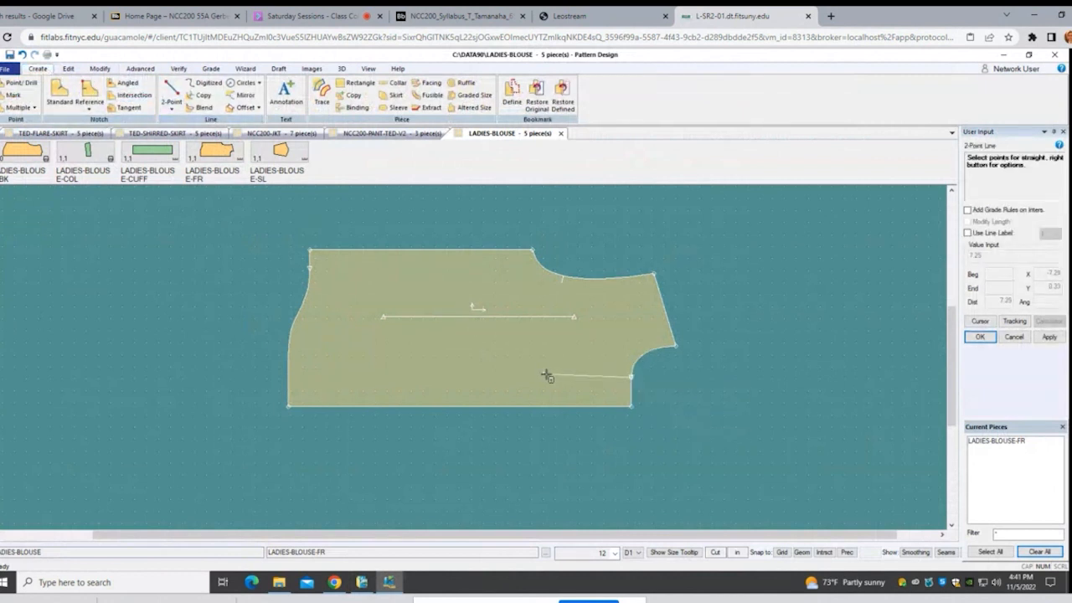
{"action": "left_click", "coordinate": [293, 376]}
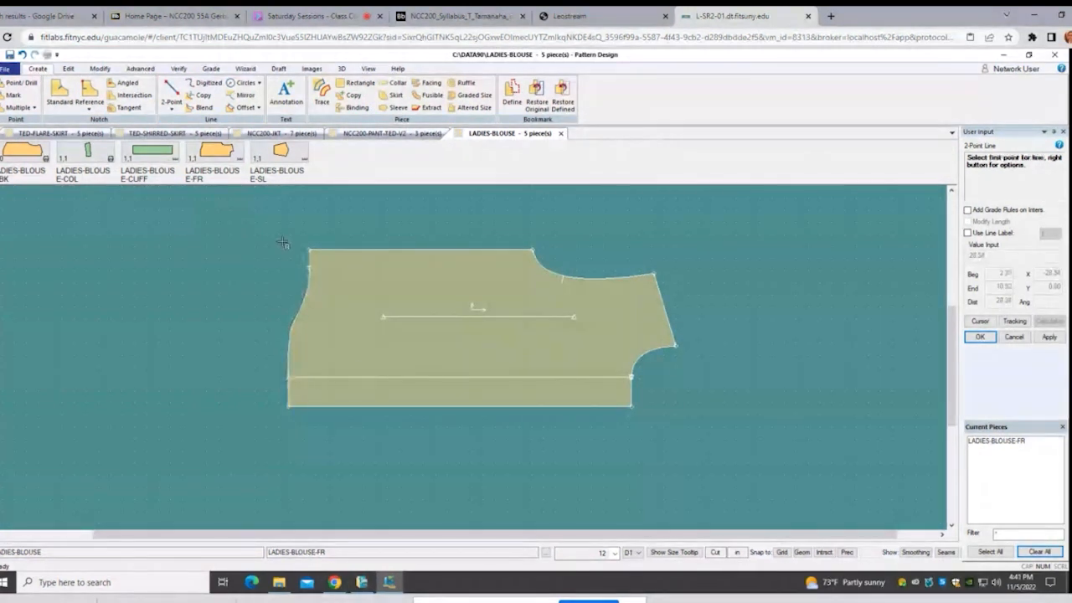
{"action": "left_click", "coordinate": [252, 83]}
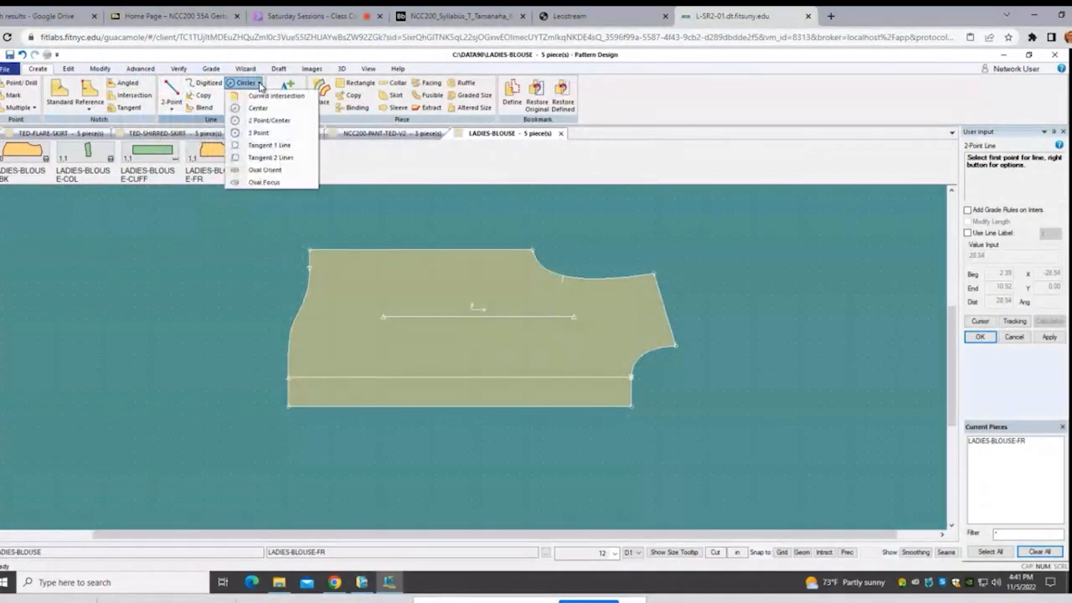
{"action": "left_click", "coordinate": [263, 108]}
{"action": "right_click", "coordinate": [700, 404]}
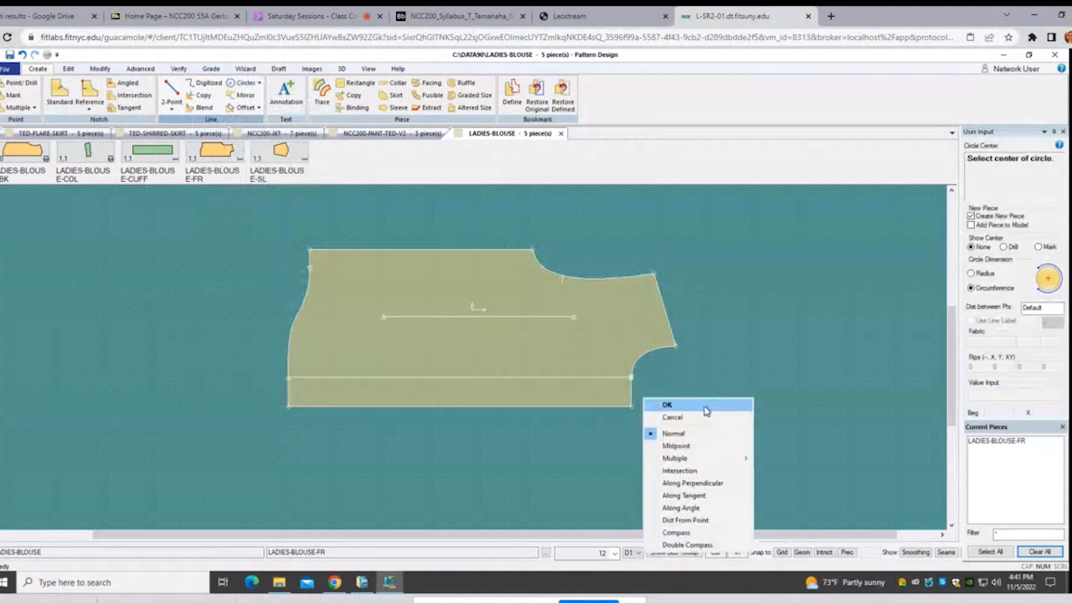
{"action": "mouse_move", "coordinate": [721, 461]}
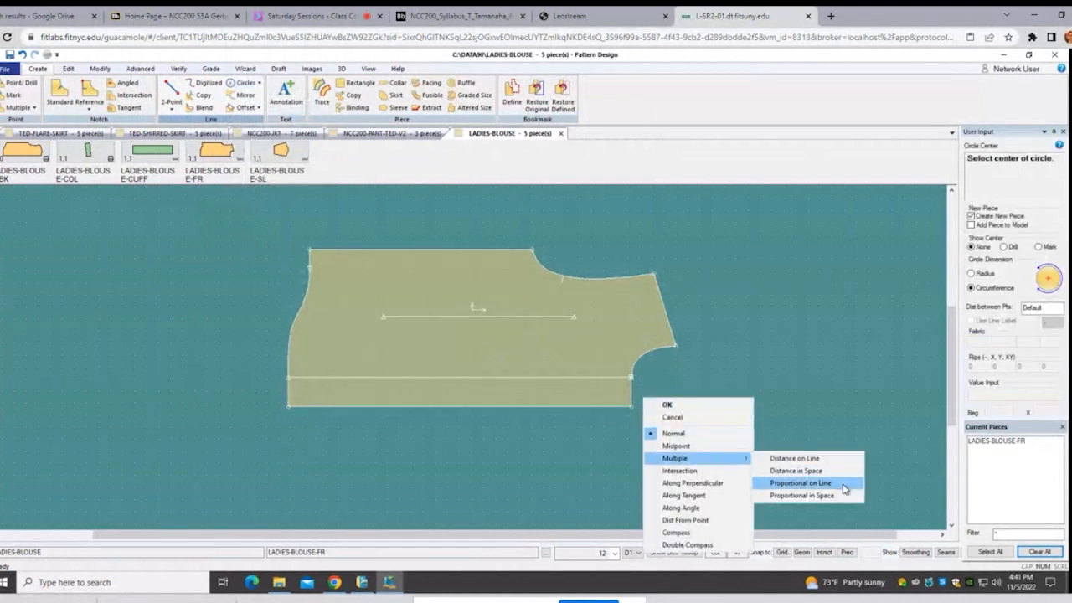
{"action": "left_click", "coordinate": [843, 484]}
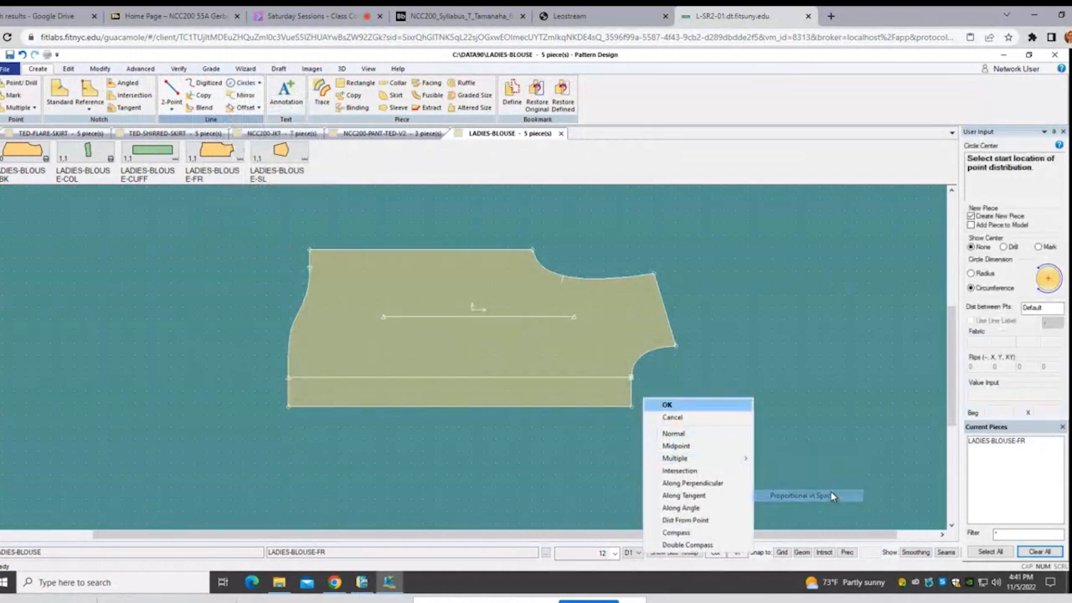
{"action": "left_click", "coordinate": [589, 376]}
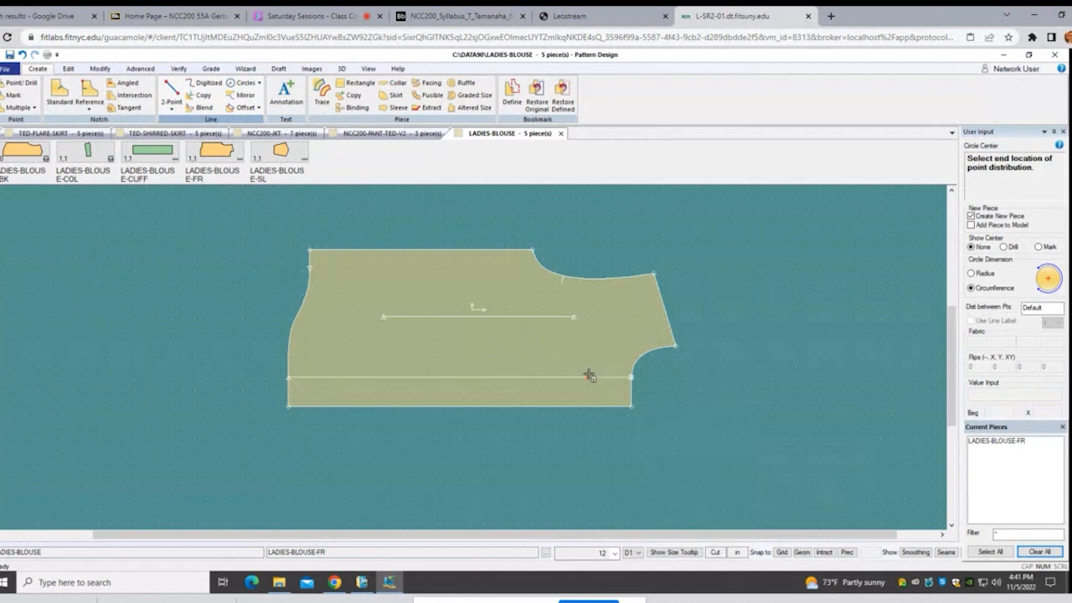
{"action": "right_click", "coordinate": [727, 368]}
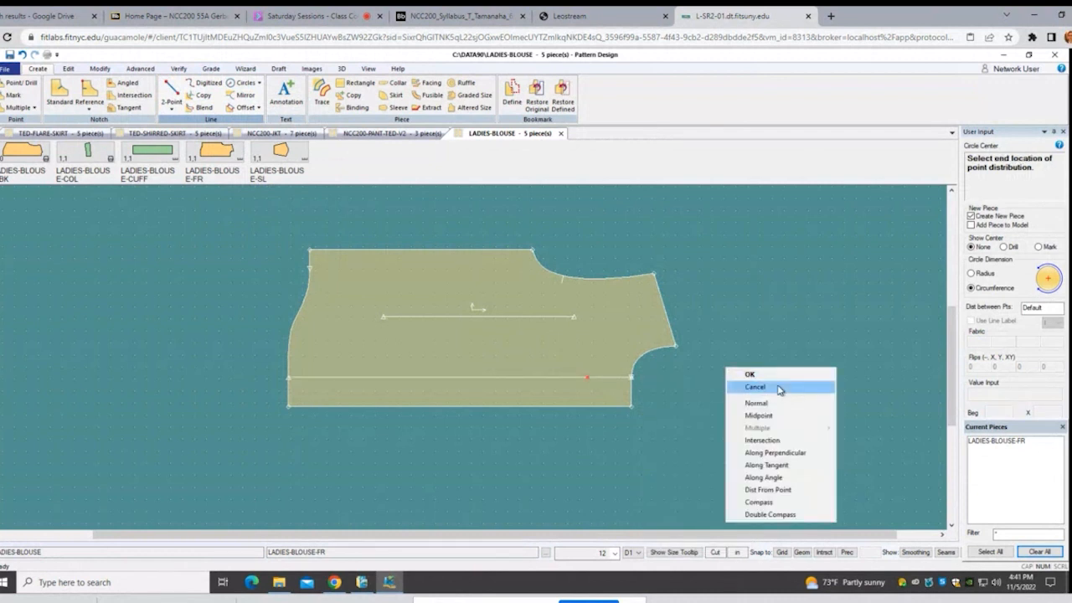
{"action": "left_click", "coordinate": [779, 388]}
Step: Start center-based circles distributed proportionally on the front piece's centre-front line, moving both range ends inward from the hem and neck
{"action": "left_click", "coordinate": [256, 82]}
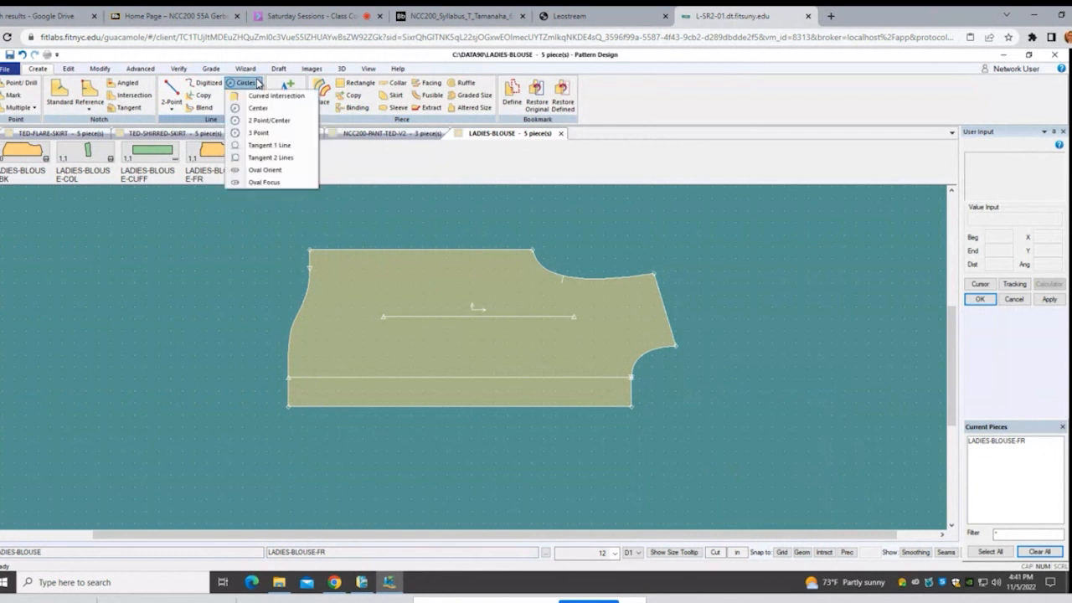
{"action": "left_click", "coordinate": [257, 108]}
{"action": "right_click", "coordinate": [737, 333]}
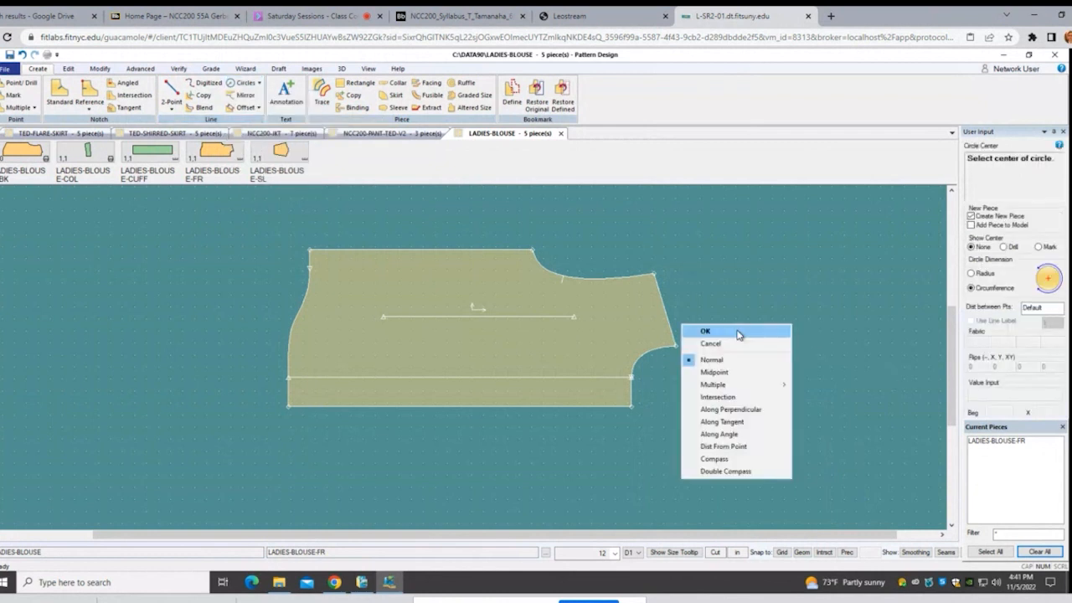
{"action": "mouse_move", "coordinate": [754, 387]}
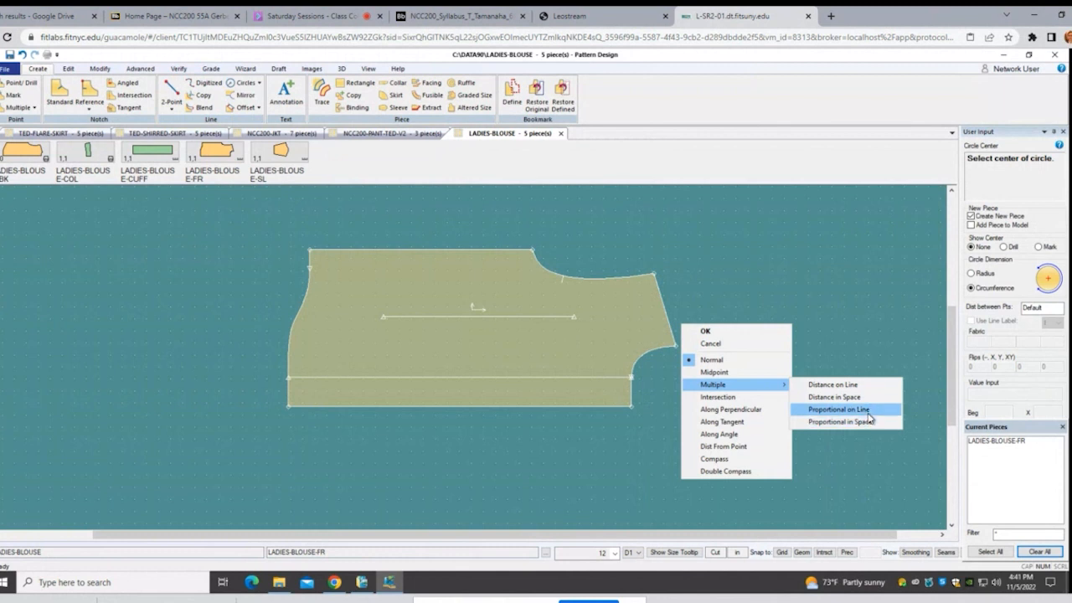
{"action": "left_click", "coordinate": [867, 410]}
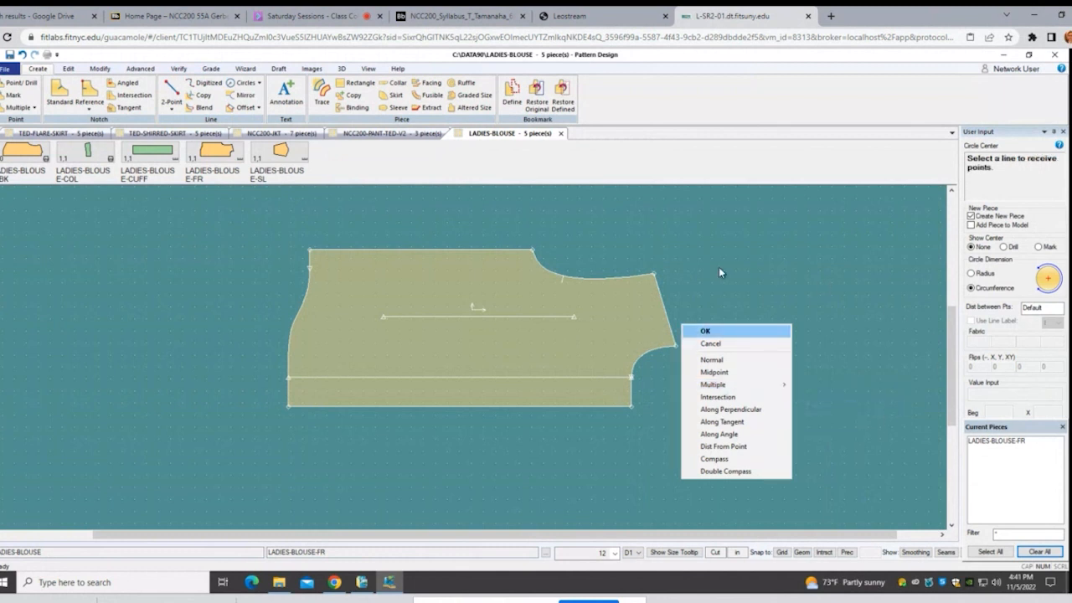
{"action": "left_click", "coordinate": [593, 377]}
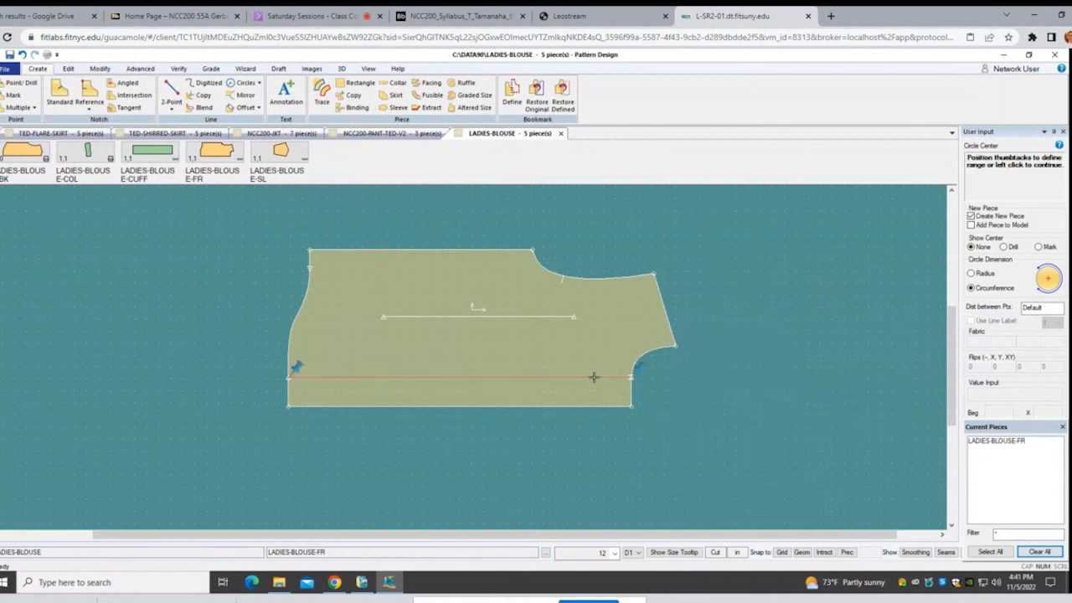
{"action": "left_click_drag", "start_coordinate": [294, 368], "coordinate": [368, 375]}
{"action": "left_click_drag", "start_coordinate": [633, 368], "coordinate": [617, 369]}
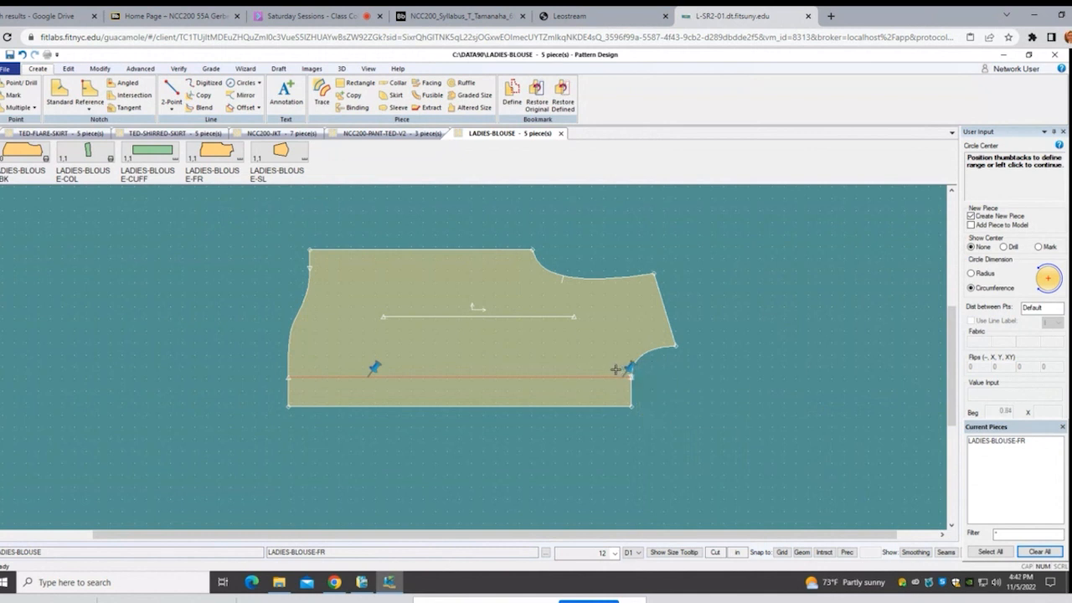
Step: Try to create circles at 4 points between the range ends plus both end points of the centre-front line
{"action": "right_click", "coordinate": [727, 345]}
{"action": "left_click", "coordinate": [732, 347]}
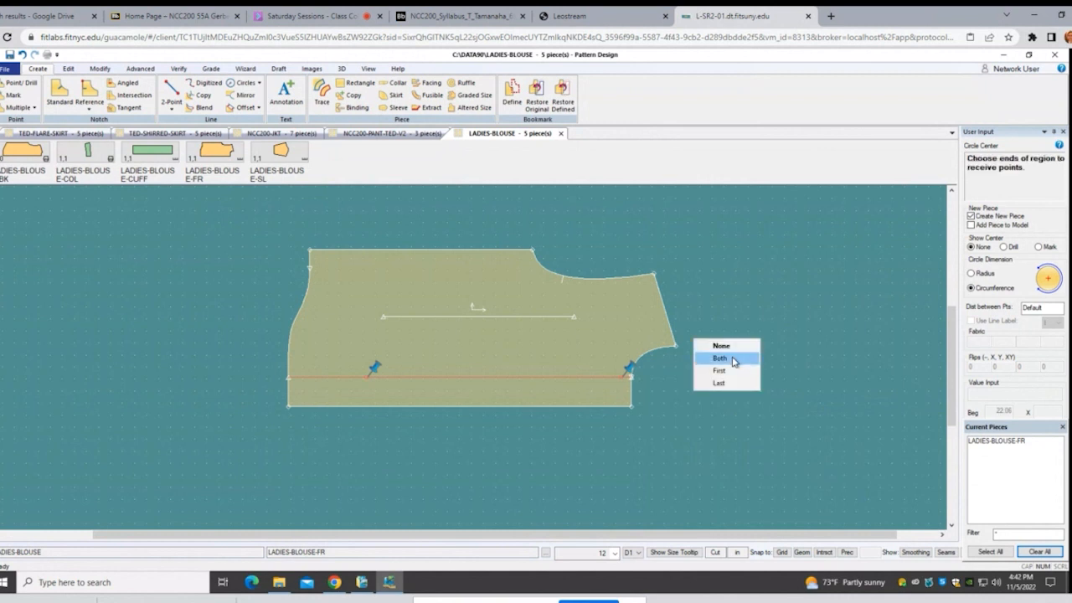
{"action": "left_click", "coordinate": [734, 360]}
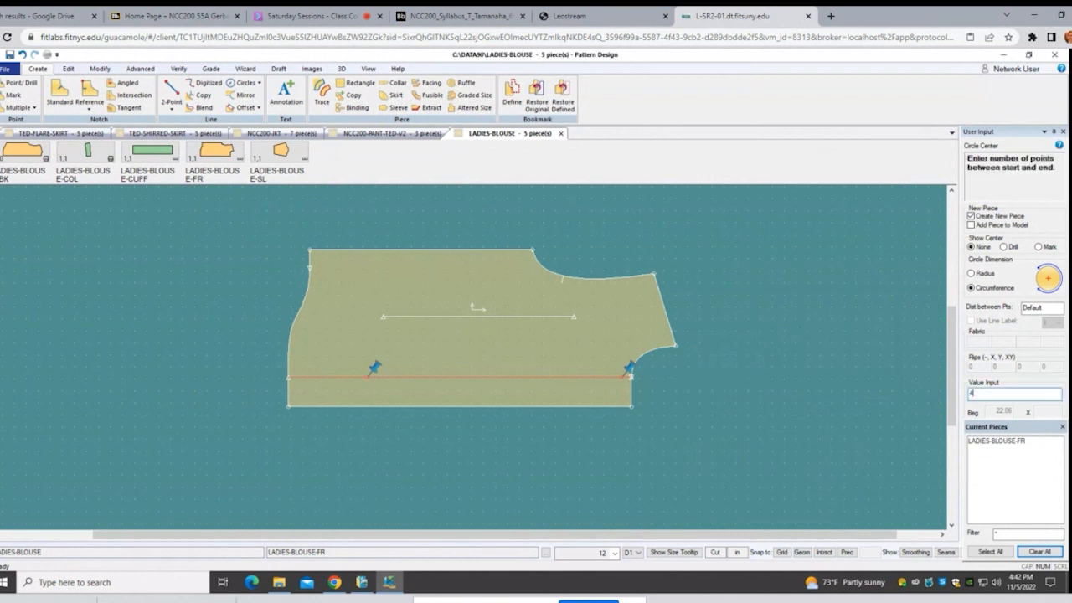
{"action": "right_click", "coordinate": [847, 298]}
{"action": "left_click", "coordinate": [847, 300]}
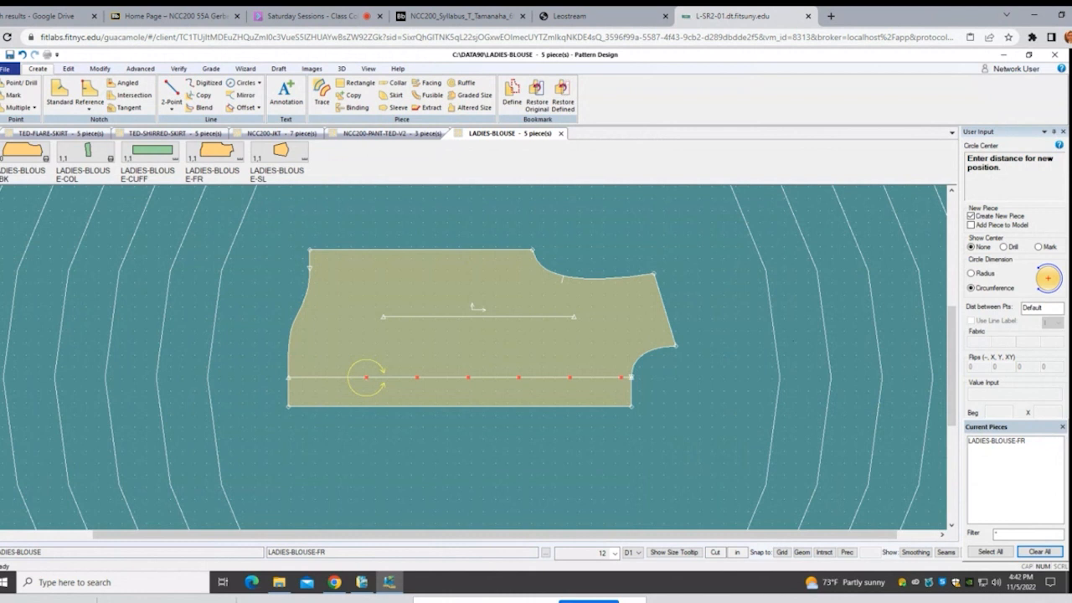
{"action": "left_click", "coordinate": [792, 341]}
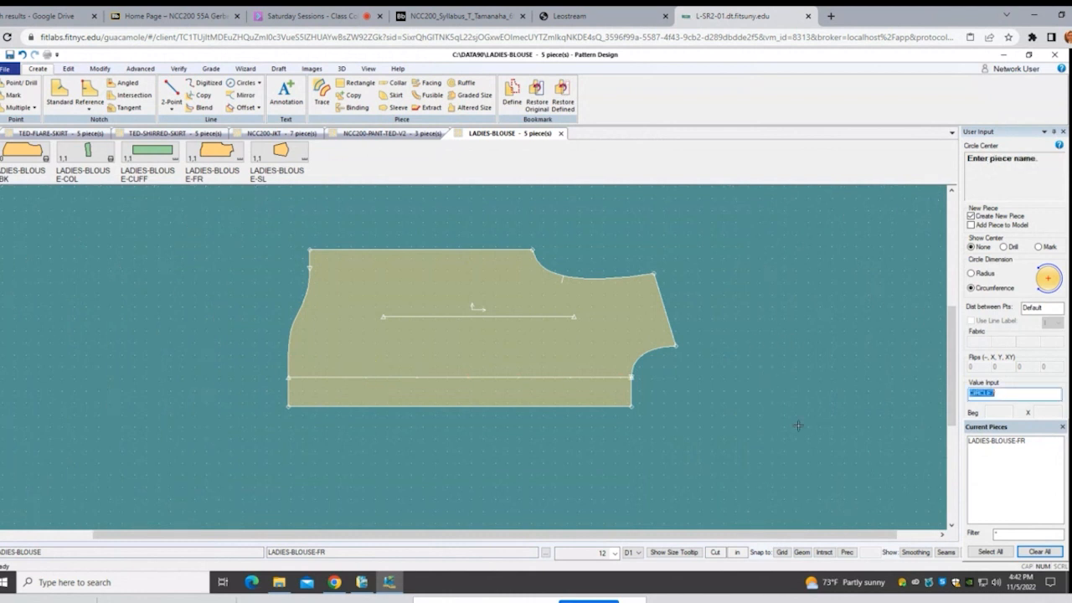
{"action": "right_click", "coordinate": [803, 335]}
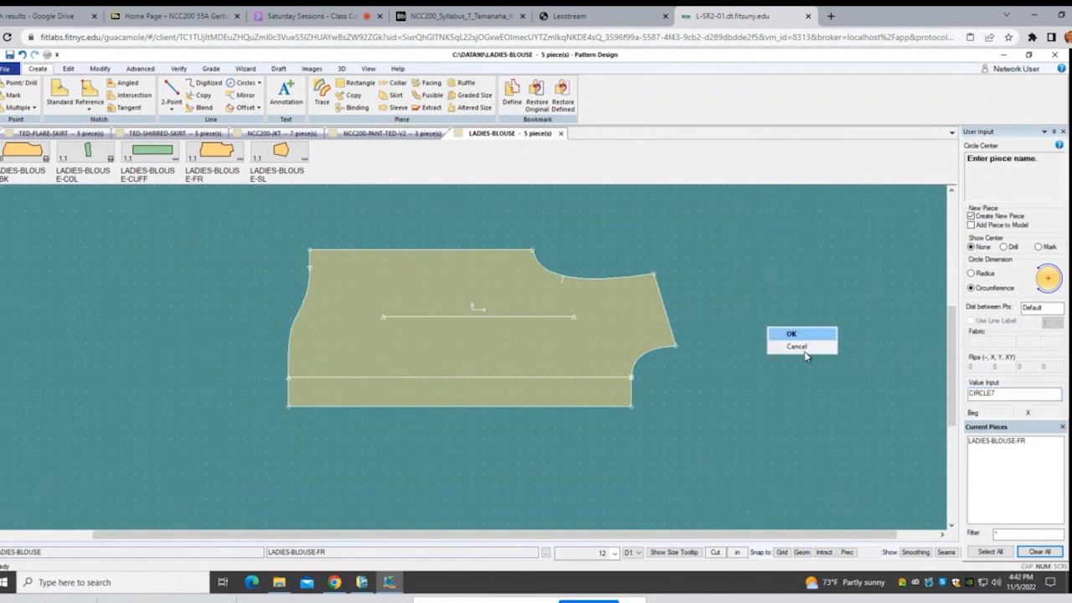
{"action": "left_click", "coordinate": [806, 344]}
Step: Turn off creating a new piece for the circles and set their centers to show as marks
{"action": "right_click", "coordinate": [806, 344]}
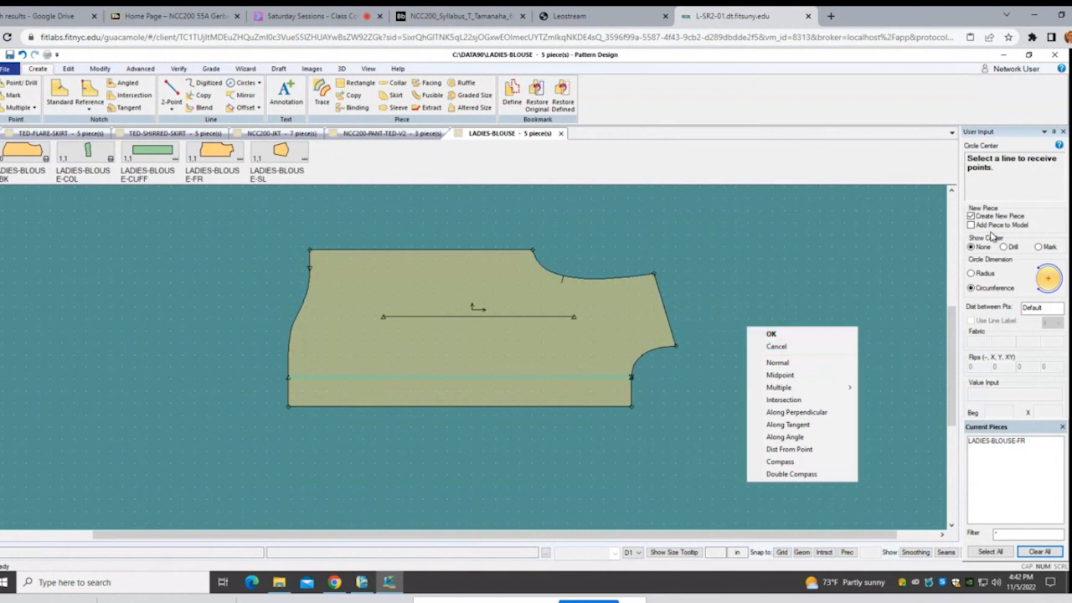
{"action": "left_click", "coordinate": [972, 216]}
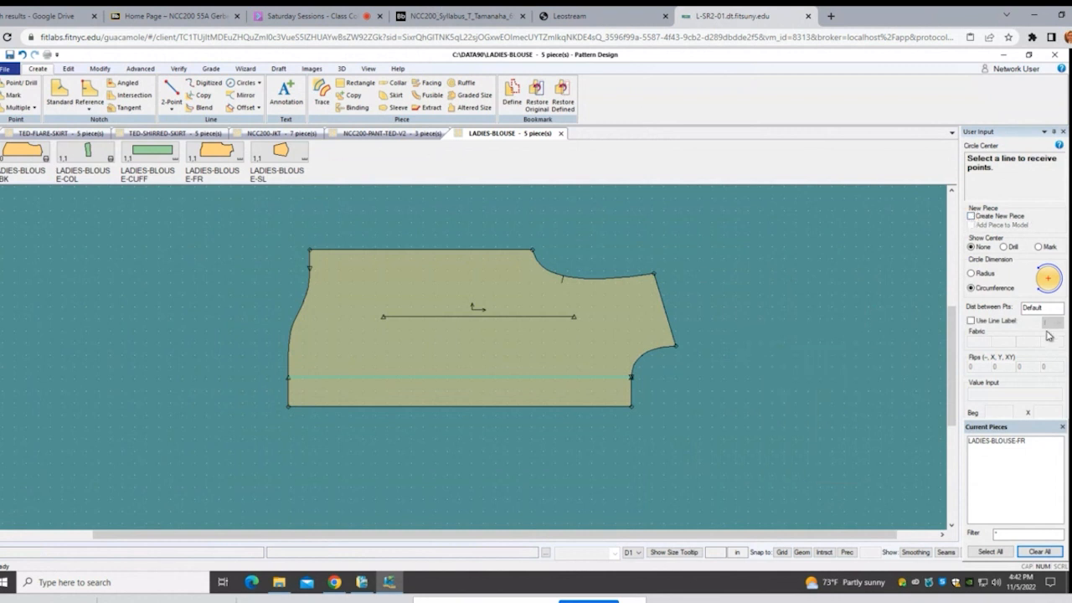
{"action": "left_click", "coordinate": [1038, 247]}
{"action": "left_click", "coordinate": [486, 331]}
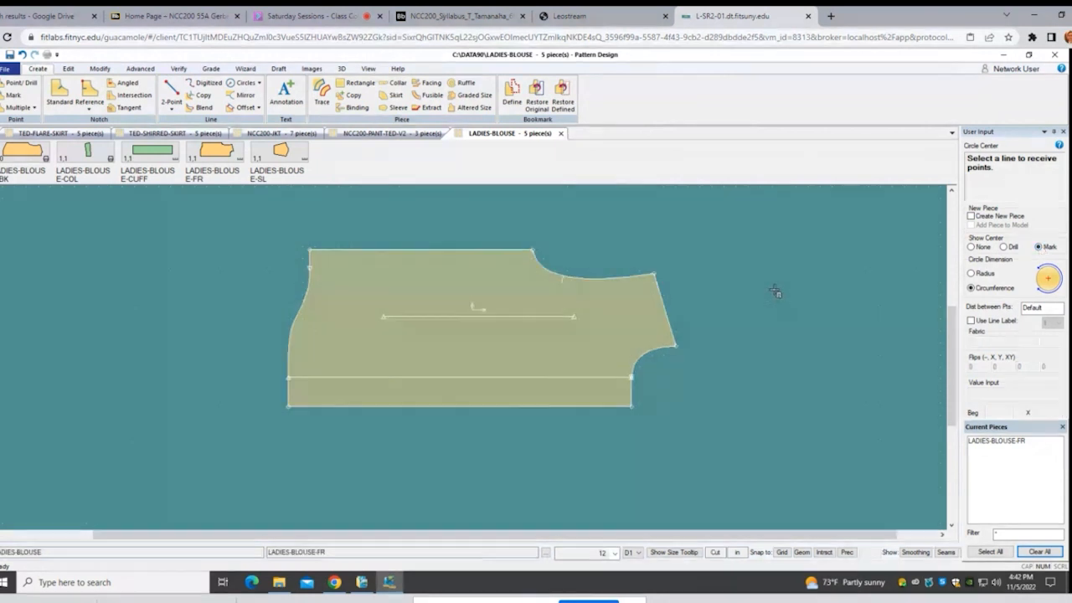
Step: Limit the centre-front line's point range to inside the neck and hem ends, with the circles dimensioned by radius
{"action": "left_click", "coordinate": [575, 378]}
{"action": "left_click_drag", "start_coordinate": [640, 364], "coordinate": [617, 372]}
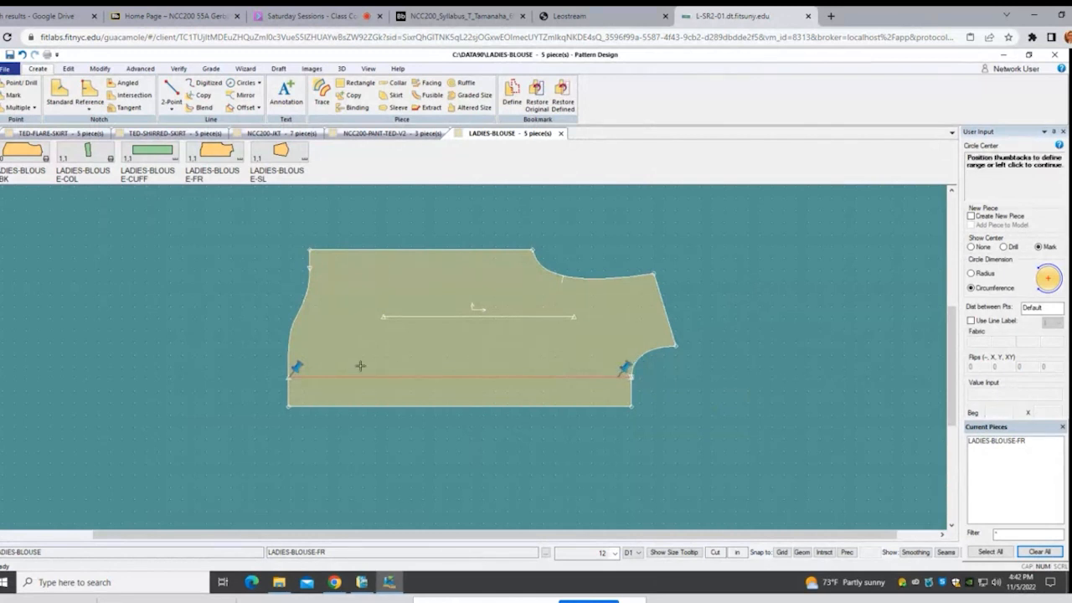
{"action": "left_click_drag", "start_coordinate": [296, 366], "coordinate": [366, 373]}
{"action": "right_click", "coordinate": [838, 298]}
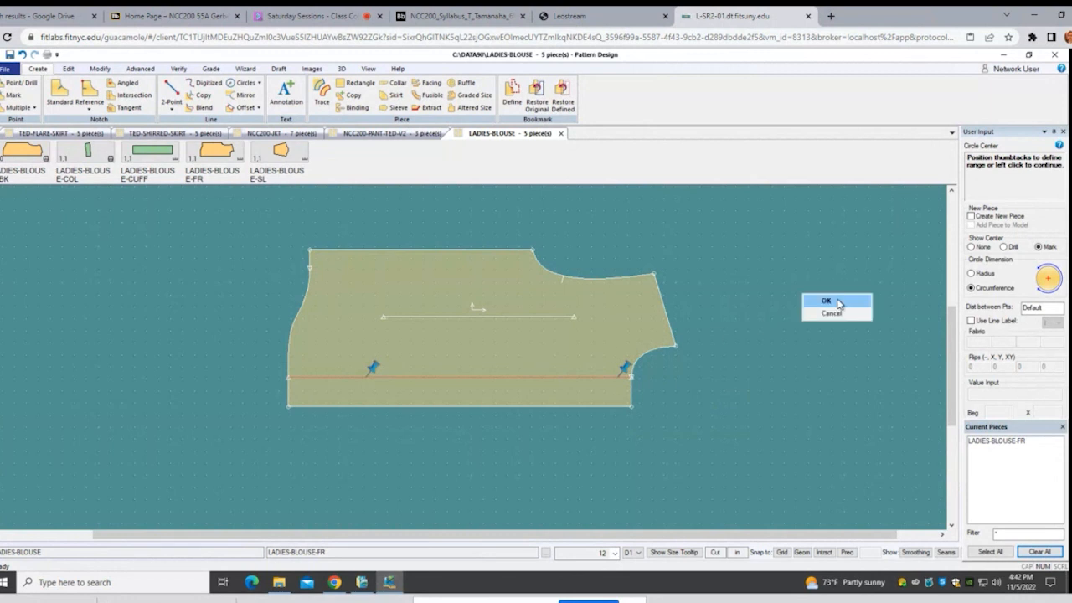
{"action": "left_click", "coordinate": [971, 274]}
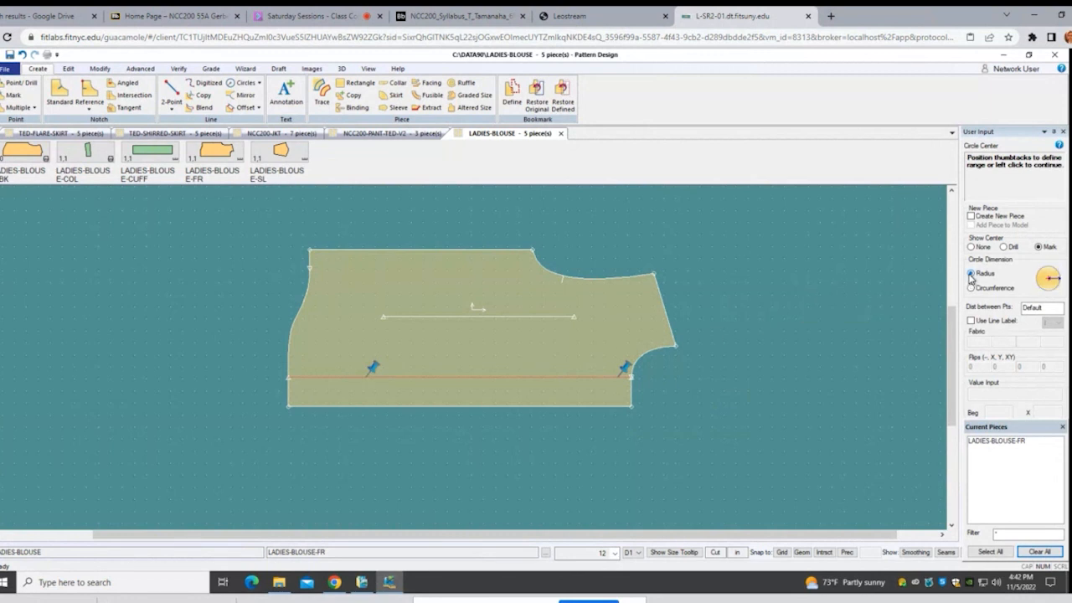
{"action": "right_click", "coordinate": [723, 362]}
{"action": "left_click", "coordinate": [712, 362]}
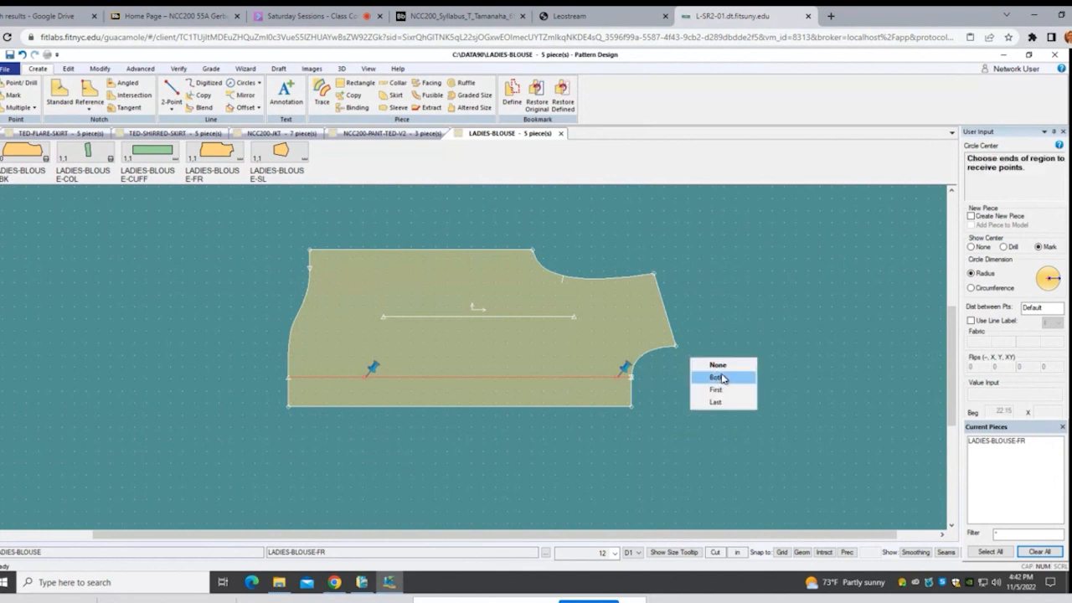
Step: Try to place circles by radius at 25 points between the range ends plus both end points of the centre-front line
{"action": "left_click", "coordinate": [722, 378]}
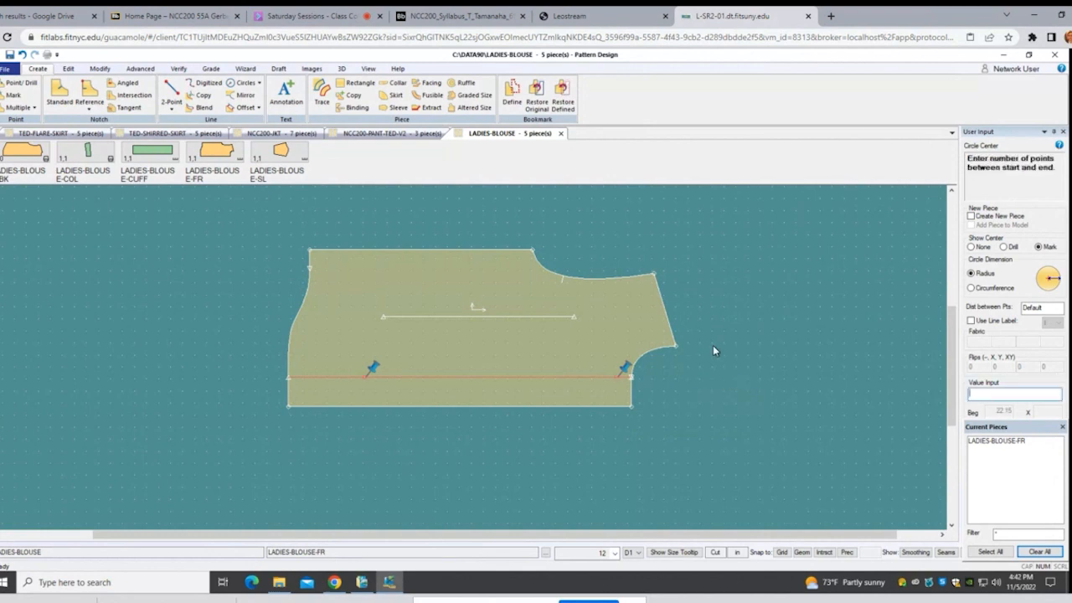
{"action": "type", "text": "25"}
{"action": "key", "text": "Return"}
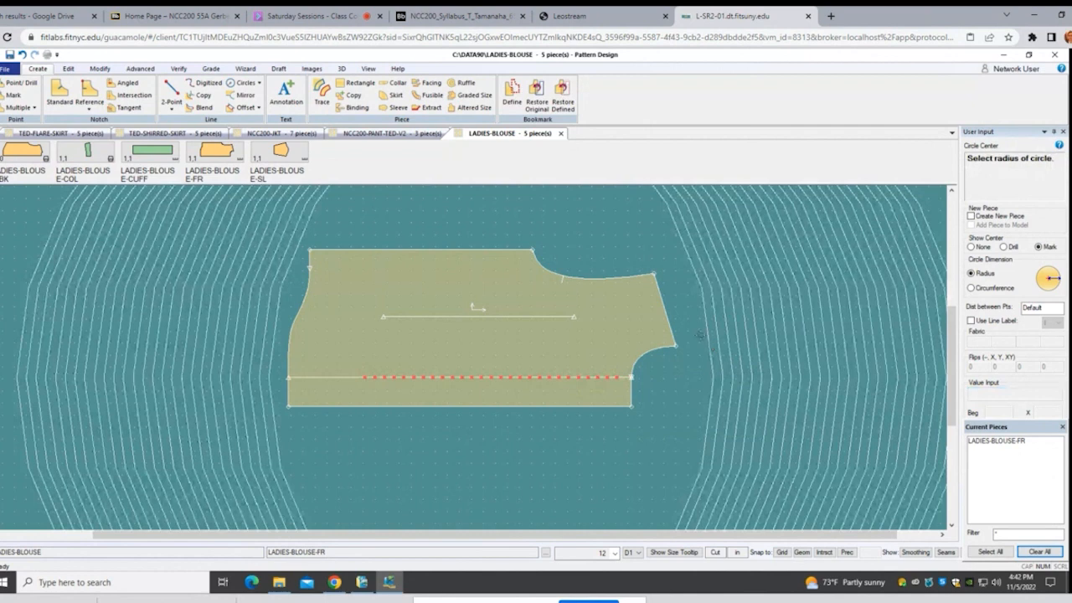
{"action": "left_click", "coordinate": [616, 308]}
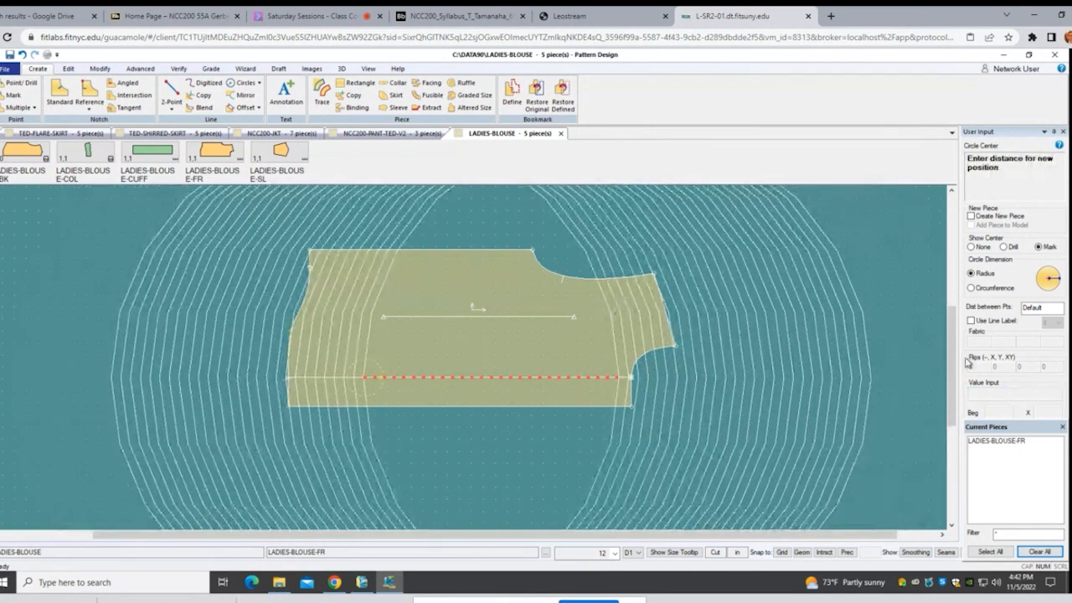
{"action": "right_click", "coordinate": [910, 278]}
{"action": "left_click", "coordinate": [904, 287]}
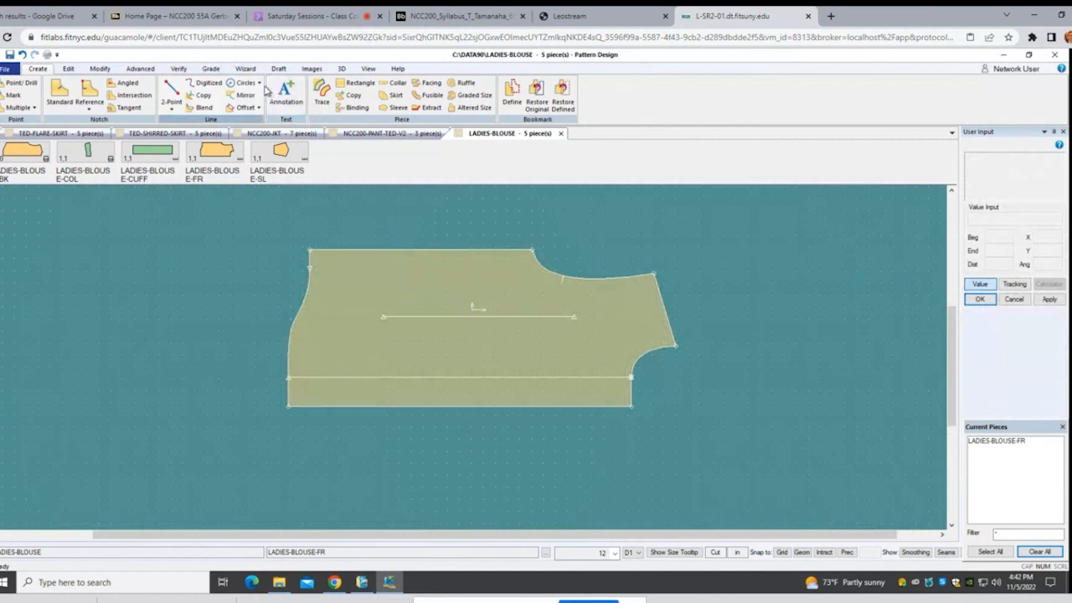
Step: Set up center-based circles proportionally on the centre-front line, with the range running from just inside the neck end to about 21.4 in from it
{"action": "left_click", "coordinate": [259, 82]}
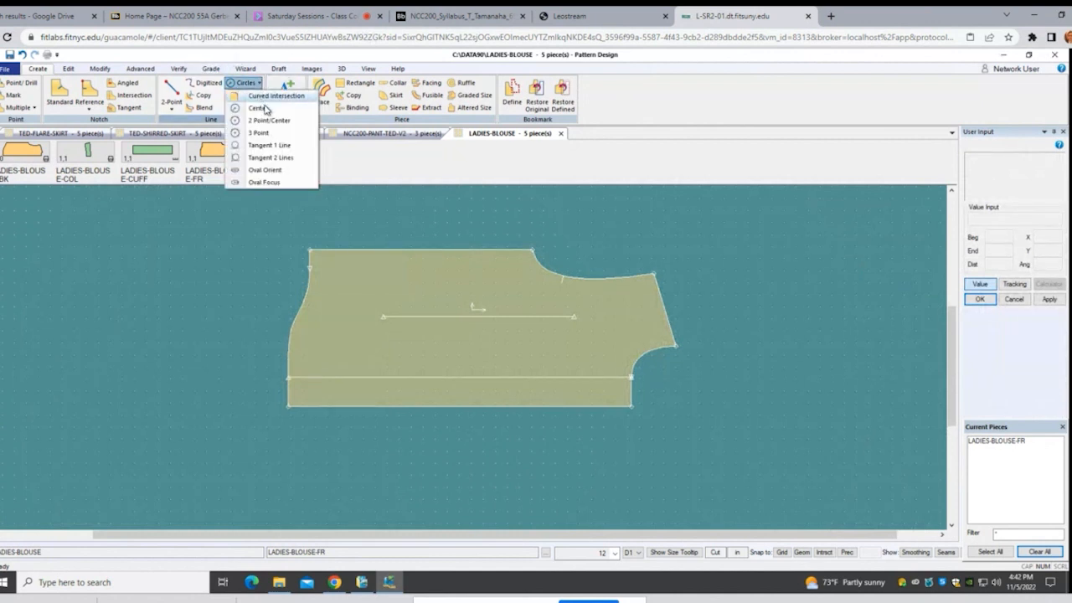
{"action": "left_click", "coordinate": [266, 95]}
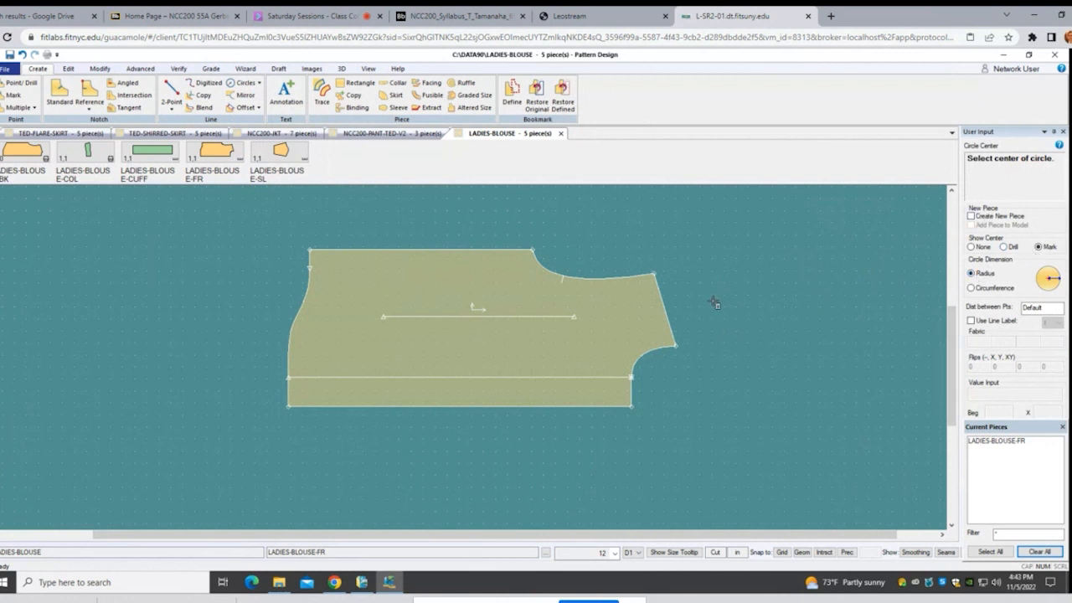
{"action": "right_click", "coordinate": [755, 345]}
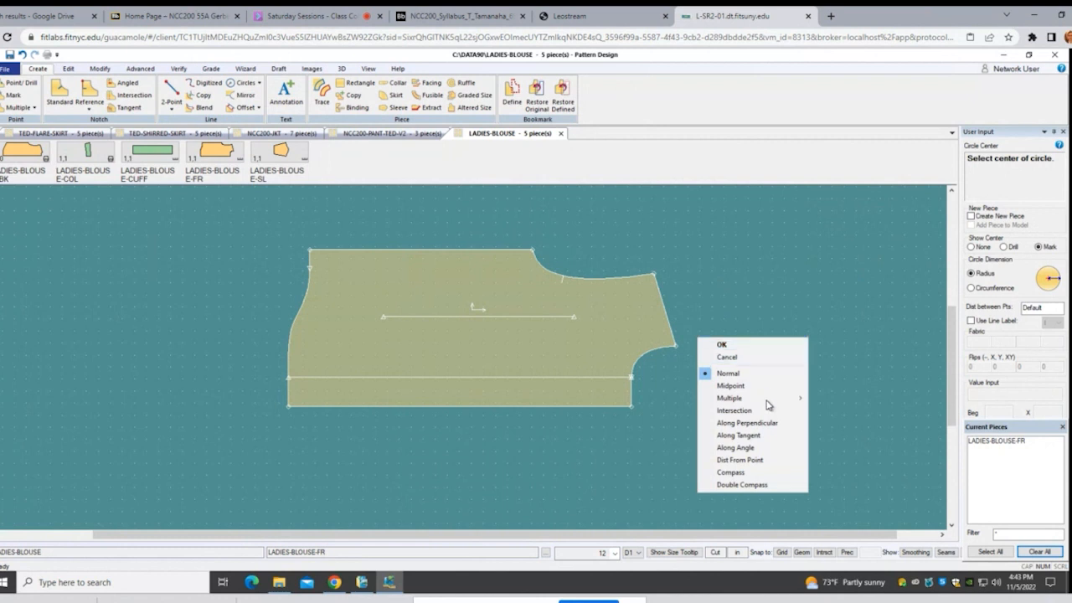
{"action": "mouse_move", "coordinate": [773, 407]}
{"action": "left_click", "coordinate": [847, 424]}
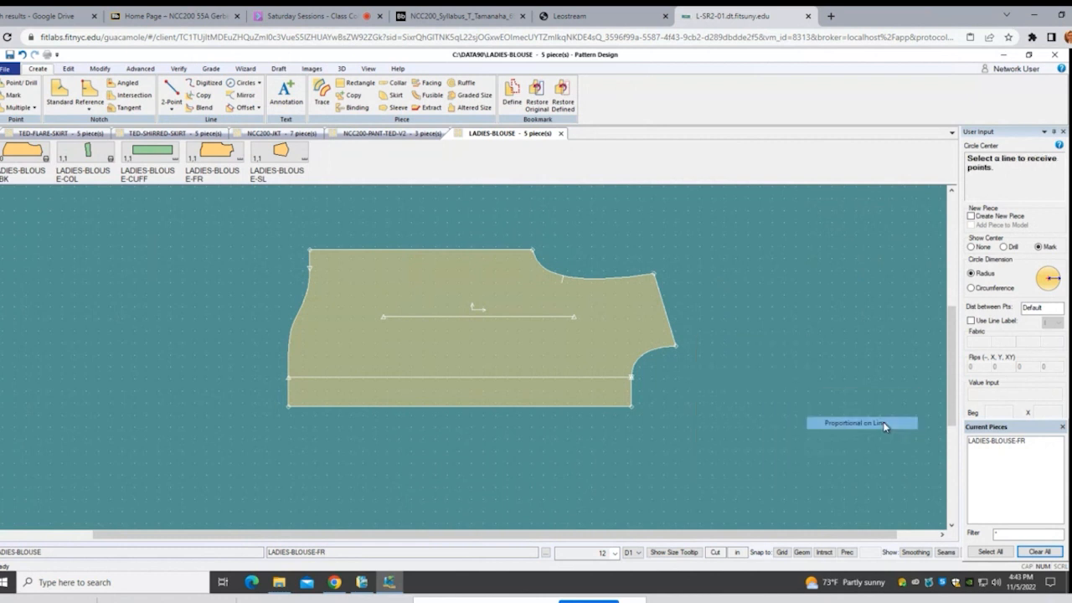
{"action": "left_click", "coordinate": [540, 376]}
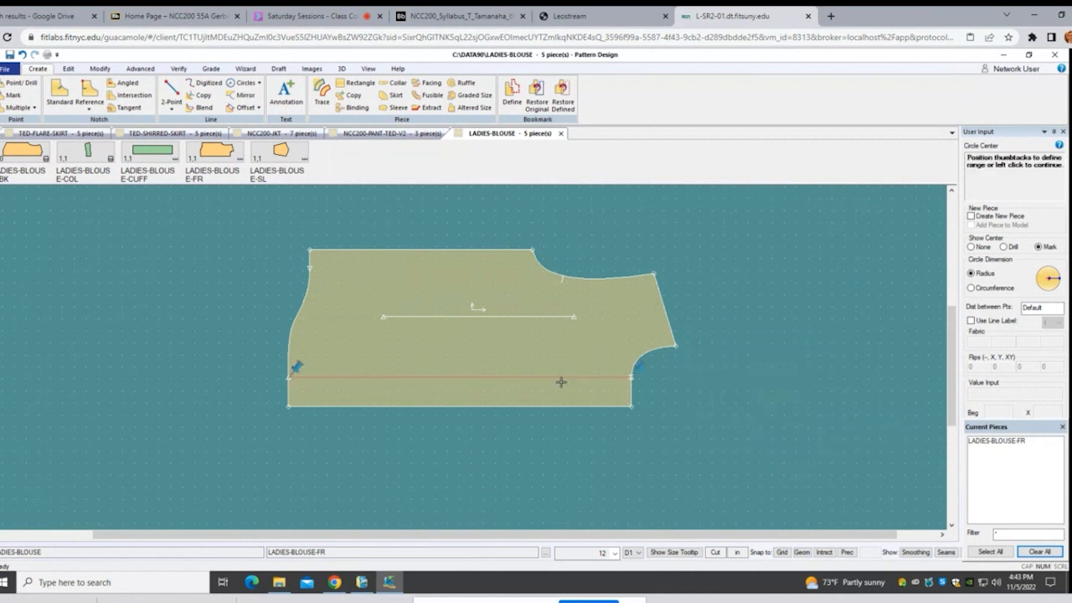
{"action": "left_click", "coordinate": [643, 363]}
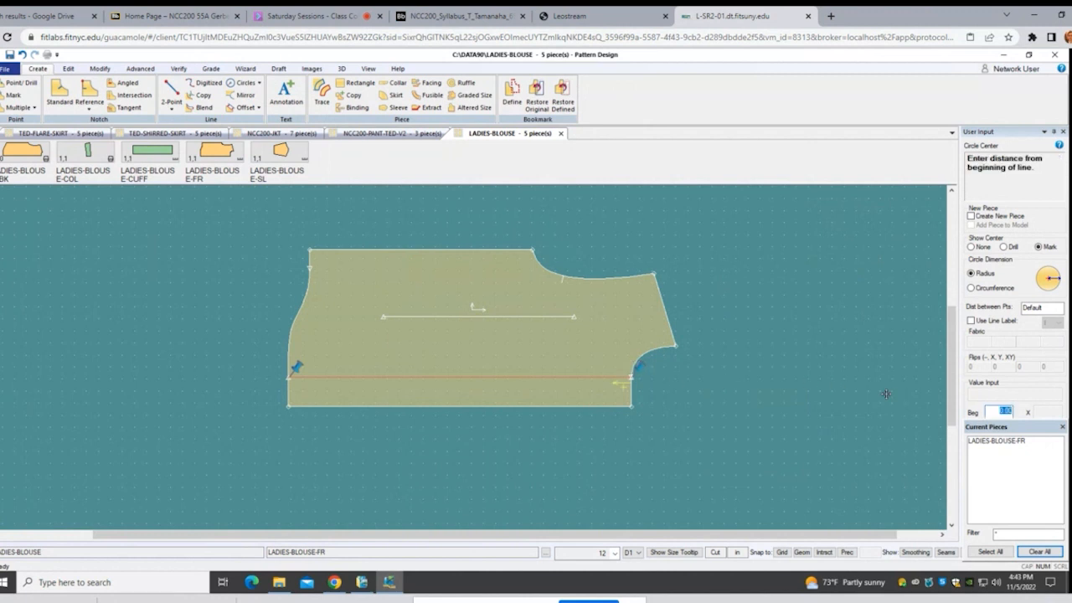
{"action": "key", "text": "Return"}
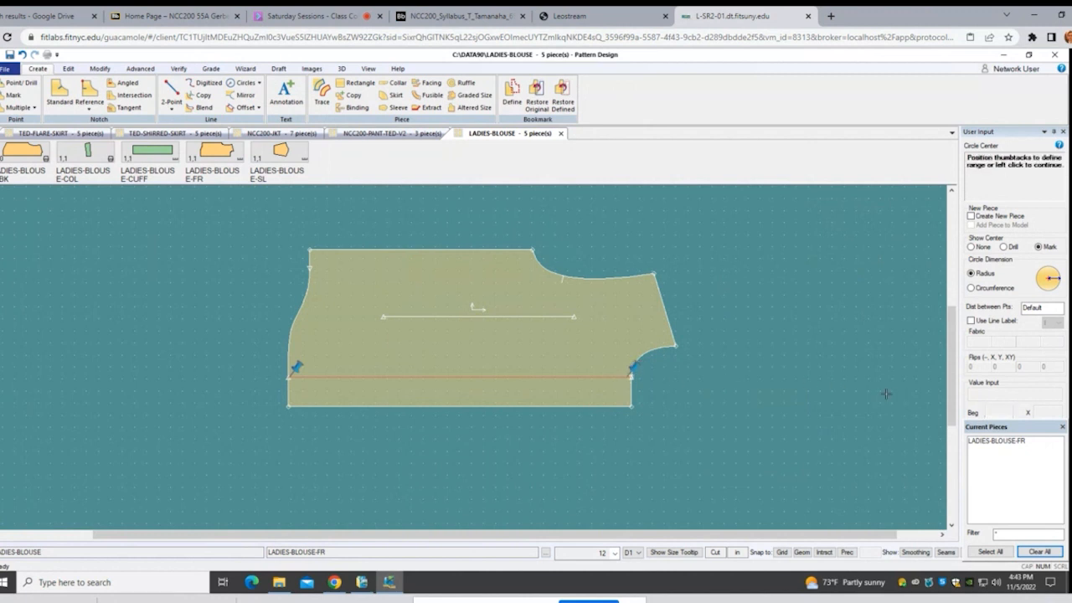
{"action": "left_click", "coordinate": [304, 362]}
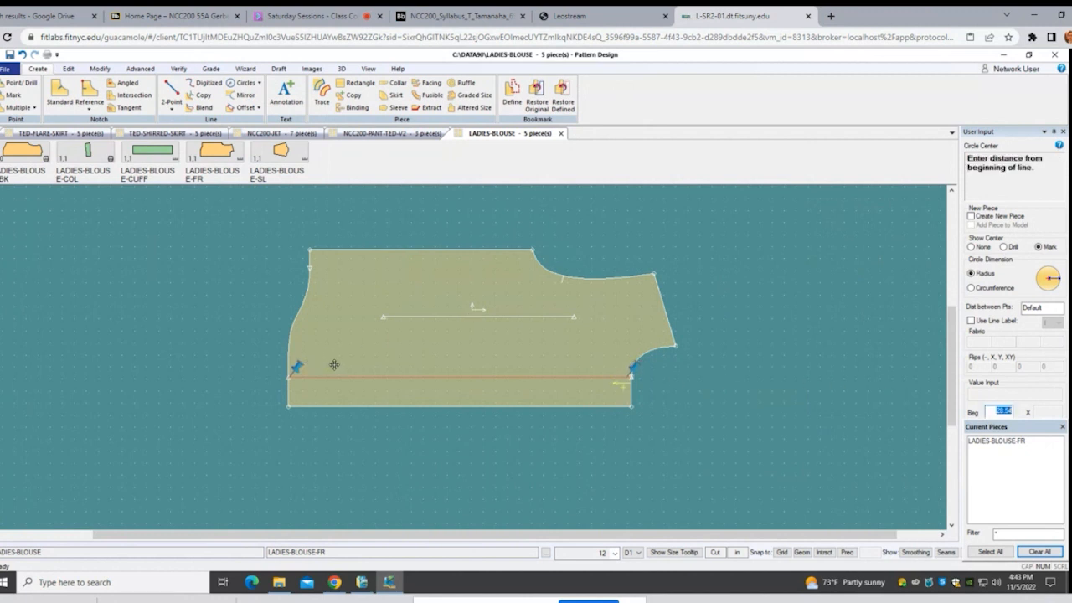
{"action": "left_click", "coordinate": [336, 365]}
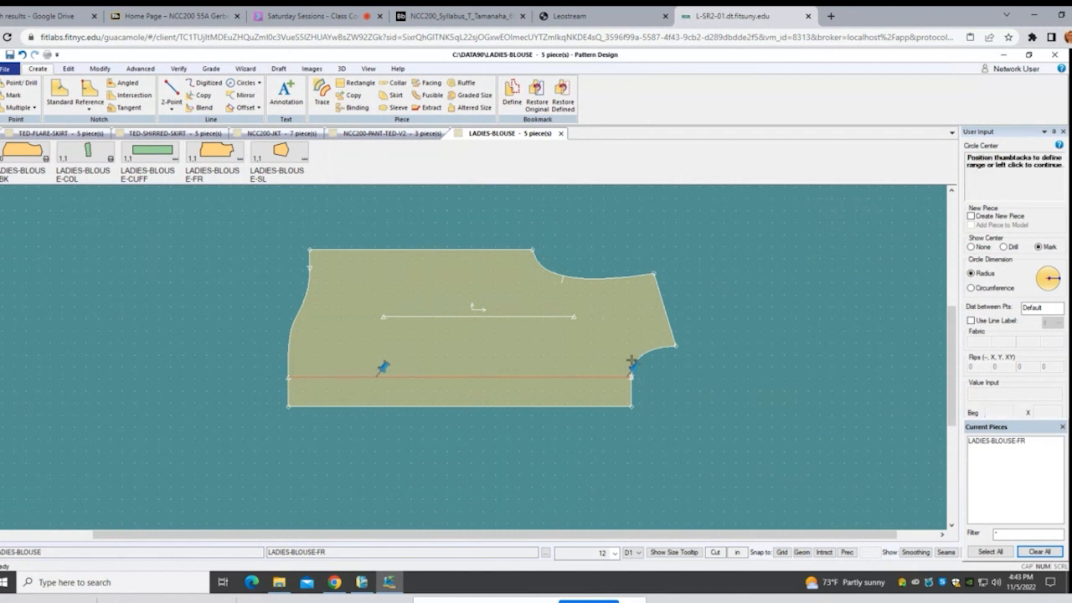
Step: Create small circles at 4 points between the range ends plus both end points of the centre-front line
{"action": "right_click", "coordinate": [742, 318]}
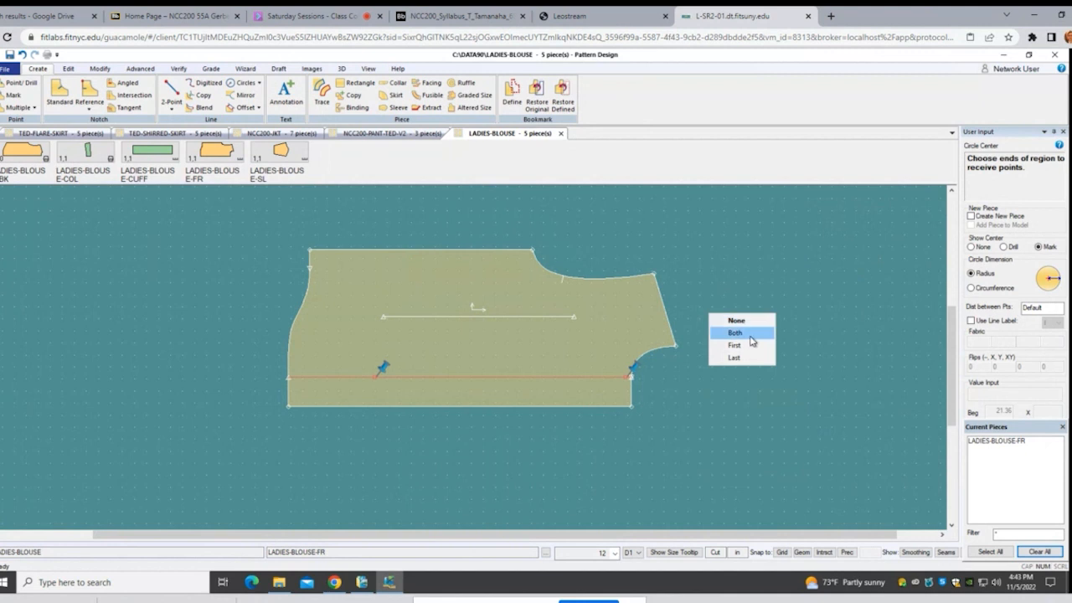
{"action": "left_click", "coordinate": [751, 333]}
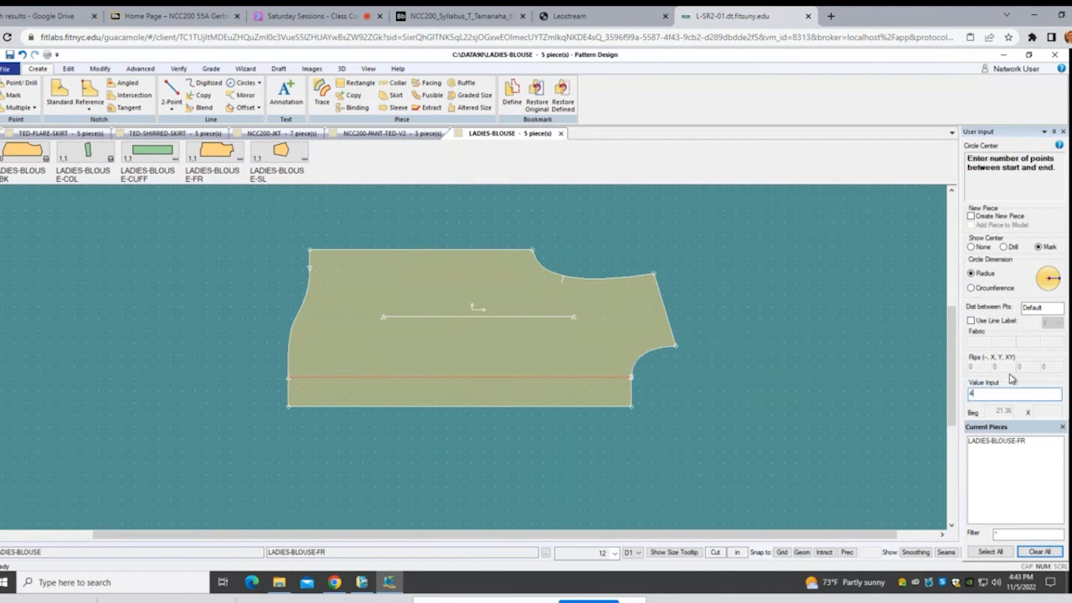
{"action": "type", "text": "4"}
{"action": "key", "text": "Return"}
{"action": "left_click", "coordinate": [810, 312]}
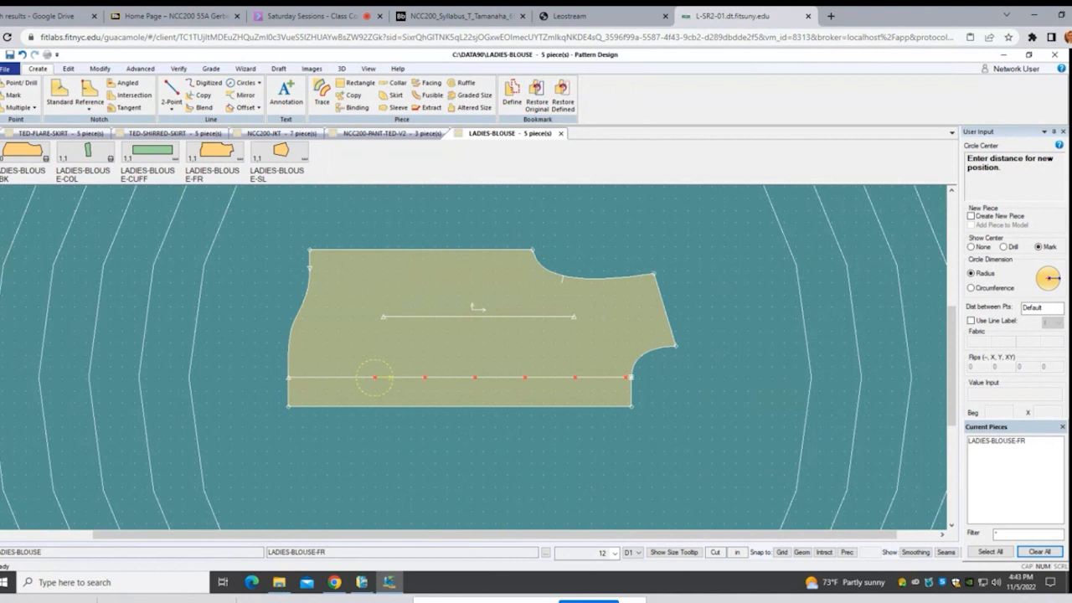
{"action": "key", "text": "Return"}
{"action": "right_click", "coordinate": [753, 330]}
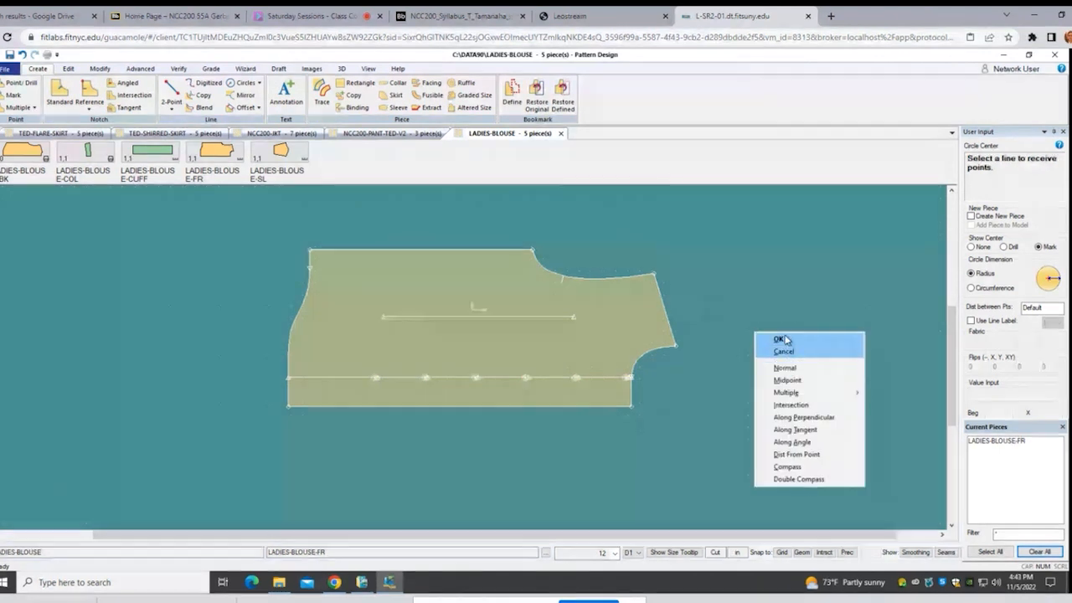
{"action": "left_click", "coordinate": [781, 339]}
{"action": "scroll", "coordinate": [443, 395], "scroll_direction": "up", "scroll_amount": 1}
{"action": "scroll", "coordinate": [497, 395], "scroll_direction": "up", "scroll_amount": 1}
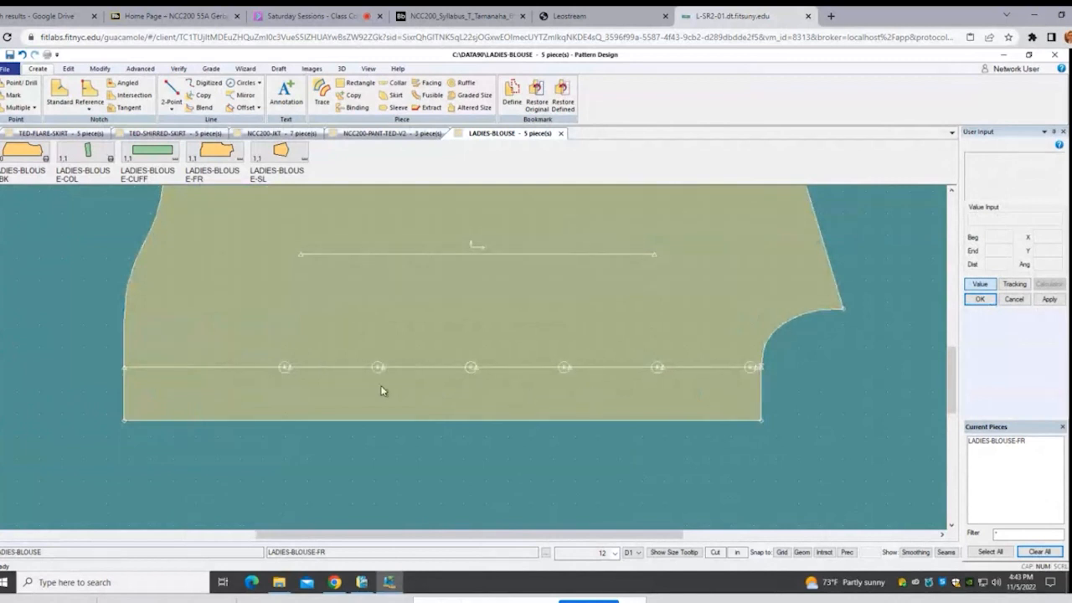
{"action": "scroll", "coordinate": [421, 409], "scroll_direction": "down", "scroll_amount": 2}
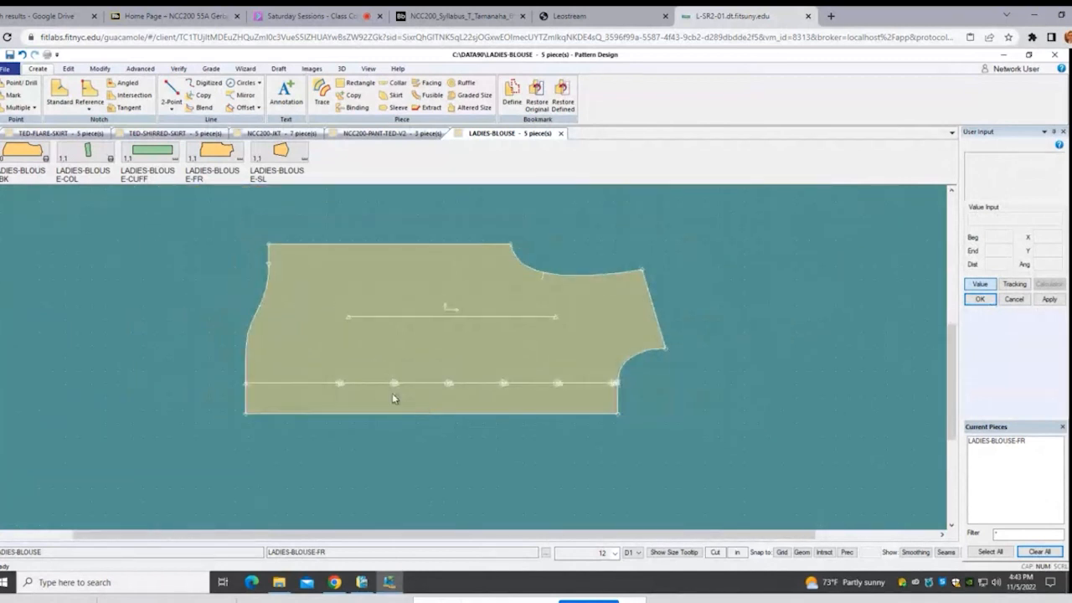
Step: Copy the front piece with its button circles, place the copy below the original and accept the suggested piece name
{"action": "left_click_drag", "start_coordinate": [491, 324], "coordinate": [475, 311]}
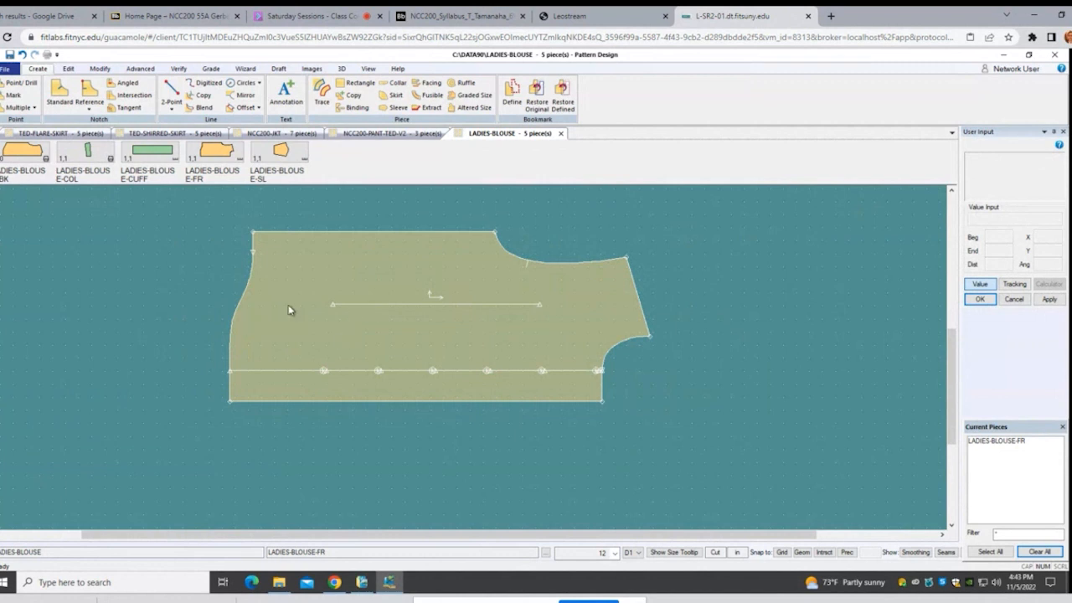
{"action": "left_click_drag", "start_coordinate": [562, 293], "coordinate": [633, 276]}
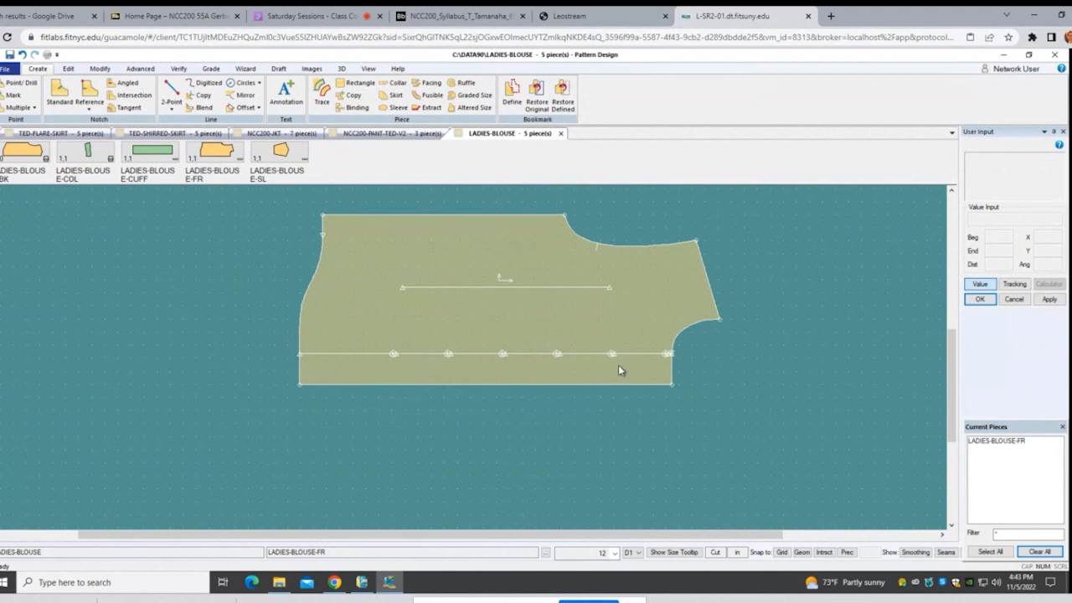
{"action": "left_click", "coordinate": [351, 98]}
{"action": "left_click", "coordinate": [417, 259]}
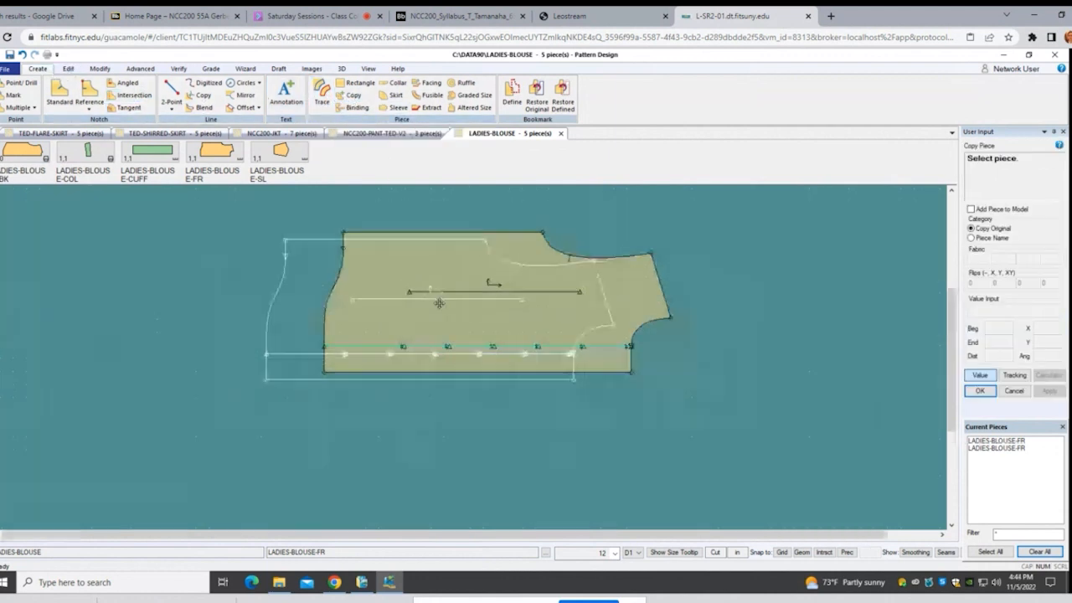
{"action": "scroll", "coordinate": [438, 303], "scroll_direction": "down", "scroll_amount": 1}
{"action": "left_click", "coordinate": [473, 443]}
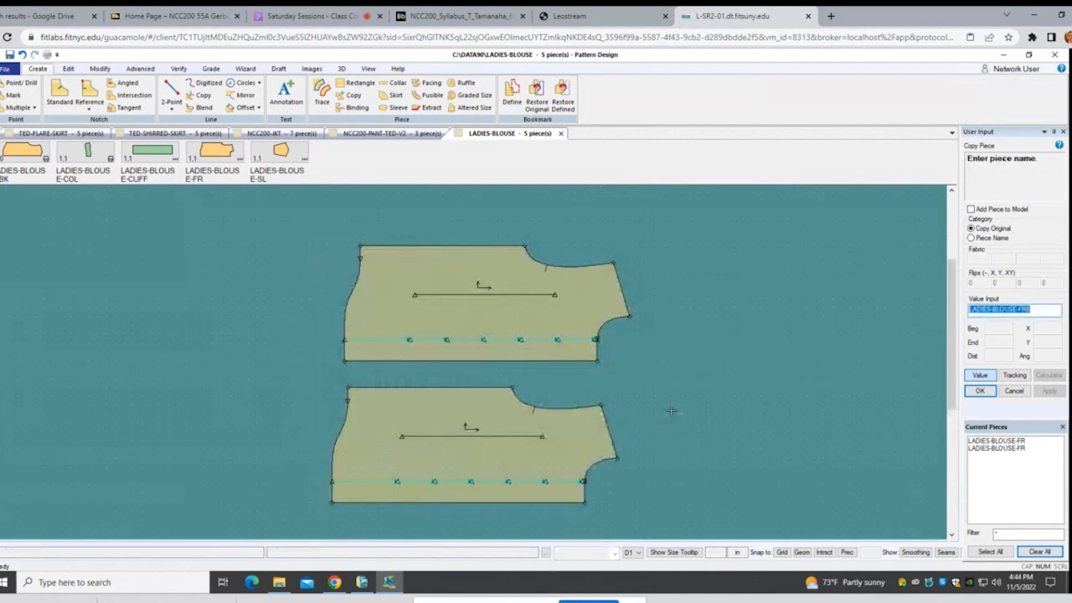
{"action": "right_click", "coordinate": [672, 411]}
{"action": "left_click", "coordinate": [674, 410]}
{"action": "right_click", "coordinate": [643, 407]}
{"action": "left_click", "coordinate": [643, 408]}
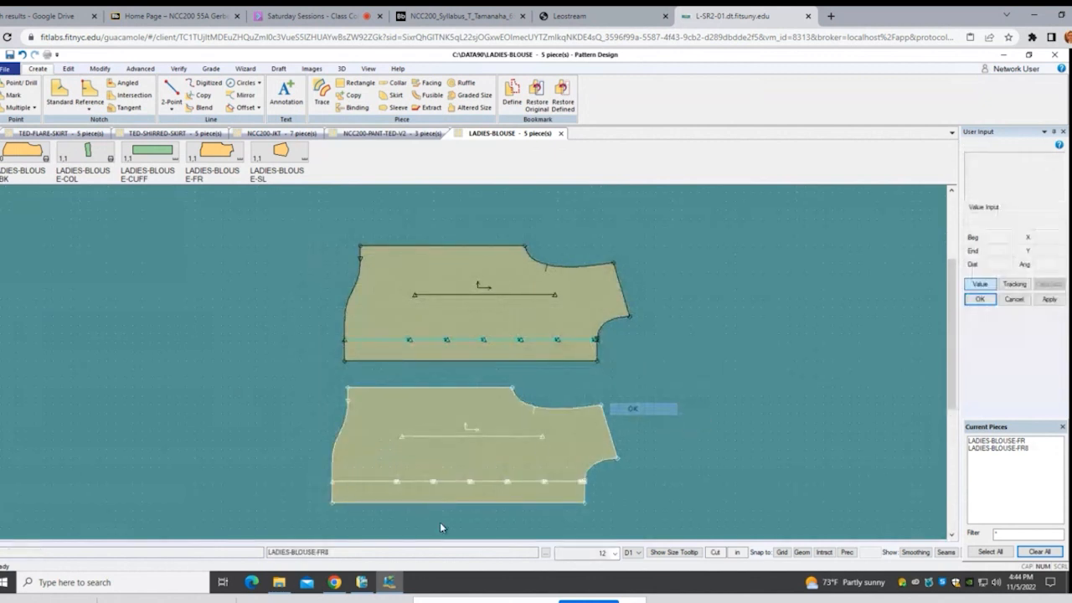
Step: Offset the hem line of the lower front copy inward by 3 in to shorten the piece
{"action": "scroll", "coordinate": [440, 519], "scroll_direction": "up", "scroll_amount": 1}
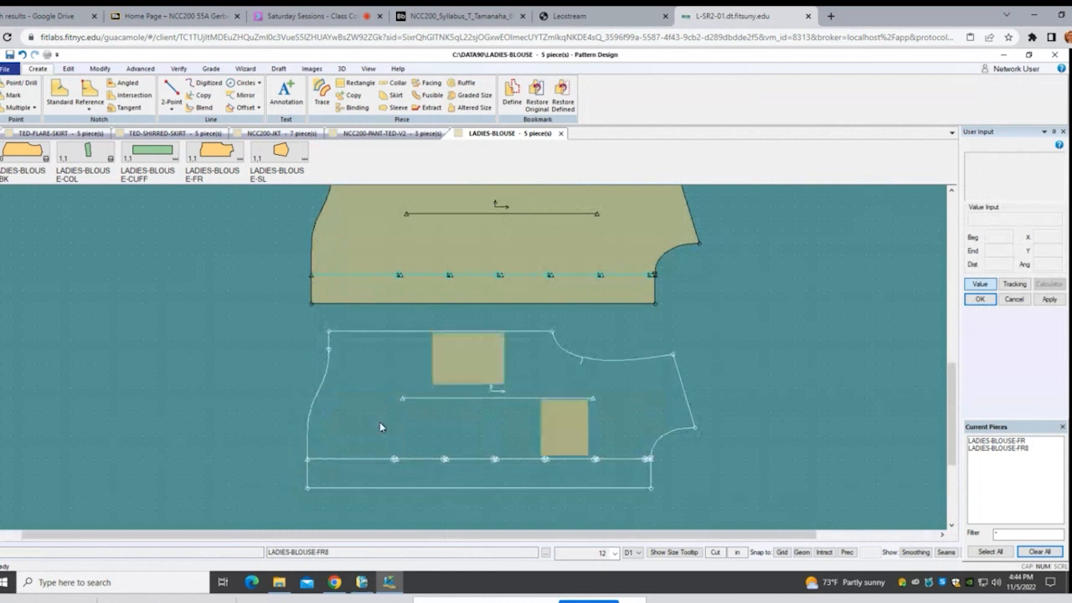
{"action": "left_click", "coordinate": [99, 69]}
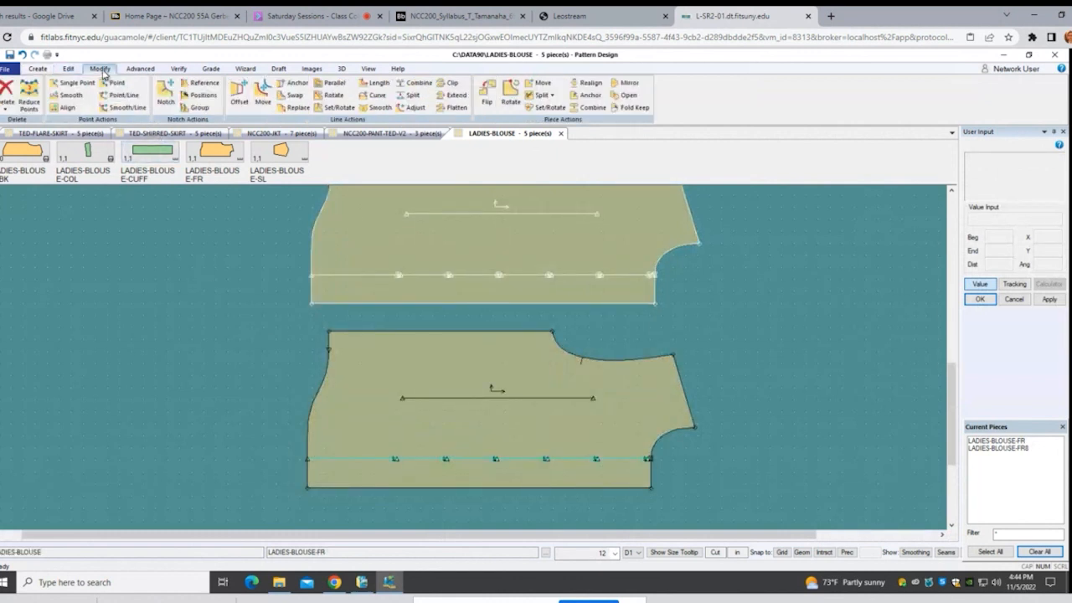
{"action": "left_click", "coordinate": [258, 97]}
{"action": "left_click", "coordinate": [316, 414]}
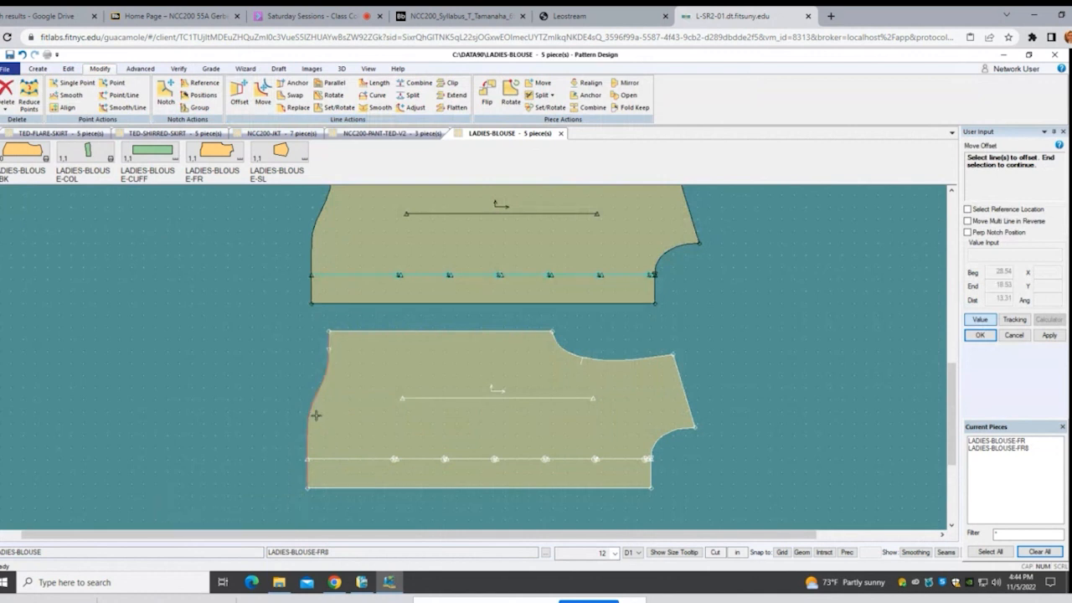
{"action": "right_click", "coordinate": [316, 414]}
{"action": "left_click", "coordinate": [322, 415]}
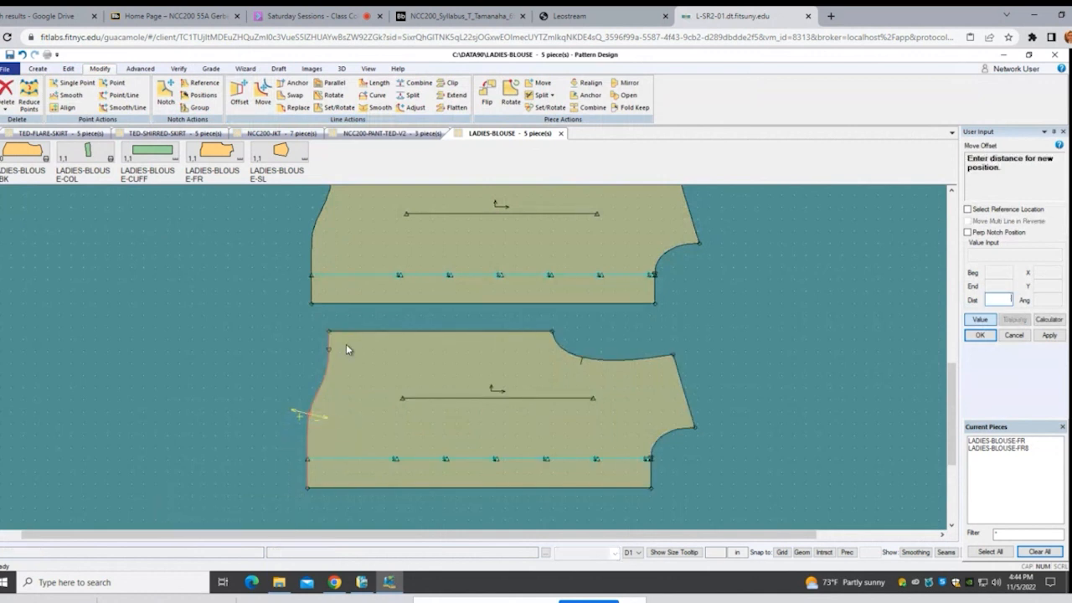
{"action": "type", "text": "3"}
{"action": "key", "text": "Return"}
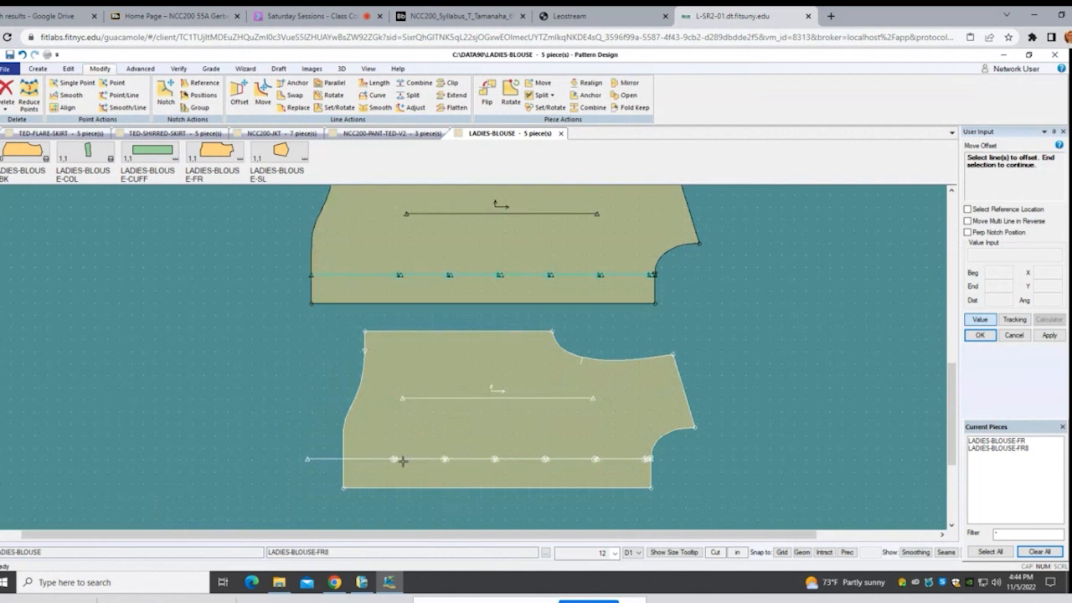
{"action": "right_click", "coordinate": [310, 386]}
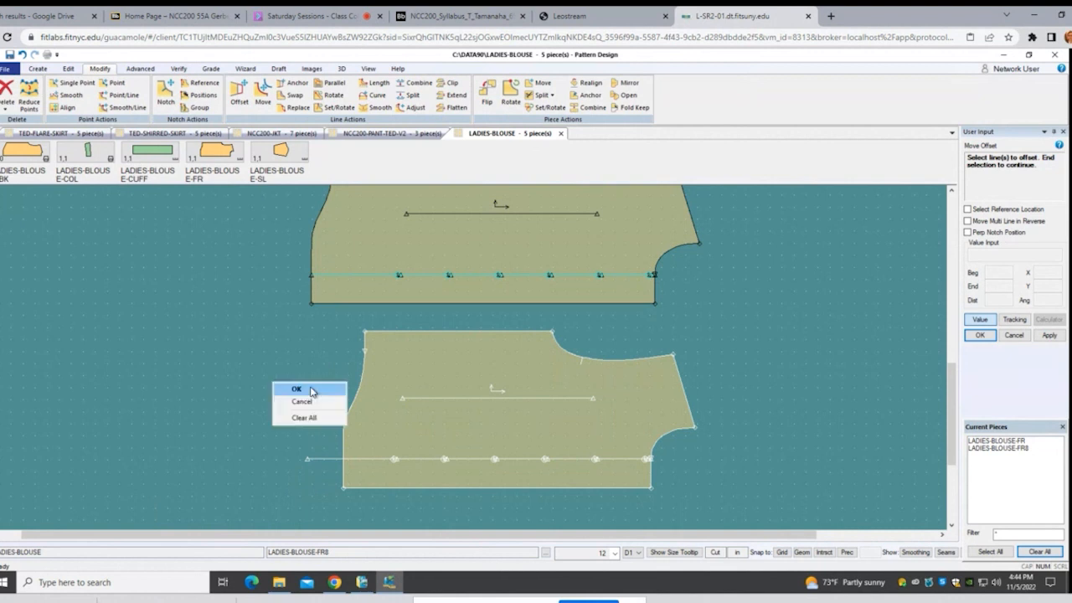
{"action": "left_click", "coordinate": [312, 388]}
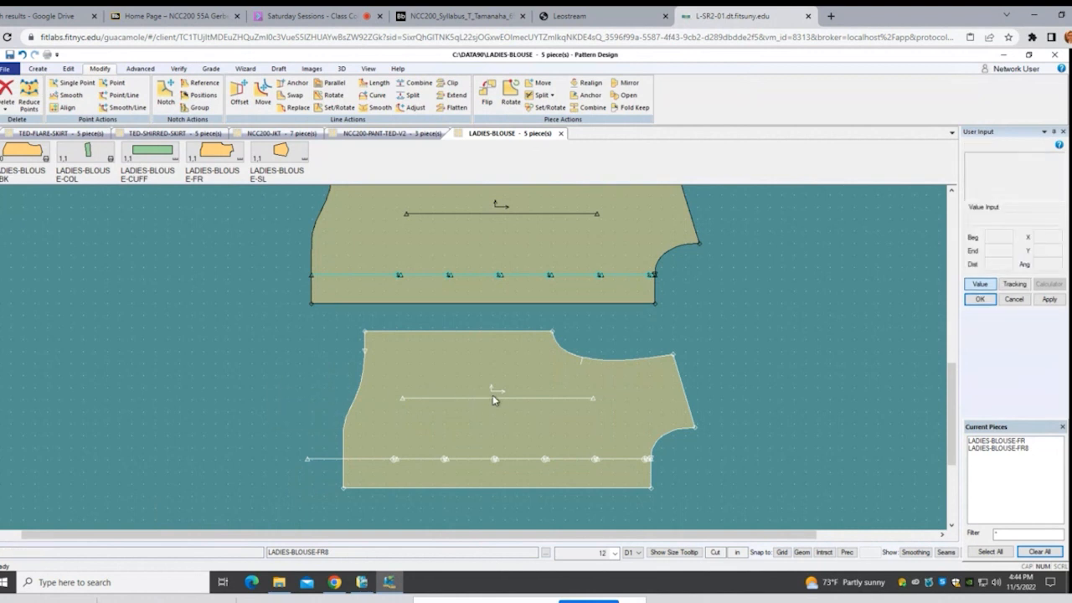
Step: Reposition the original front and its shortened copy one above the other, leaving free space beside them
{"action": "left_click", "coordinate": [520, 268]}
{"action": "left_click", "coordinate": [463, 263]}
{"action": "left_click", "coordinate": [529, 406]}
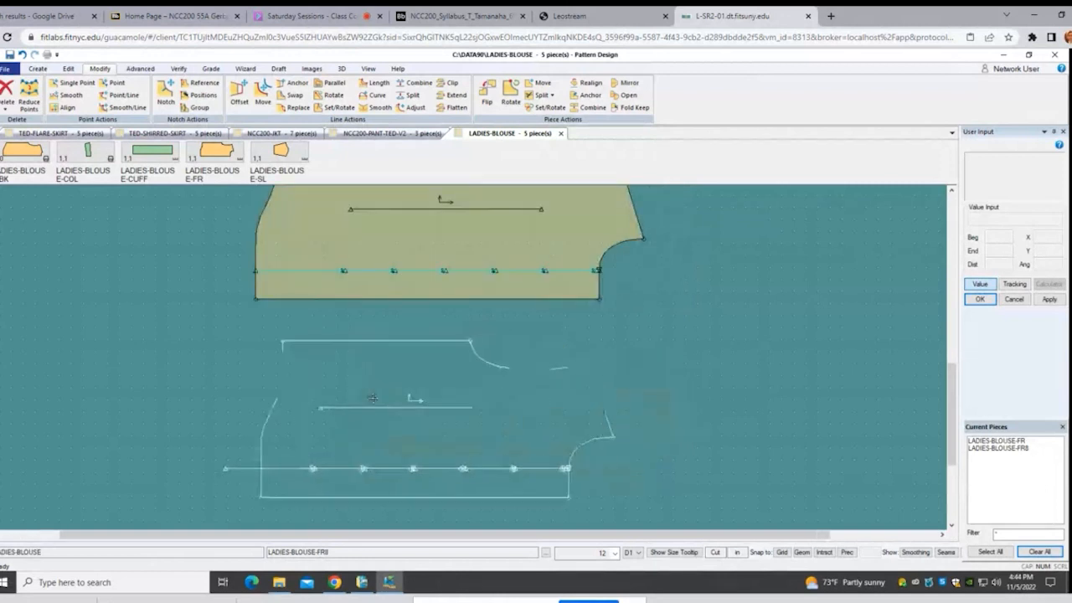
{"action": "left_click", "coordinate": [309, 411]}
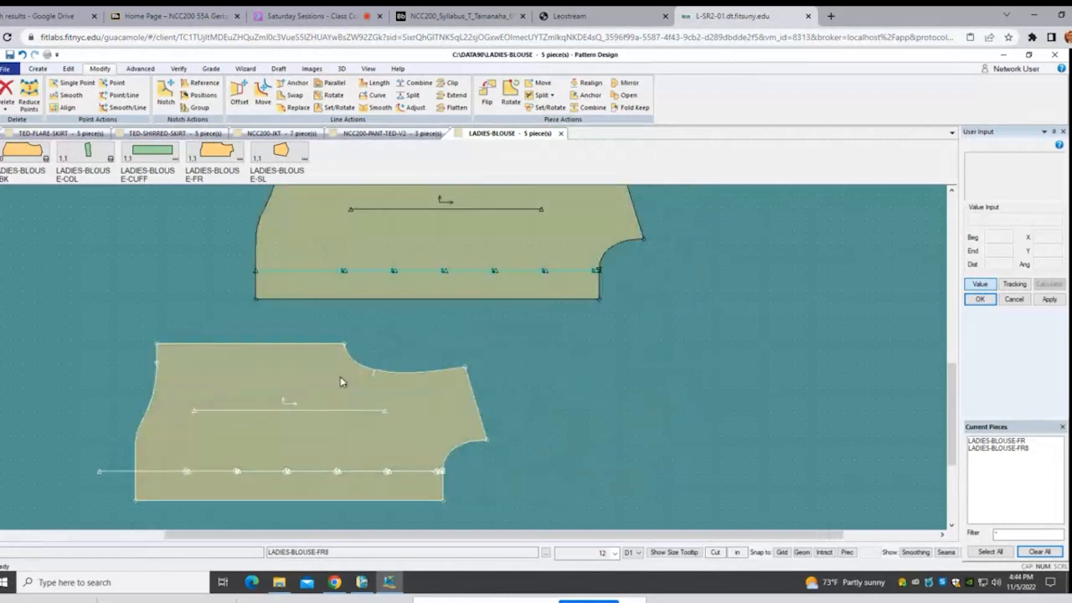
{"action": "left_click", "coordinate": [405, 239]}
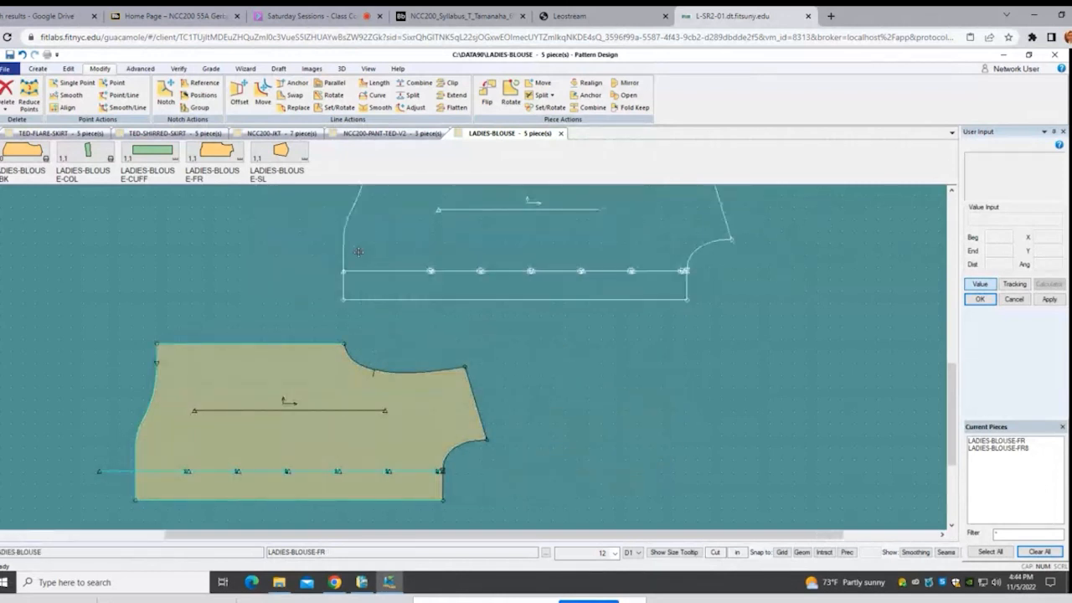
{"action": "left_click", "coordinate": [223, 237]}
Step: Make another copy of the original front, place it beside the original and accept the suggested piece name
{"action": "left_click", "coordinate": [37, 69]}
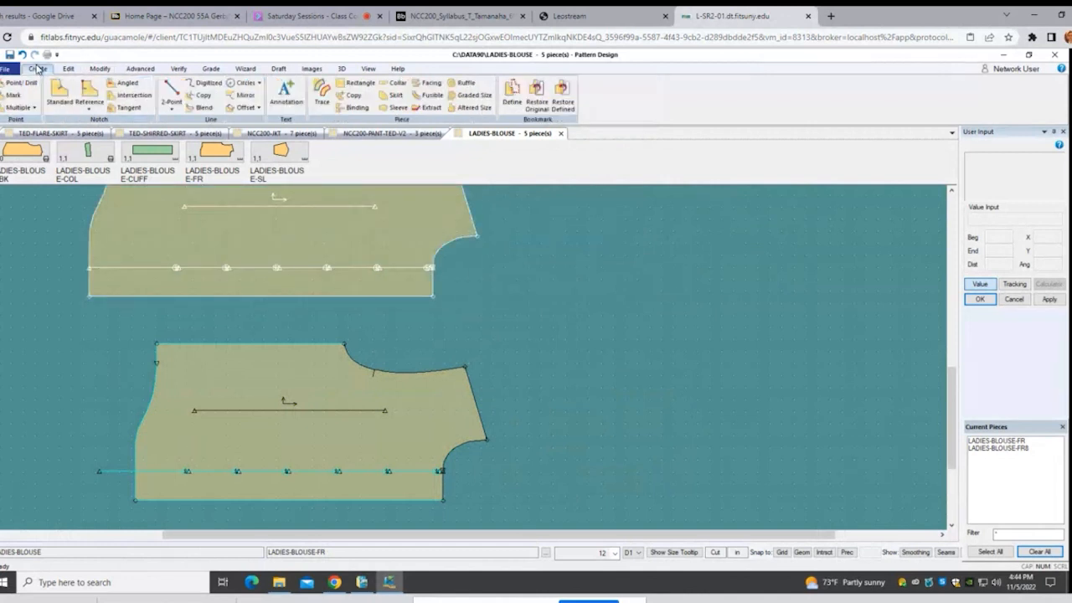
{"action": "left_click", "coordinate": [350, 95]}
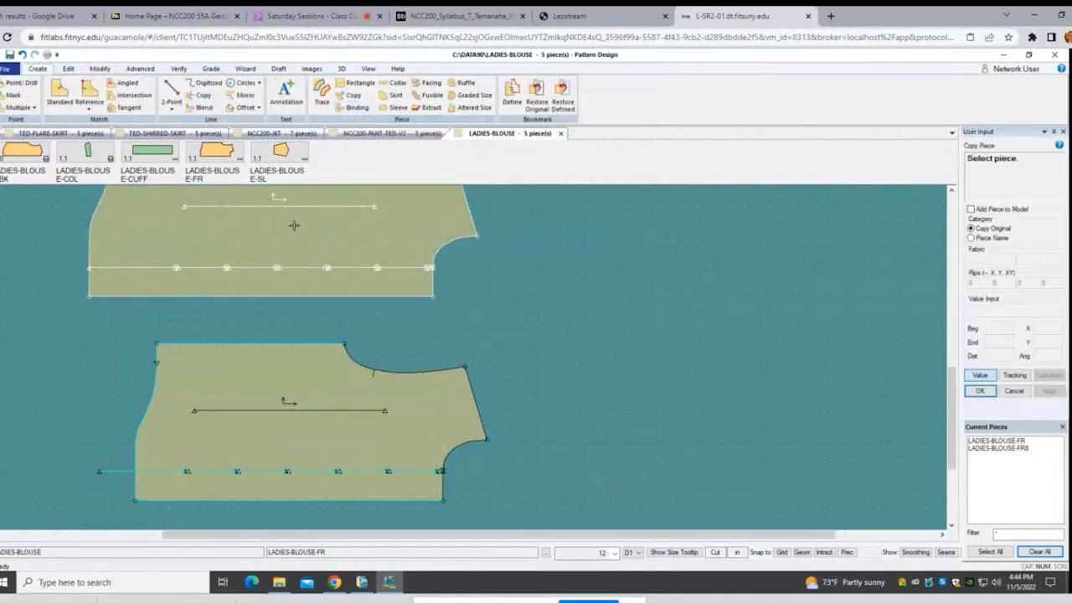
{"action": "left_click", "coordinate": [294, 222]}
{"action": "left_click", "coordinate": [740, 272]}
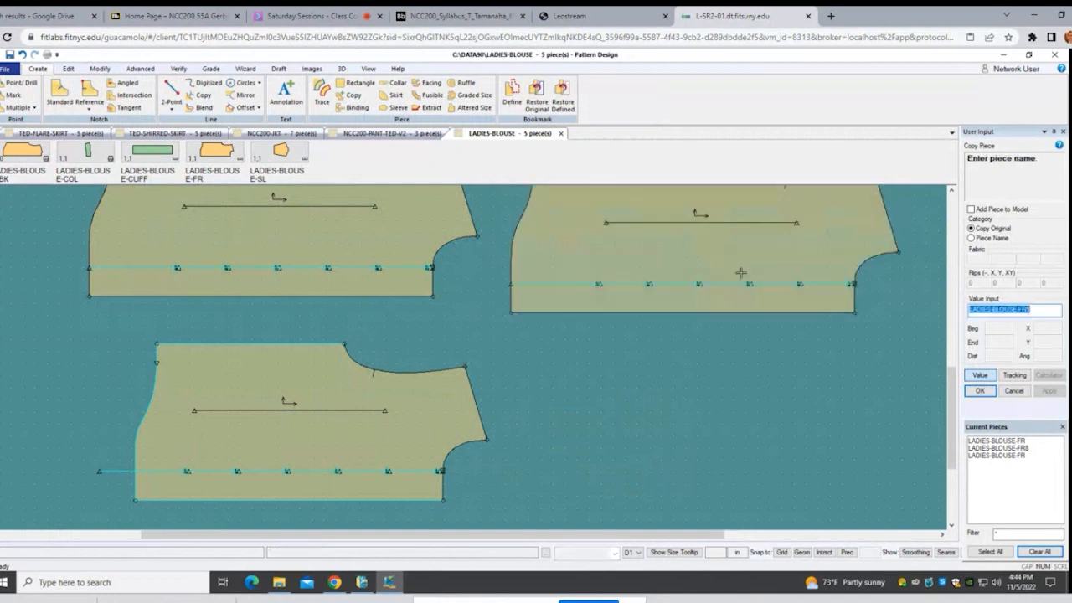
{"action": "right_click", "coordinate": [886, 287]}
{"action": "left_click", "coordinate": [886, 289]}
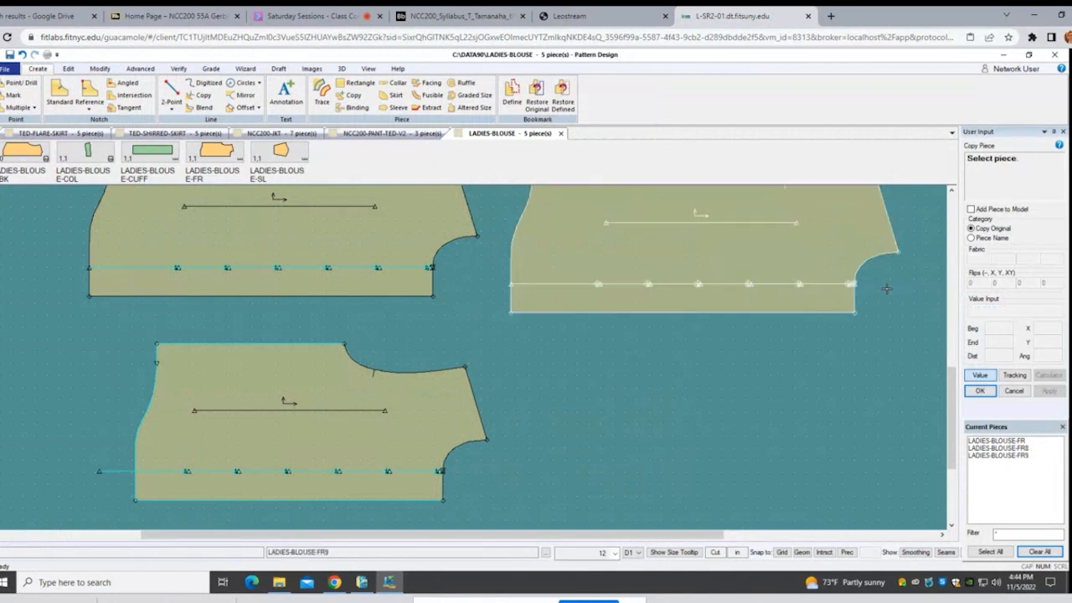
{"action": "right_click", "coordinate": [886, 288]}
{"action": "left_click", "coordinate": [888, 291]}
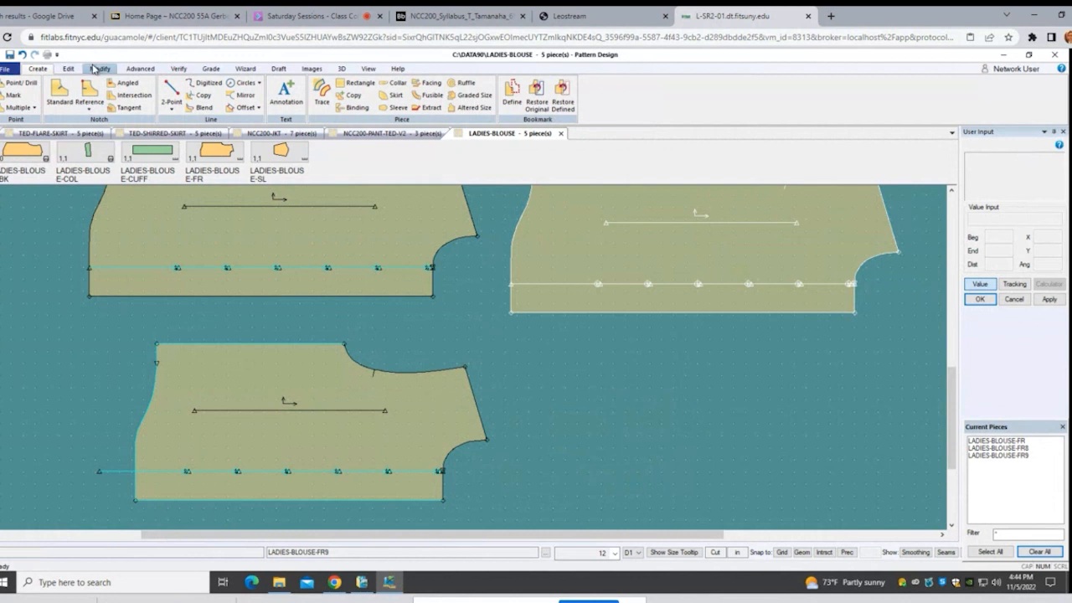
Step: Scale the front copy beside the original linearly by -3 in in the X direction
{"action": "left_click", "coordinate": [139, 68]}
{"action": "left_click", "coordinate": [107, 94]}
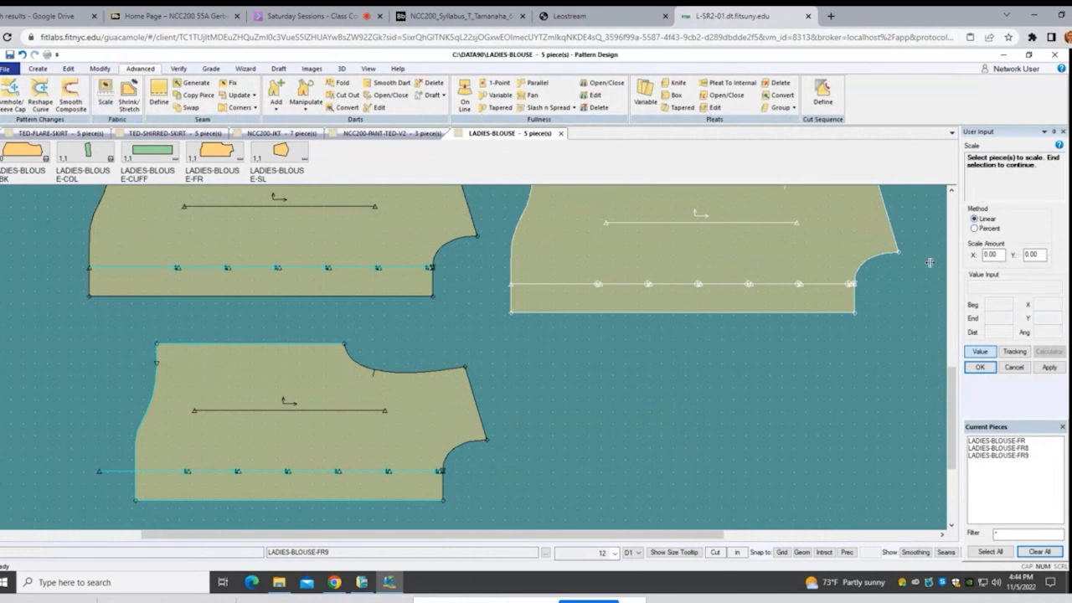
{"action": "left_click", "coordinate": [991, 255]}
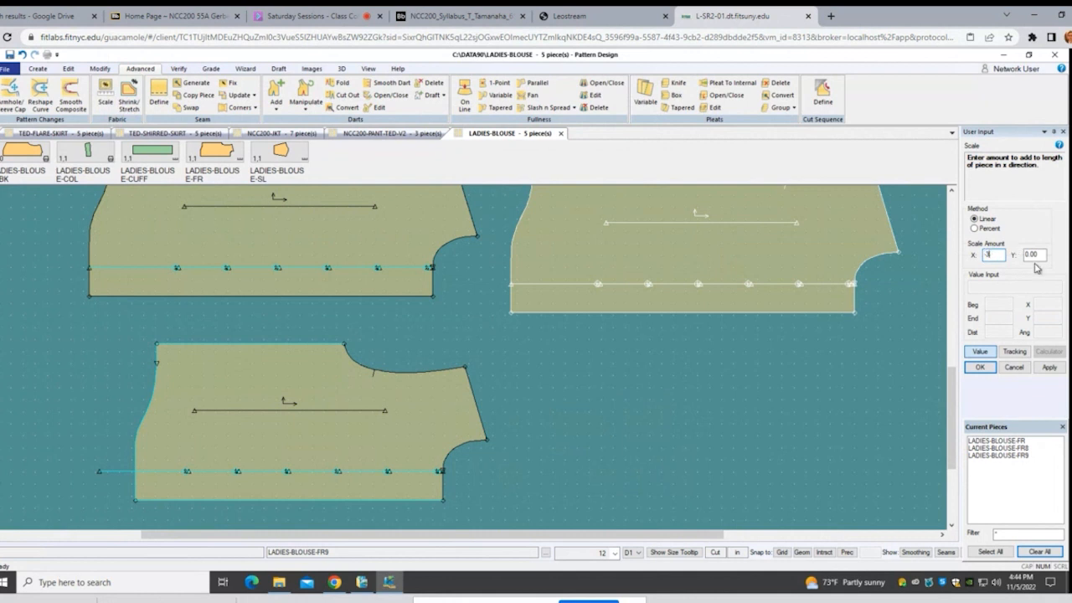
{"action": "left_click", "coordinate": [726, 255]}
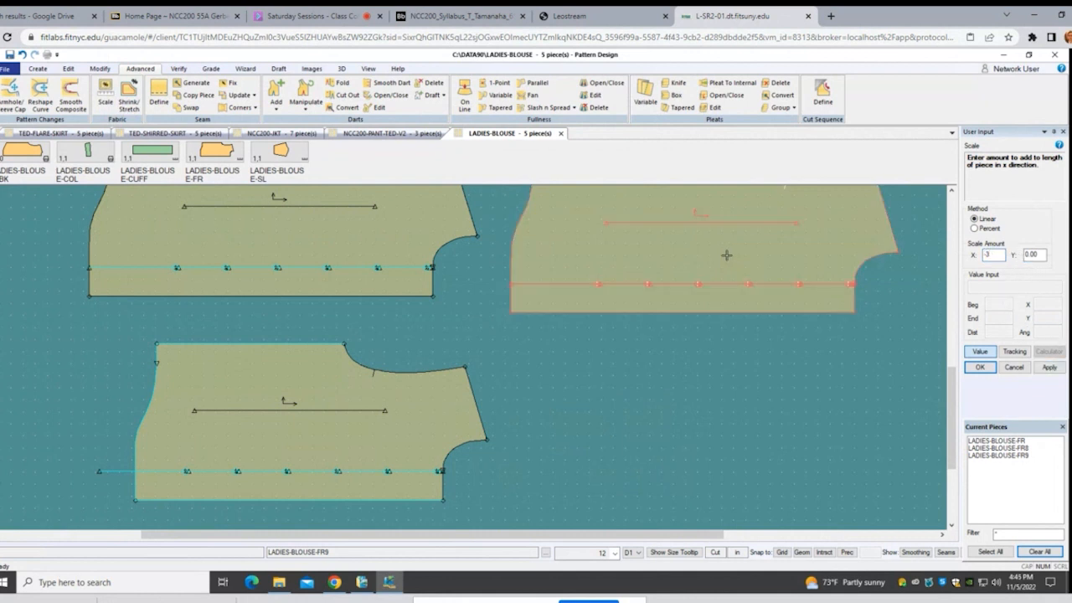
{"action": "right_click", "coordinate": [717, 259]}
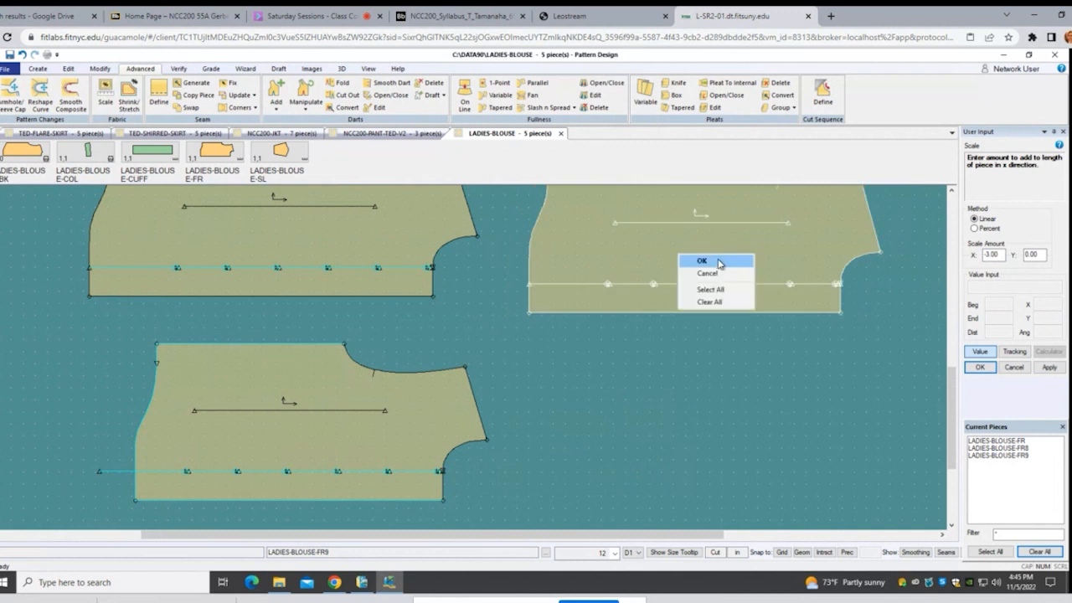
{"action": "left_click", "coordinate": [719, 260]}
Step: Try new positions for the scaled front copy and undo both moves
{"action": "left_click_drag", "start_coordinate": [718, 259], "coordinate": [709, 336]}
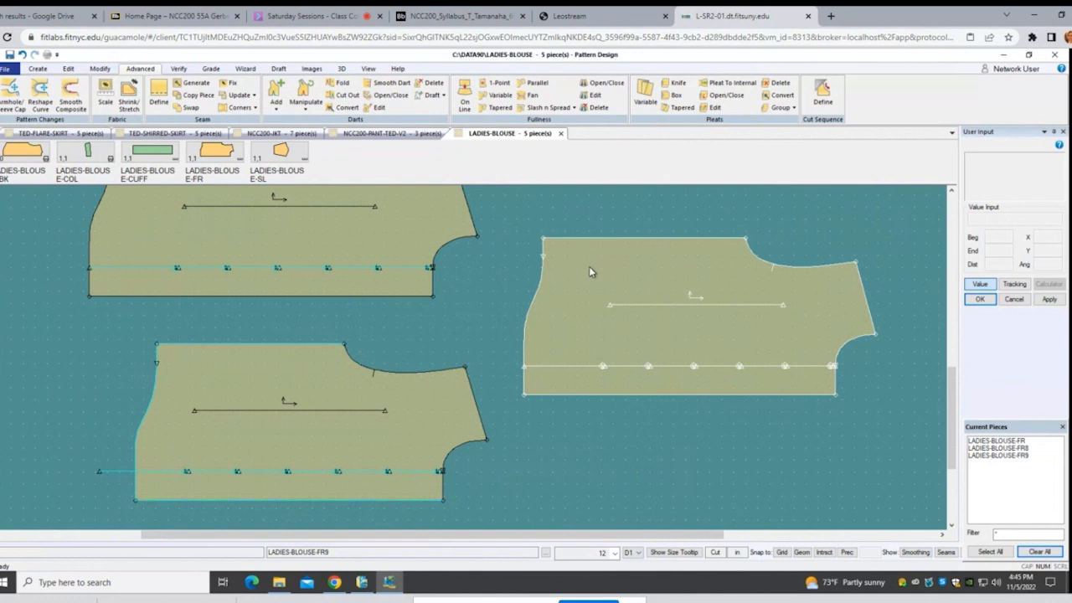
{"action": "left_click_drag", "start_coordinate": [731, 307], "coordinate": [741, 278]}
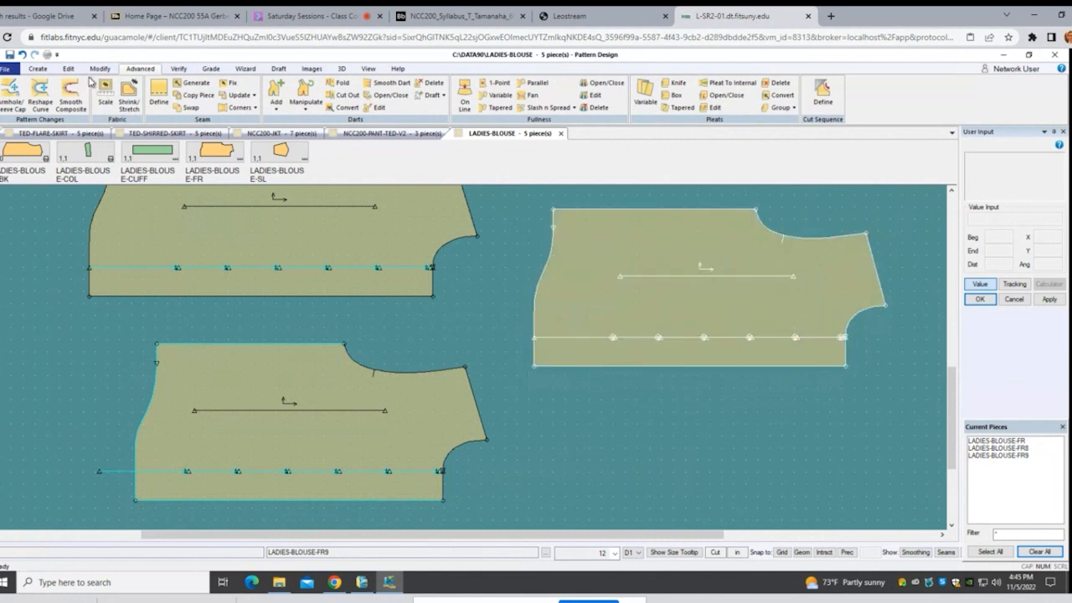
{"action": "left_click", "coordinate": [22, 54]}
{"action": "left_click", "coordinate": [22, 54]}
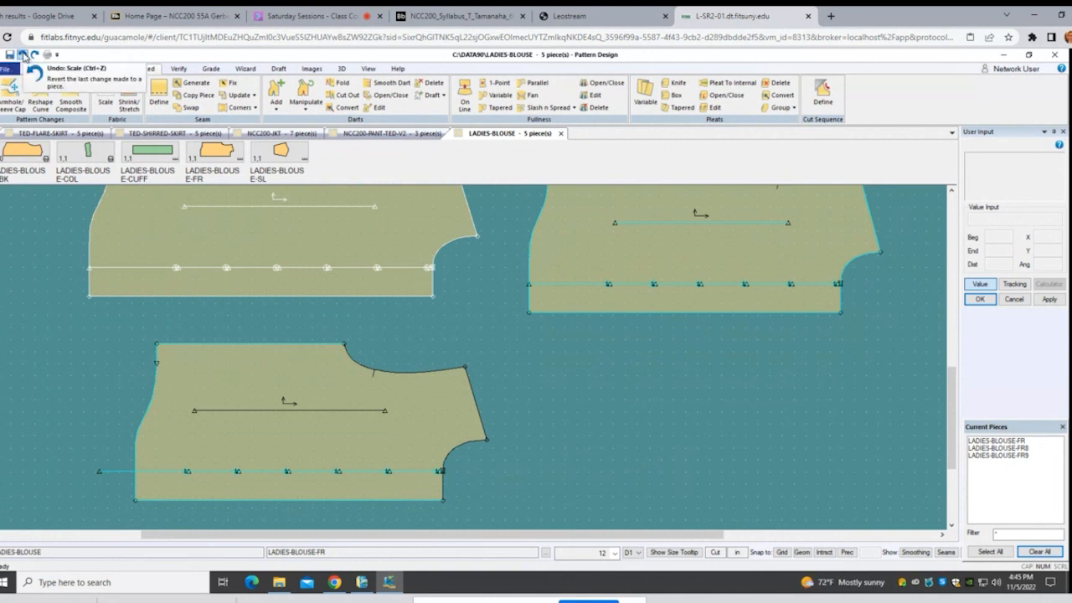
Step: Shift the original front slightly and measure the straight distance from its shoulder neck point to the hem
{"action": "left_click_drag", "start_coordinate": [259, 242], "coordinate": [317, 281]}
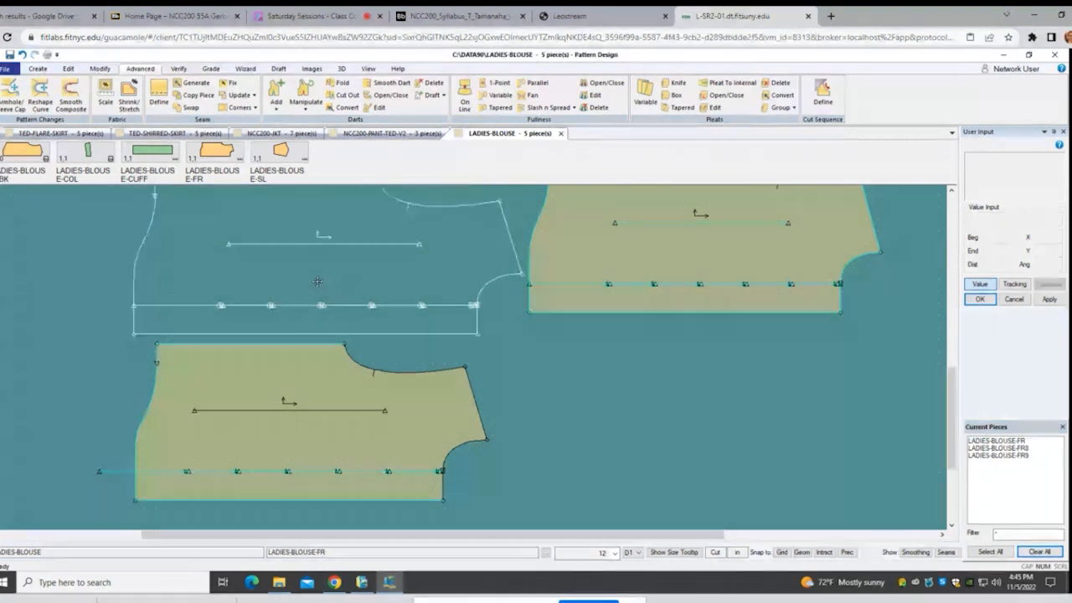
{"action": "left_click", "coordinate": [304, 267]}
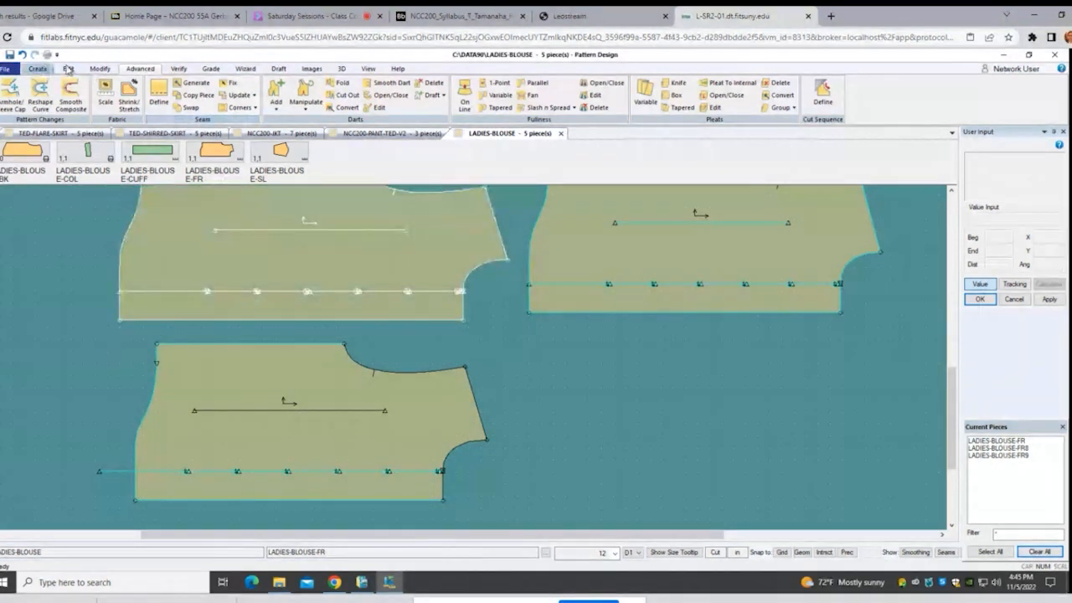
{"action": "left_click", "coordinate": [178, 68]}
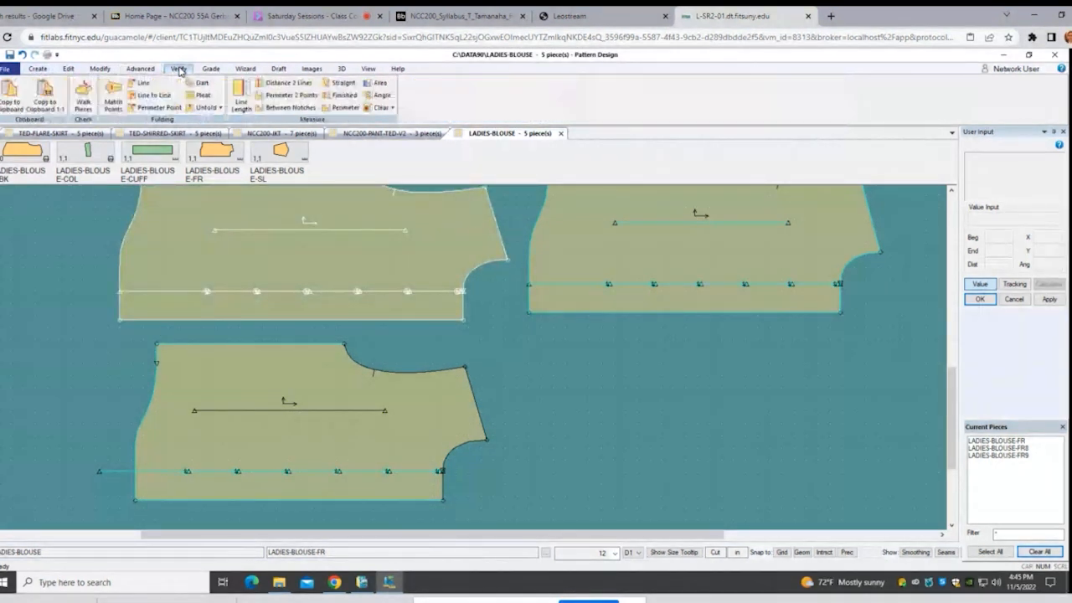
{"action": "left_click", "coordinate": [31, 69]}
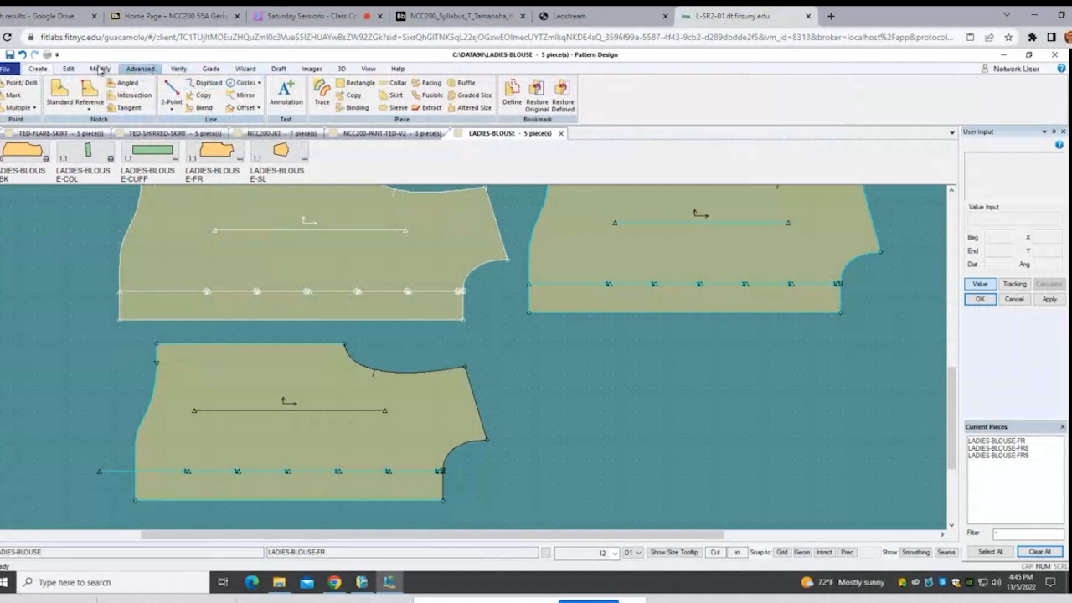
{"action": "left_click", "coordinate": [178, 69]}
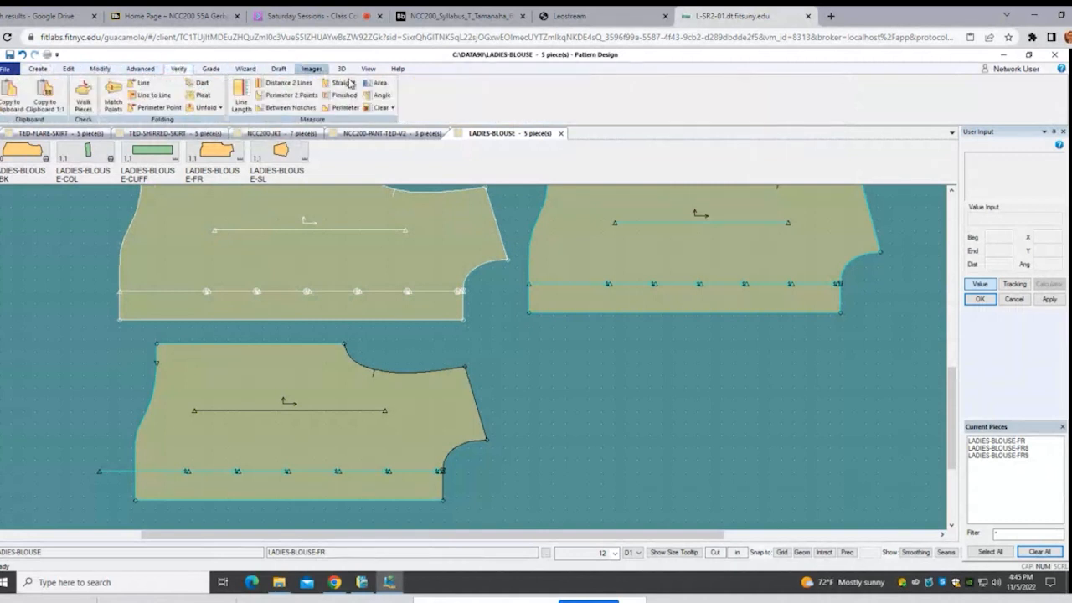
{"action": "left_click", "coordinate": [345, 83]}
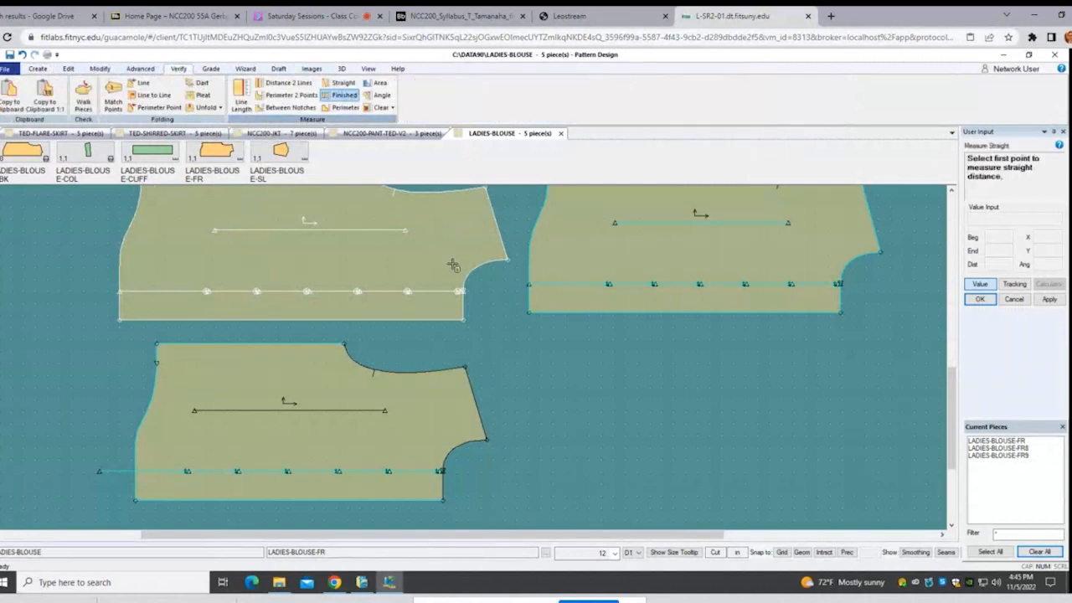
{"action": "left_click", "coordinate": [508, 260]}
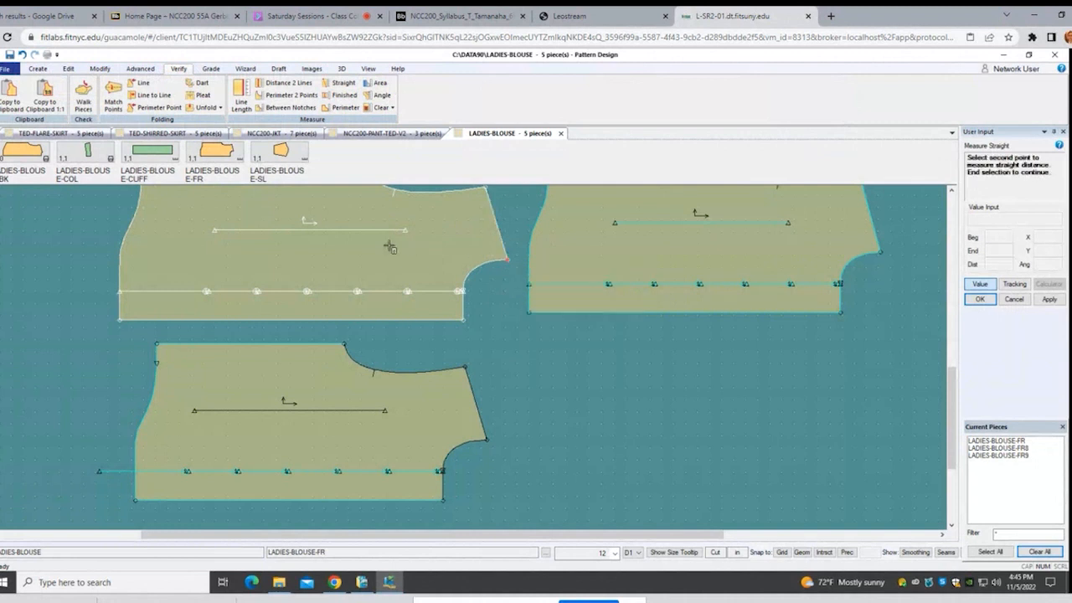
{"action": "left_click", "coordinate": [121, 255]}
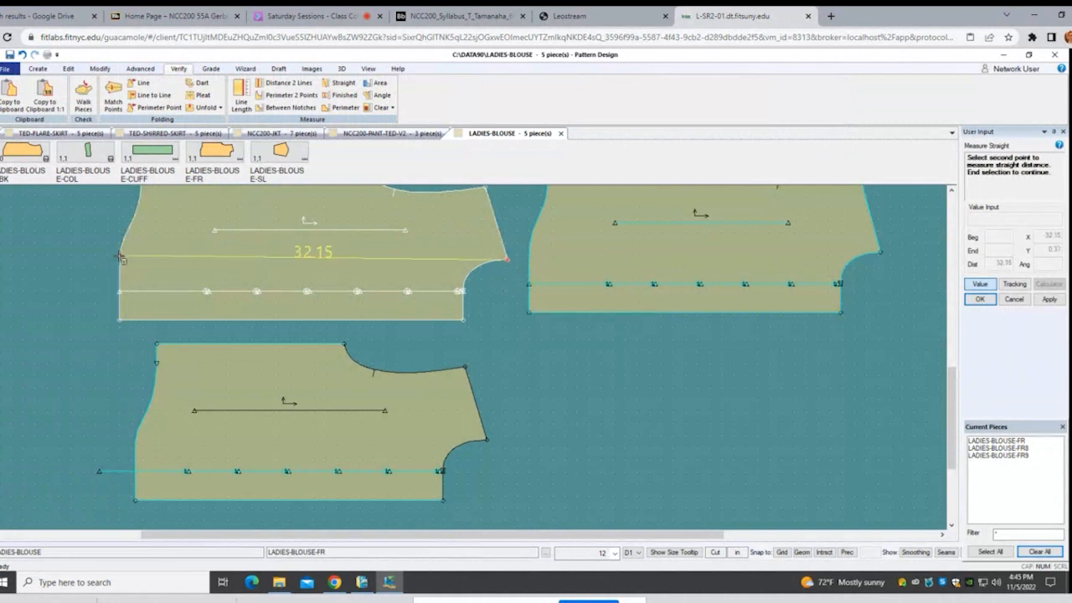
{"action": "right_click", "coordinate": [180, 241]}
{"action": "left_click", "coordinate": [180, 242]}
{"action": "right_click", "coordinate": [181, 241]}
{"action": "left_click", "coordinate": [182, 242]}
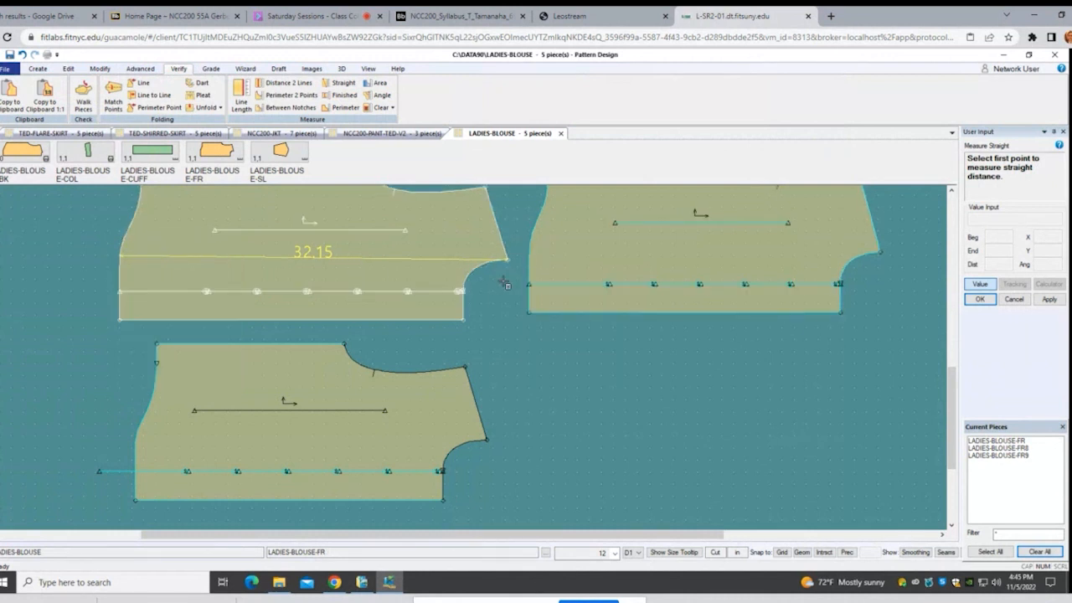
{"action": "right_click", "coordinate": [447, 275]}
{"action": "left_click", "coordinate": [471, 284]}
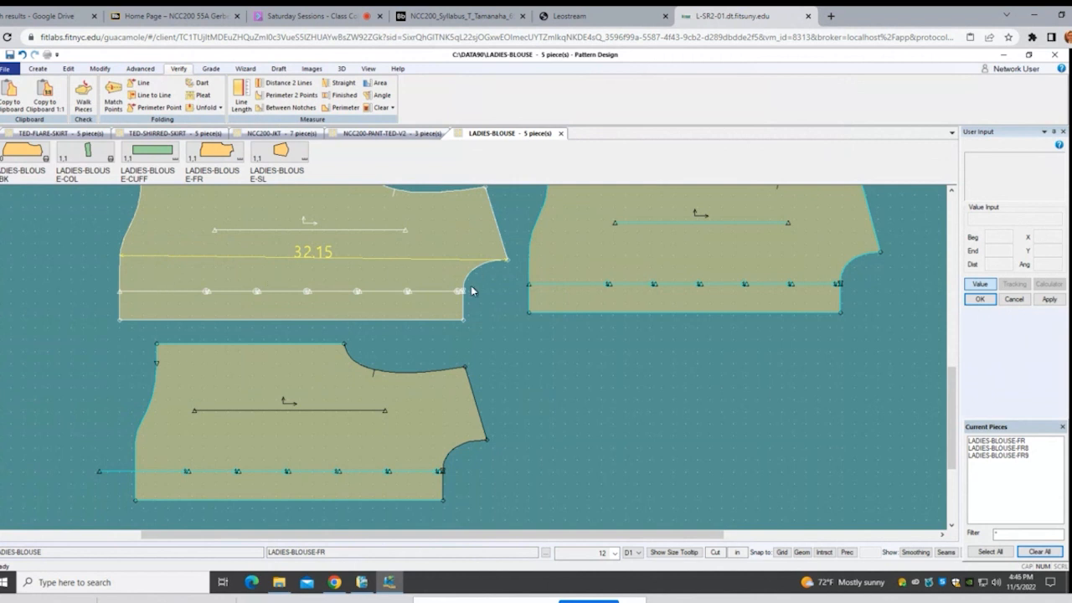
Step: Compare the scaled front copy with the hem-shortened copy by moving it over that piece, and place it back in the free space beside the original
{"action": "left_click_drag", "start_coordinate": [664, 255], "coordinate": [565, 366]}
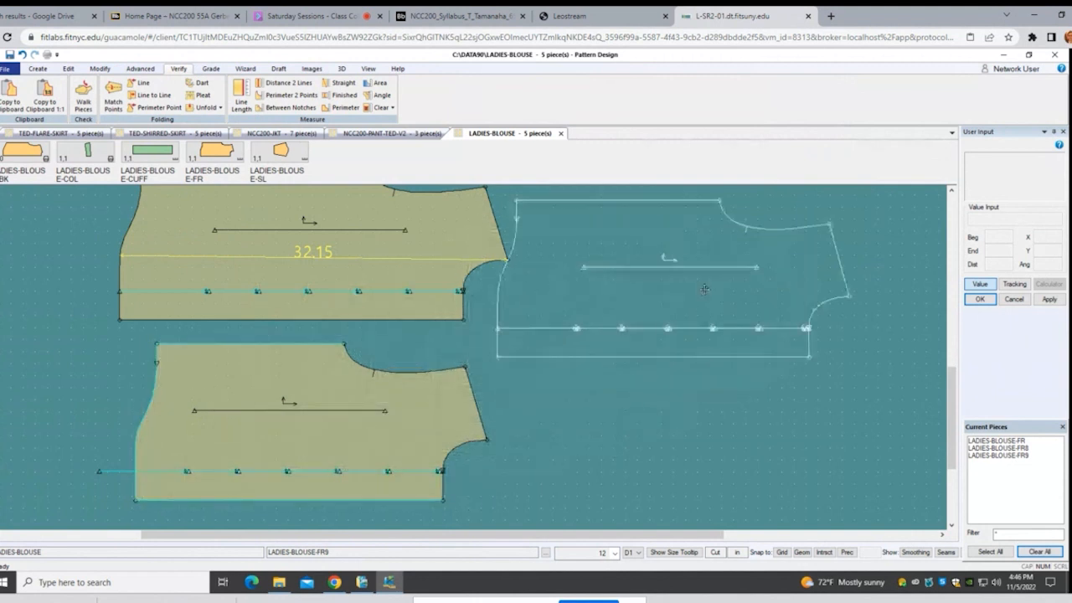
{"action": "left_click", "coordinate": [736, 284]}
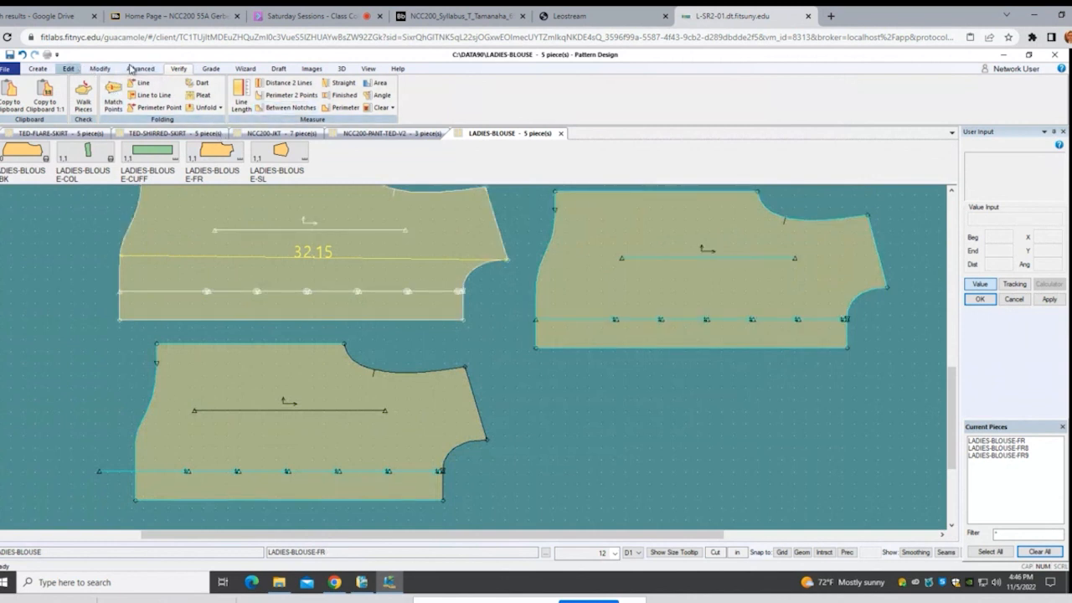
{"action": "left_click", "coordinate": [614, 296]}
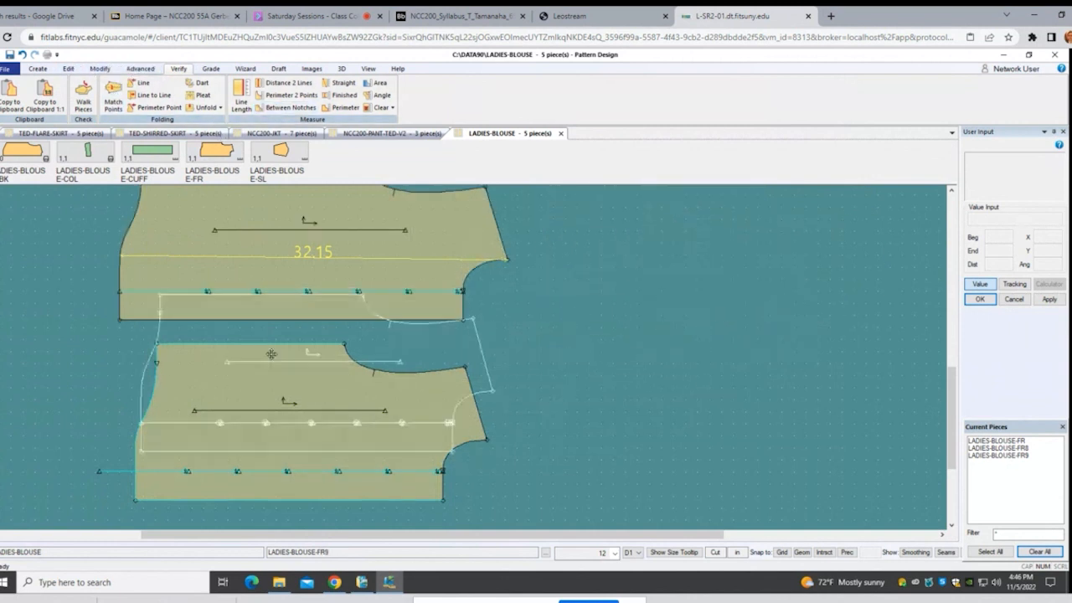
{"action": "left_click", "coordinate": [678, 291]}
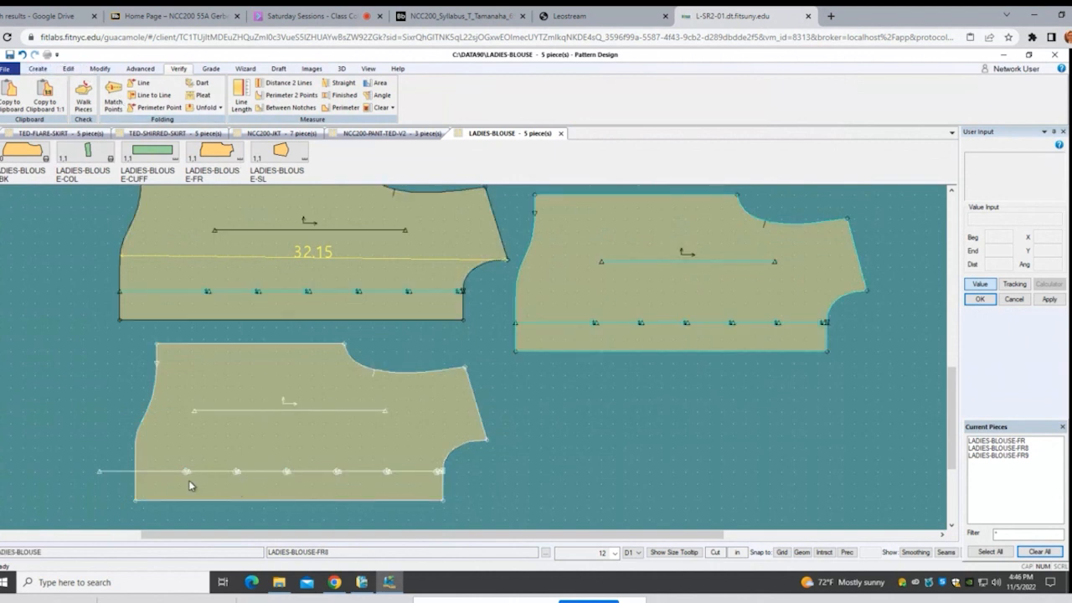
Step: Delete the center front line with its button circles from the hem-shortened front copy
{"action": "left_click", "coordinate": [100, 69]}
{"action": "left_click", "coordinate": [7, 99]}
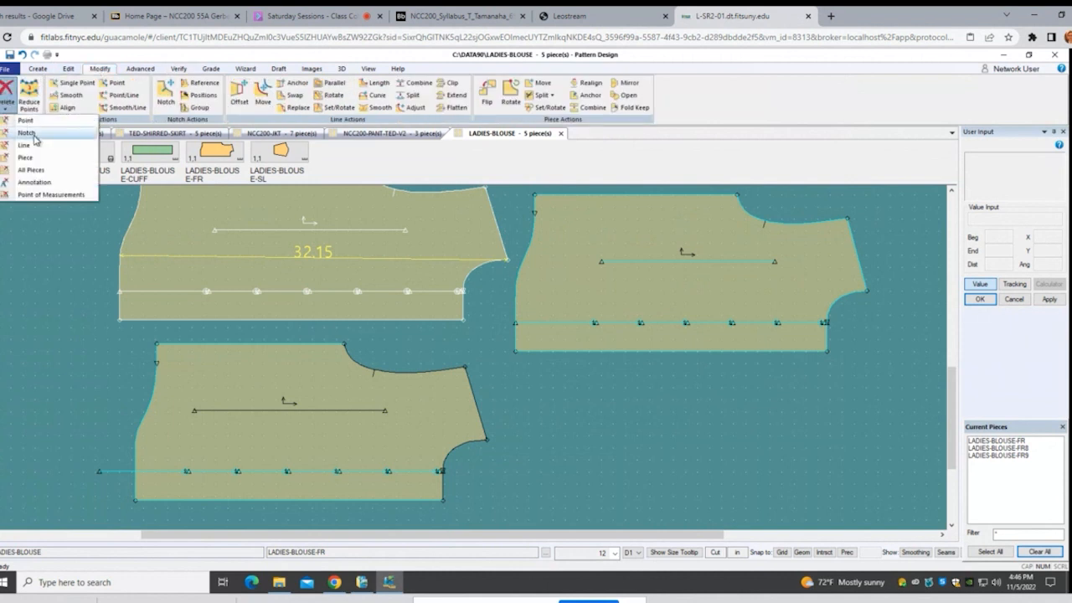
{"action": "left_click", "coordinate": [24, 145]}
{"action": "left_click", "coordinate": [226, 458]}
{"action": "right_click", "coordinate": [226, 457]}
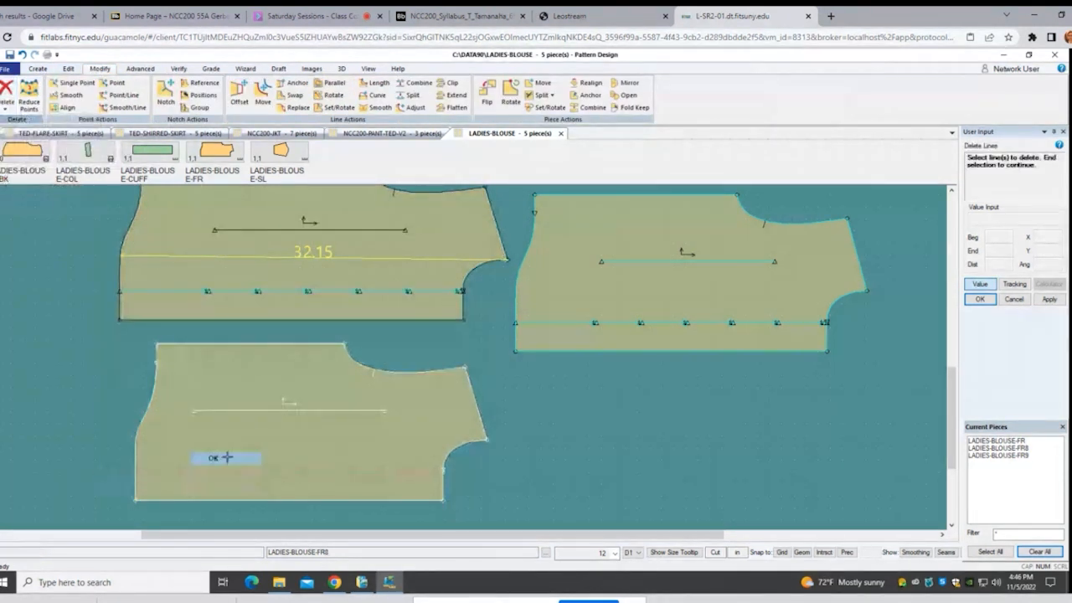
{"action": "left_click", "coordinate": [227, 458]}
{"action": "left_click", "coordinate": [37, 70]}
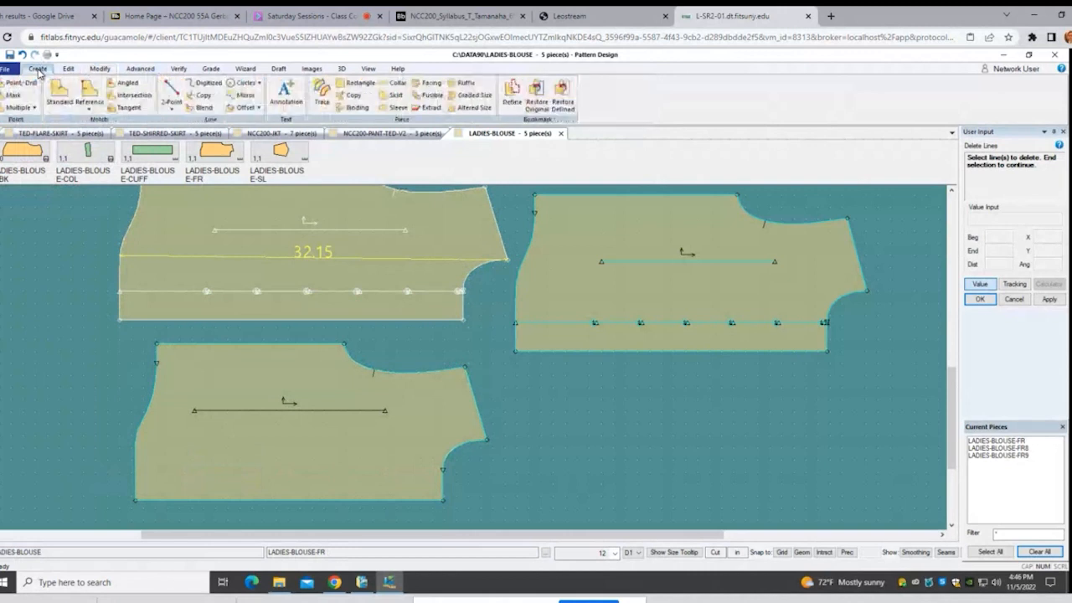
{"action": "left_click", "coordinate": [203, 94]}
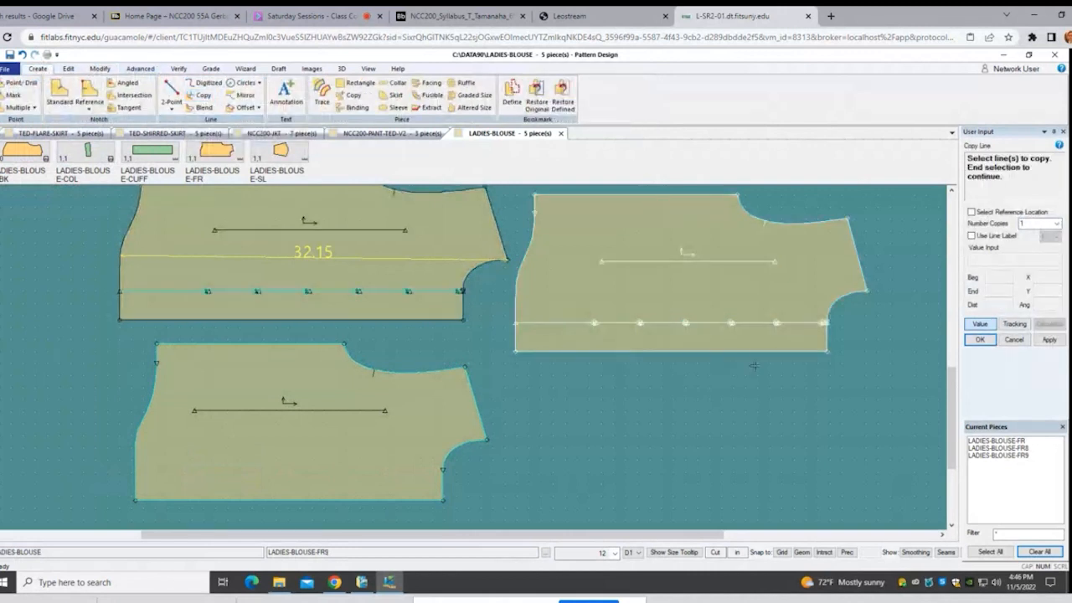
{"action": "left_click", "coordinate": [492, 314]}
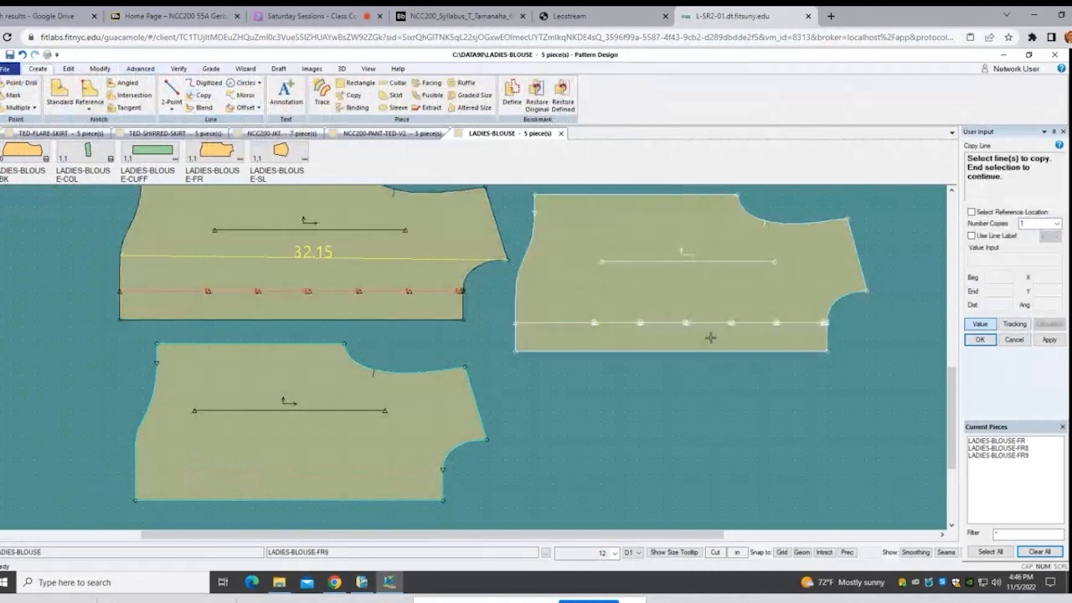
{"action": "left_click", "coordinate": [685, 309]}
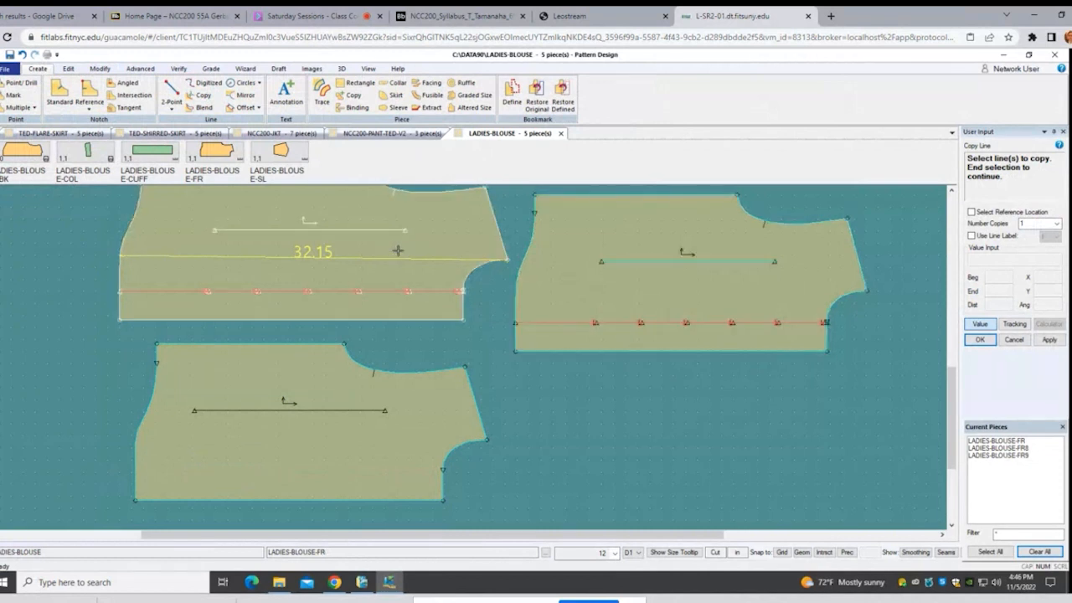
{"action": "right_click", "coordinate": [345, 242]}
{"action": "left_click", "coordinate": [355, 259]}
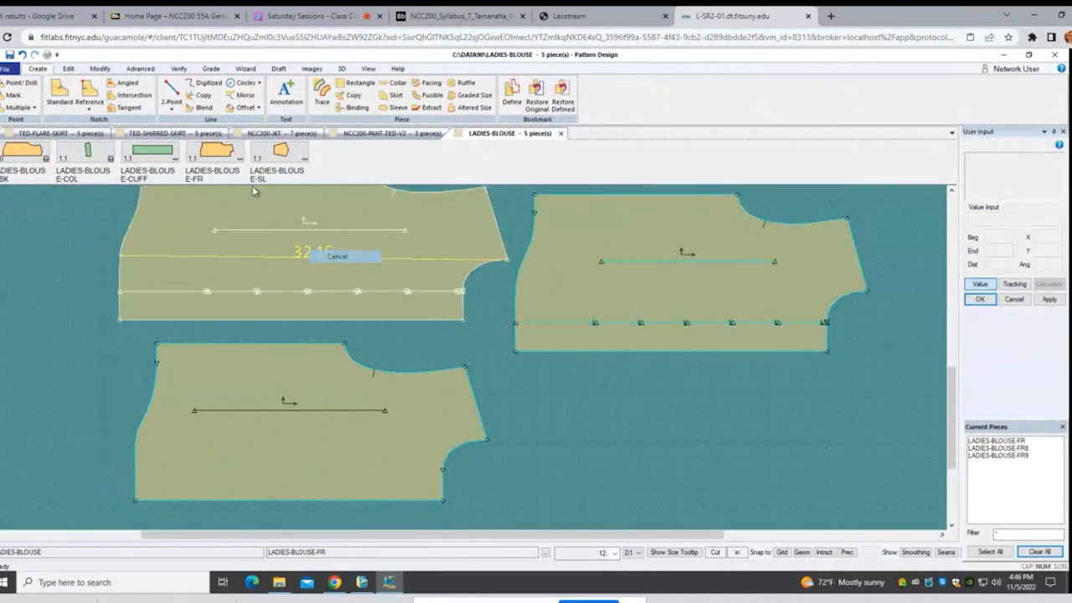
Step: Copy the button line from the scaled front onto the hem-shortened front, placing it along the center front up to the neckline
{"action": "left_click", "coordinate": [199, 95]}
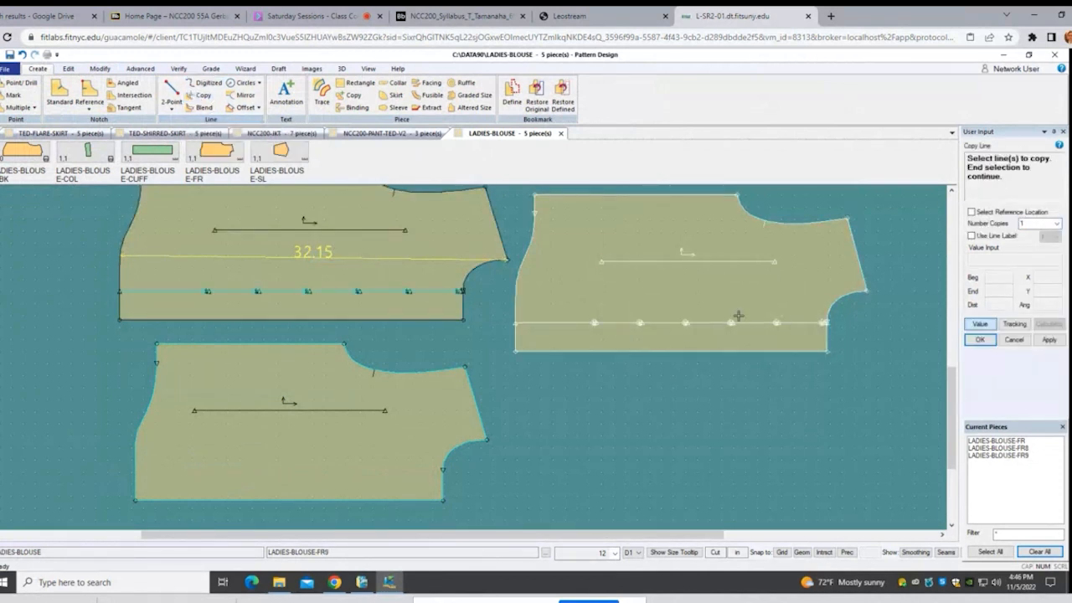
{"action": "left_click", "coordinate": [738, 316]}
{"action": "right_click", "coordinate": [738, 315]}
{"action": "left_click", "coordinate": [727, 315]}
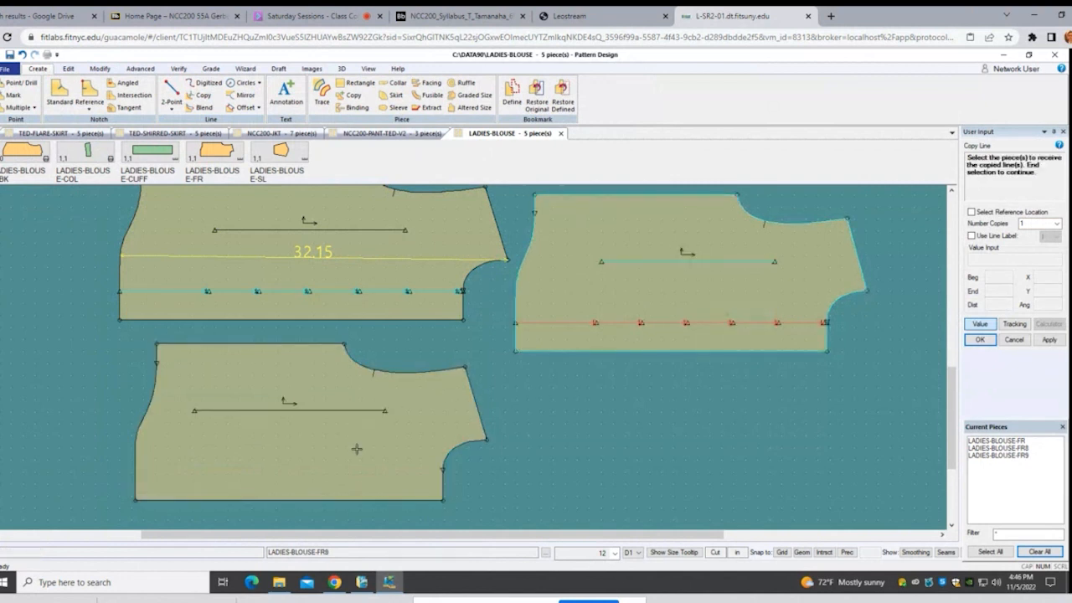
{"action": "left_click", "coordinate": [357, 449]}
{"action": "right_click", "coordinate": [357, 449]}
{"action": "left_click", "coordinate": [358, 453]}
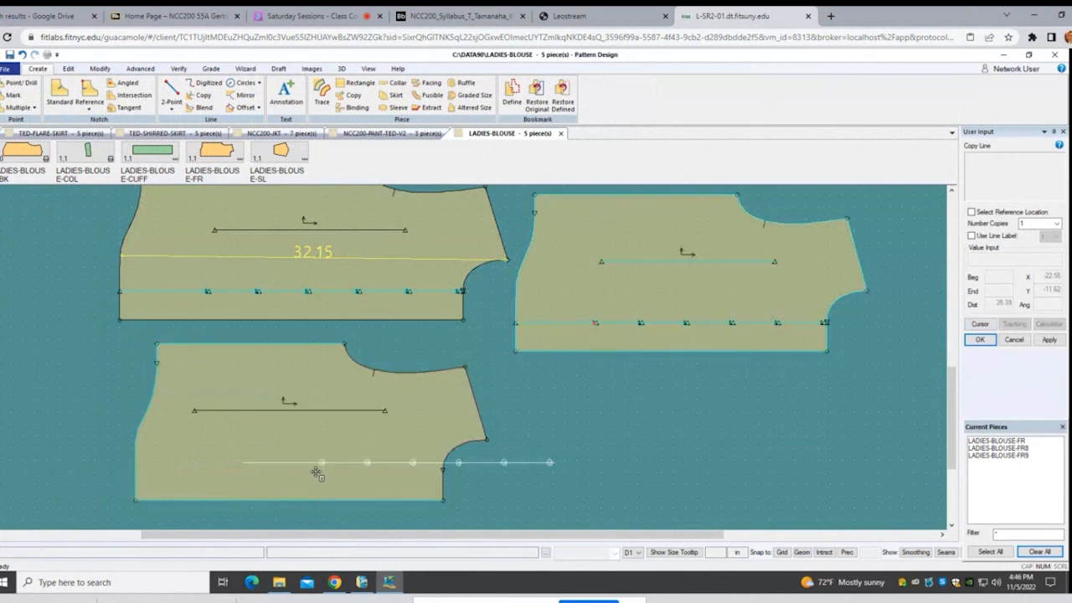
{"action": "left_click", "coordinate": [210, 472]}
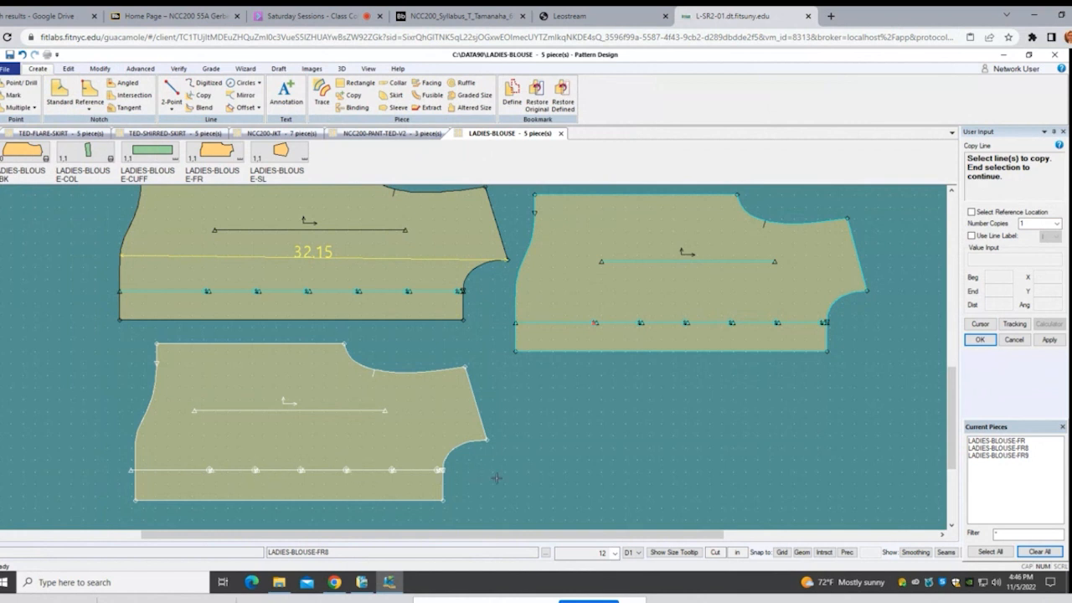
{"action": "right_click", "coordinate": [550, 413]}
{"action": "left_click", "coordinate": [543, 417]}
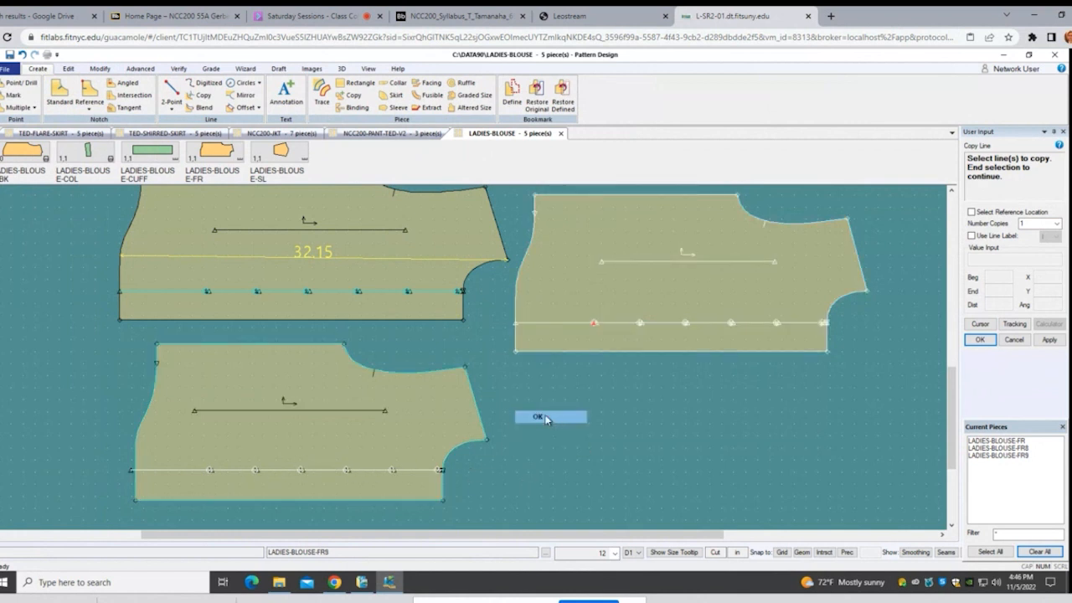
Step: Move the hem-shortened front over the lower part of the original front and shift the scaled copy upward, overlapping the original's shoulder
{"action": "left_click", "coordinate": [376, 445]}
{"action": "left_click", "coordinate": [330, 305]}
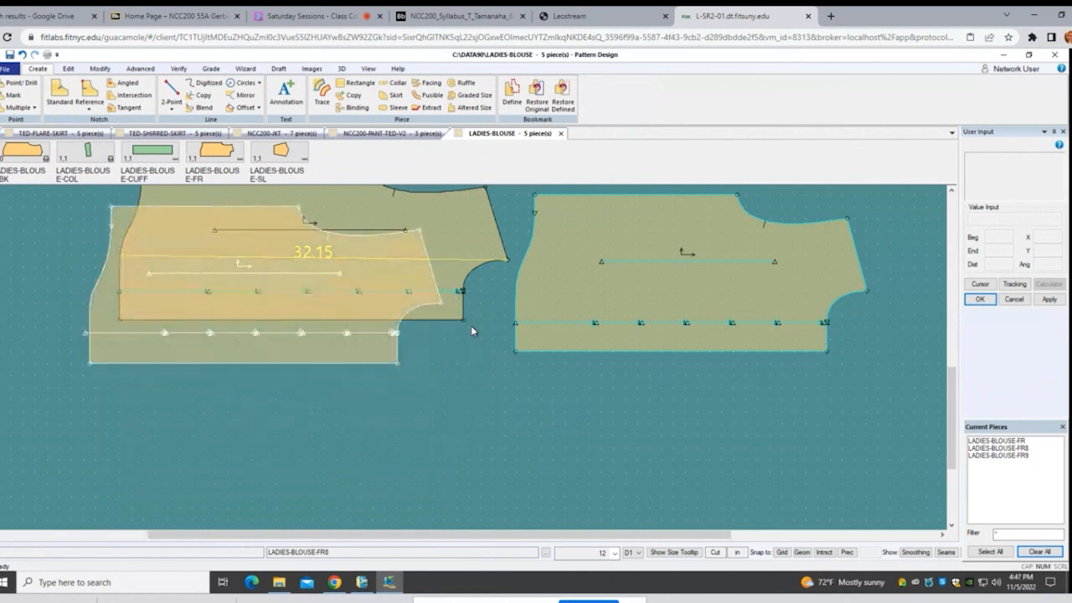
{"action": "left_click", "coordinate": [610, 330]}
{"action": "left_click", "coordinate": [546, 221]}
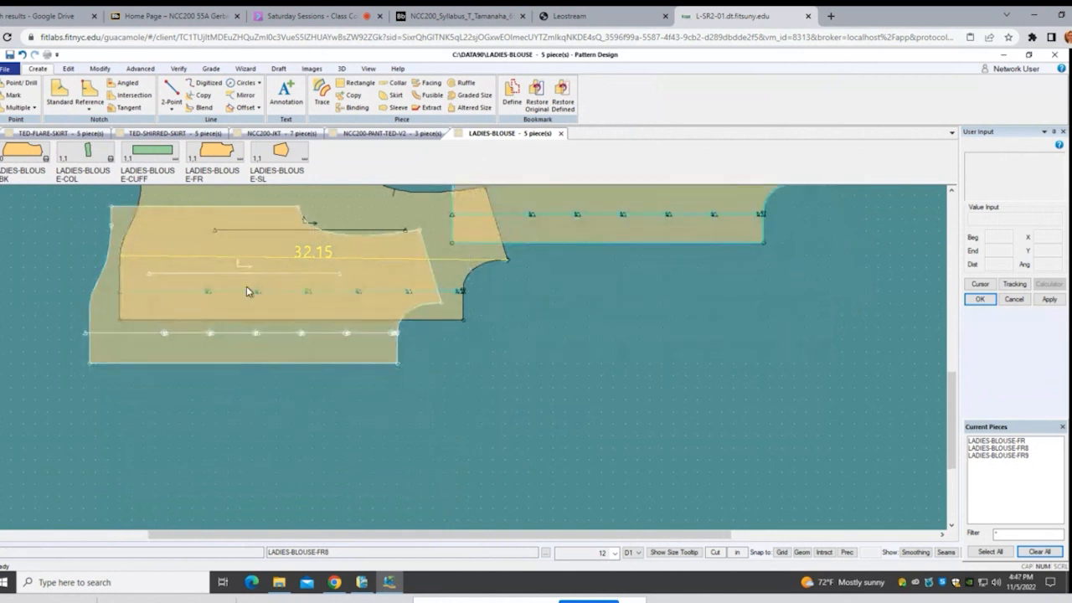
Step: Lay the hem-shortened front over the original's lower part and create rectangular piece P10 below the fronts, about 30.8 by 2.2 in
{"action": "left_click", "coordinate": [283, 232]}
{"action": "left_click", "coordinate": [356, 83]}
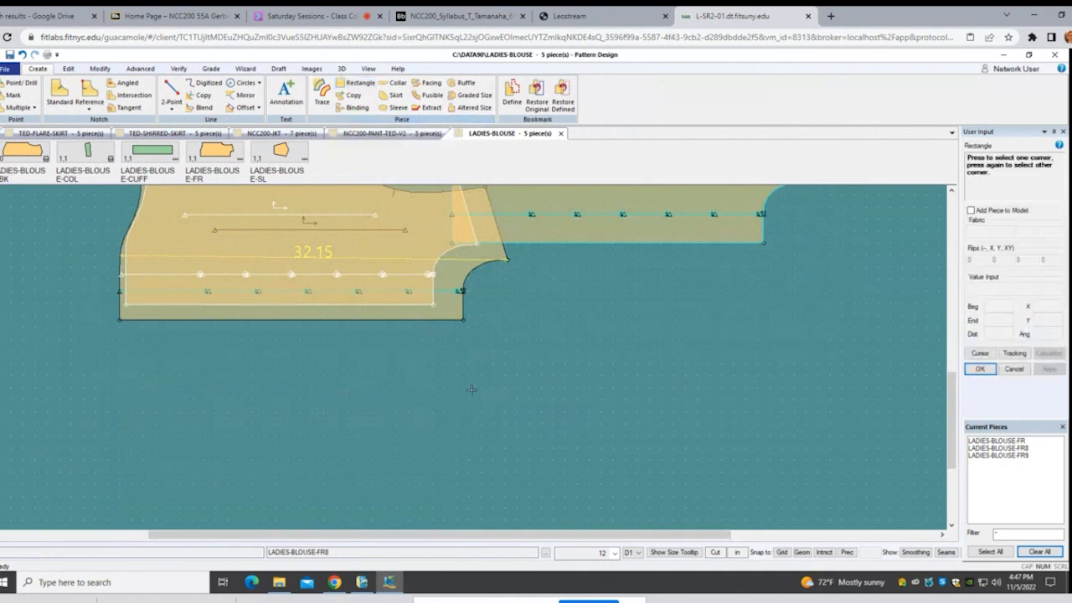
{"action": "left_click", "coordinate": [425, 369]}
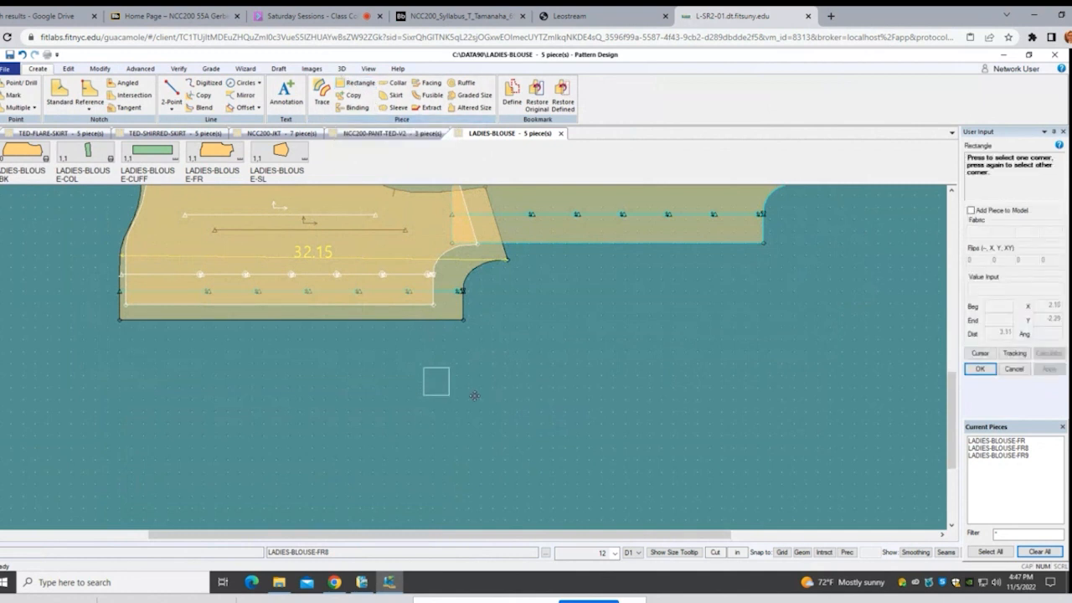
{"action": "left_click", "coordinate": [794, 395]}
{"action": "right_click", "coordinate": [661, 335]}
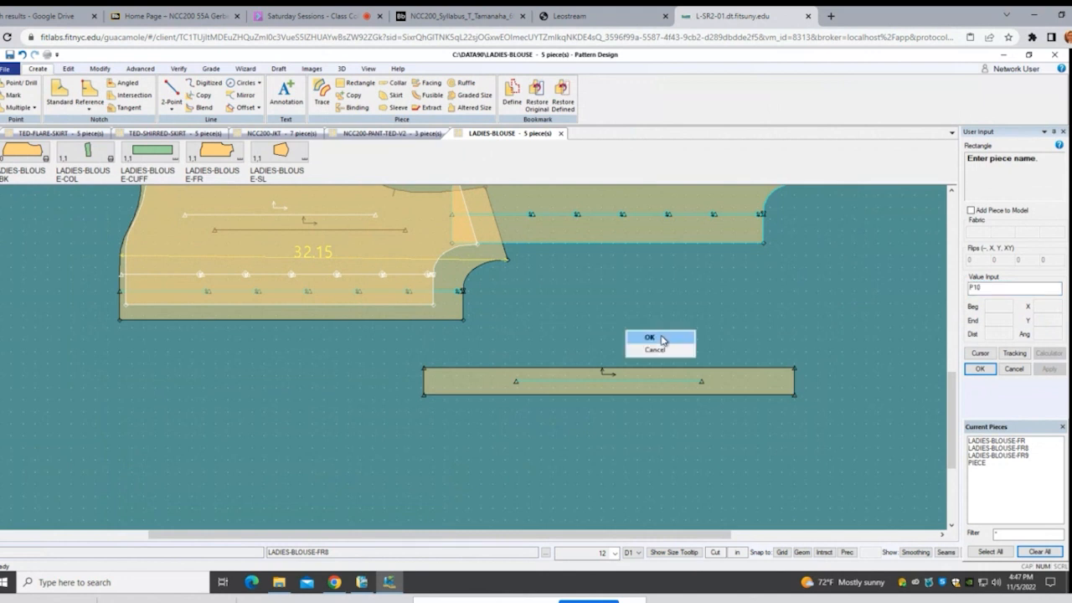
{"action": "left_click", "coordinate": [658, 339]}
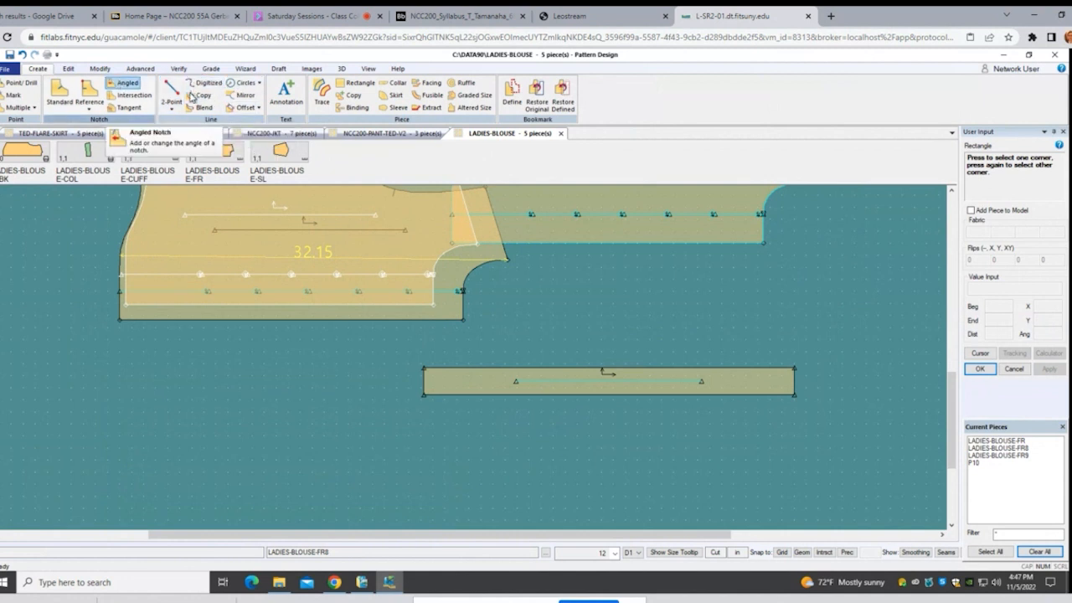
Step: Draw a digitized zigzag line across rectangle P10, alternating between its lower and upper edges from the left end to about two-thirds along
{"action": "left_click", "coordinate": [208, 82]}
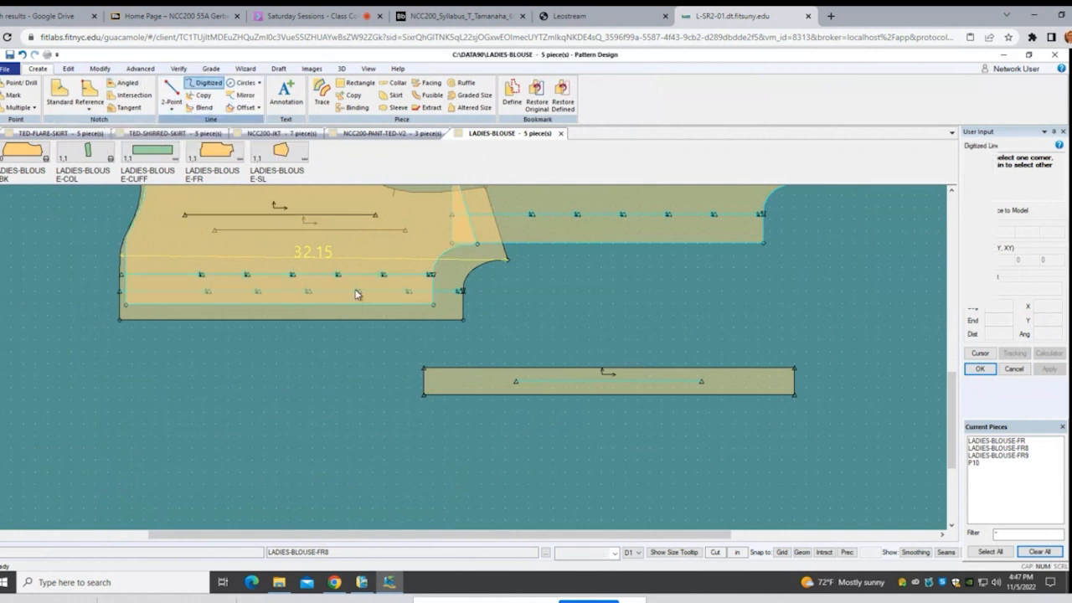
{"action": "left_click", "coordinate": [424, 393]}
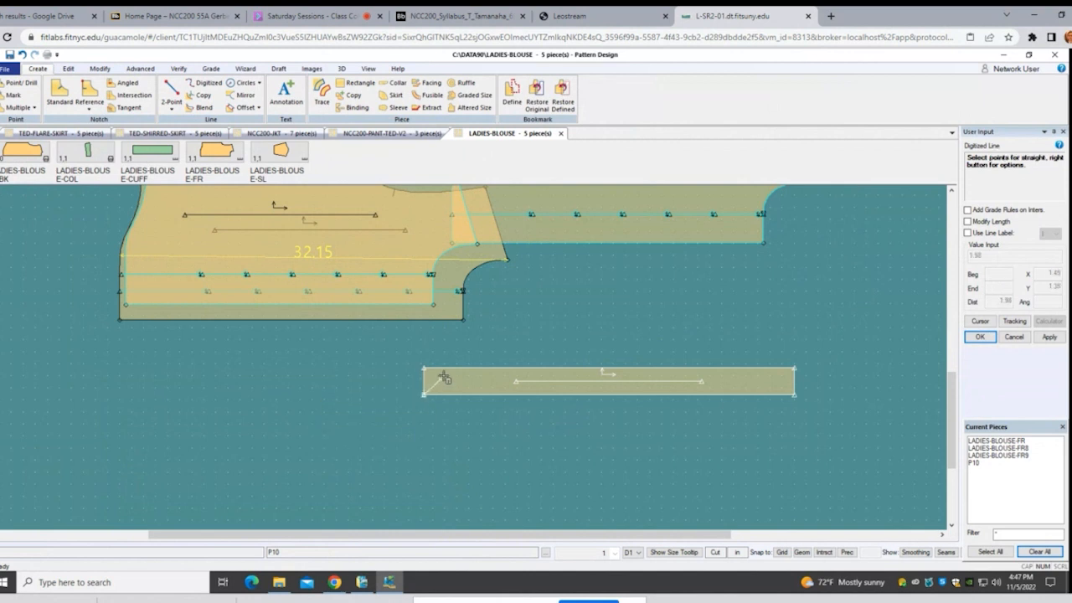
{"action": "left_click", "coordinate": [445, 368]}
{"action": "left_click", "coordinate": [466, 395]}
{"action": "left_click", "coordinate": [487, 368]}
{"action": "left_click", "coordinate": [509, 395]}
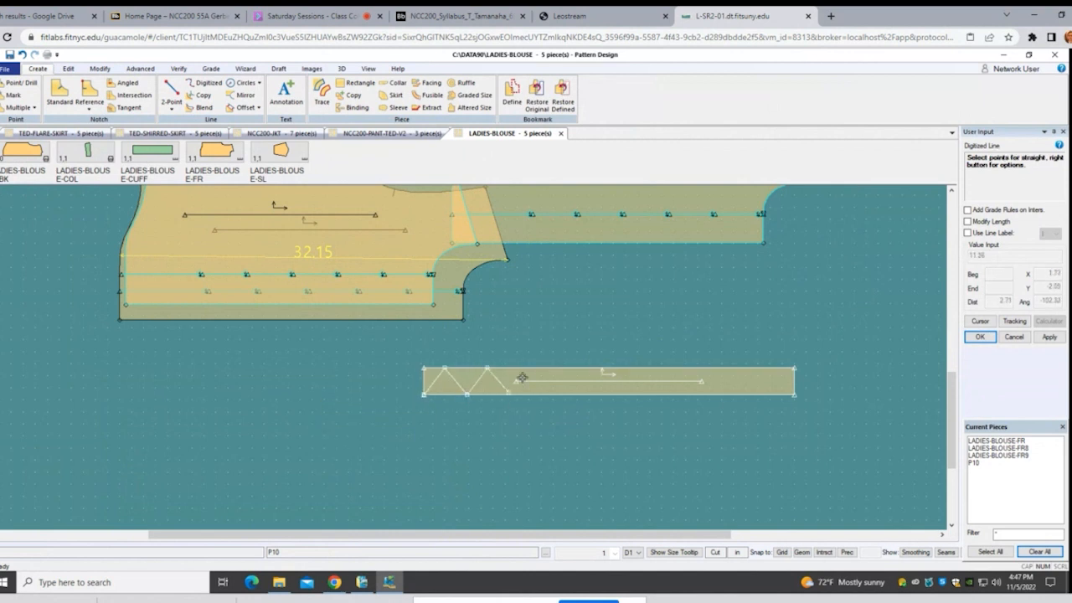
{"action": "left_click", "coordinate": [529, 369]}
{"action": "left_click", "coordinate": [550, 394]}
{"action": "left_click", "coordinate": [564, 368]}
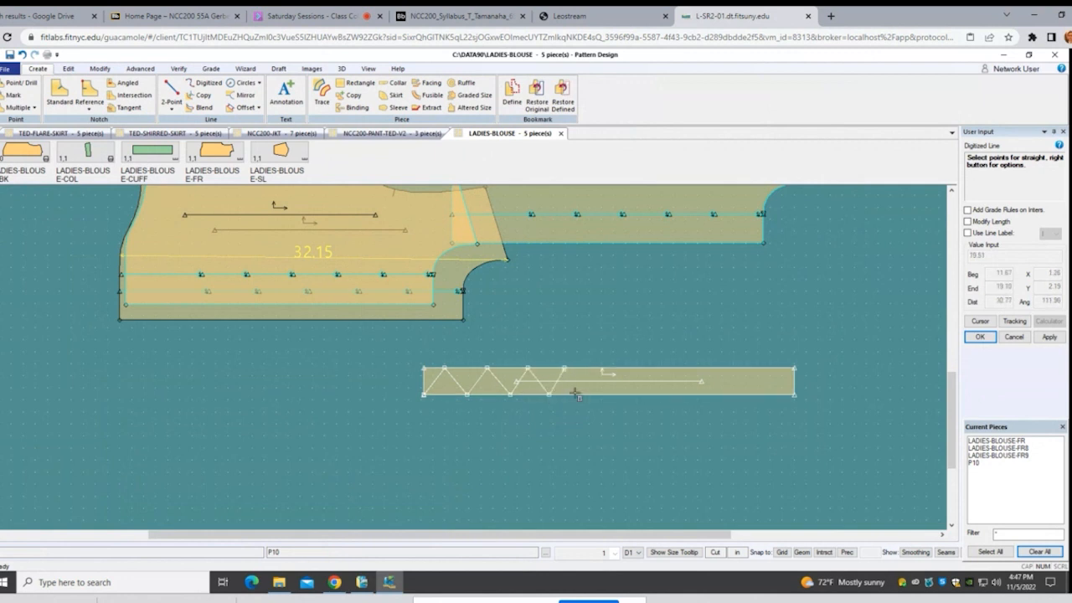
{"action": "left_click", "coordinate": [589, 393]}
{"action": "left_click", "coordinate": [614, 369]}
{"action": "left_click", "coordinate": [634, 394]}
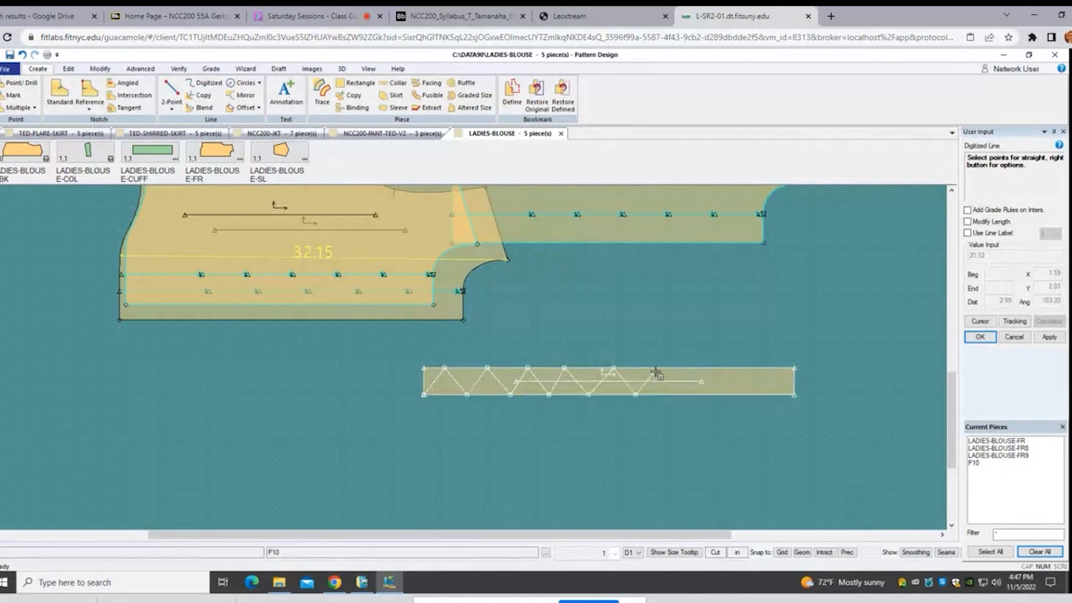
{"action": "right_click", "coordinate": [682, 394]}
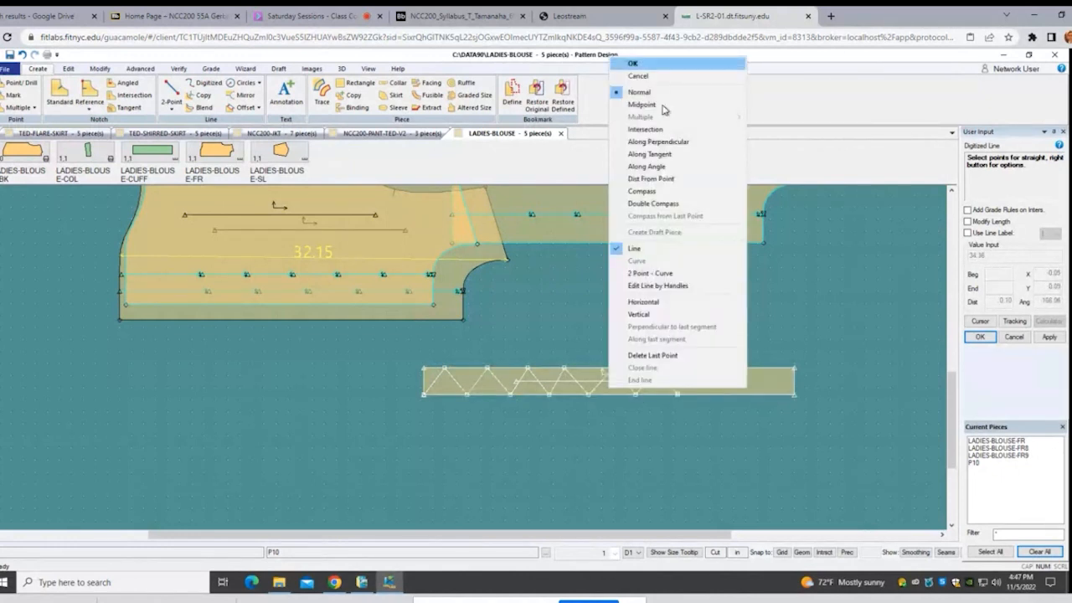
{"action": "left_click", "coordinate": [654, 76]}
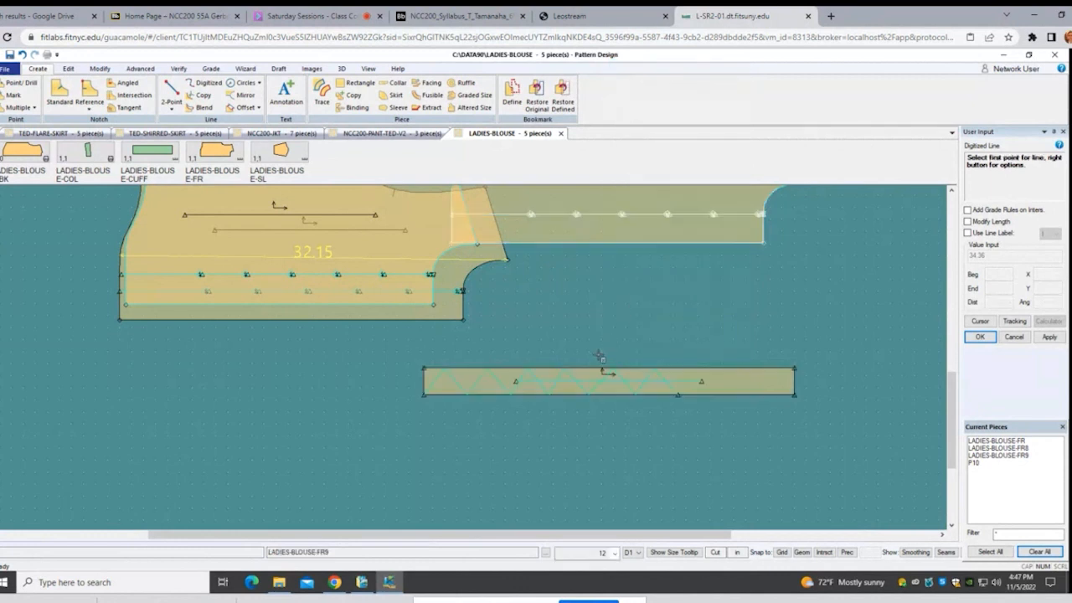
{"action": "right_click", "coordinate": [471, 357]}
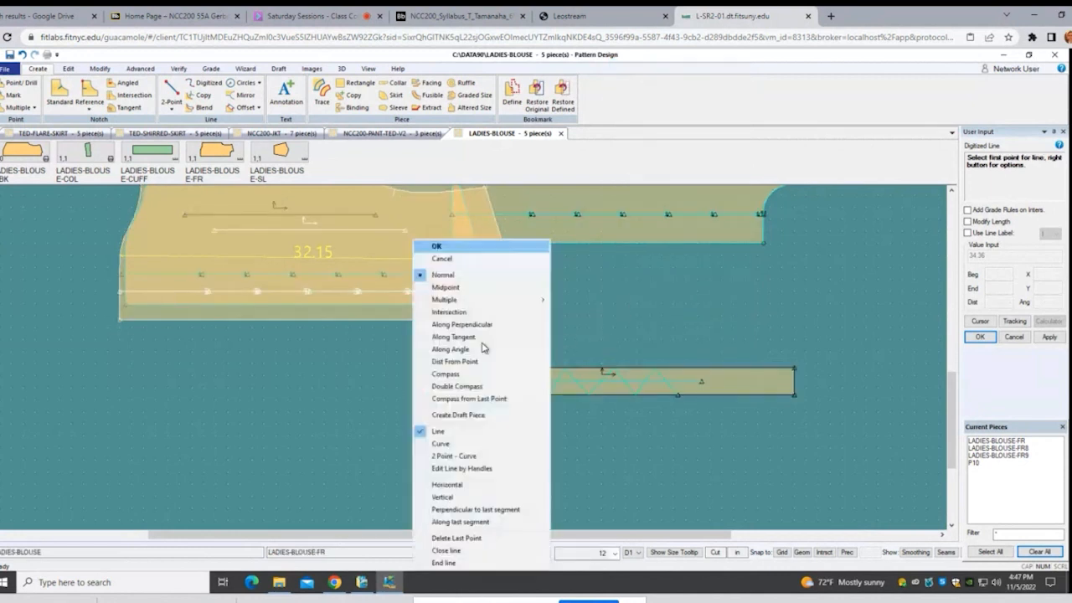
{"action": "left_click", "coordinate": [439, 256]}
{"action": "left_click", "coordinate": [434, 363]}
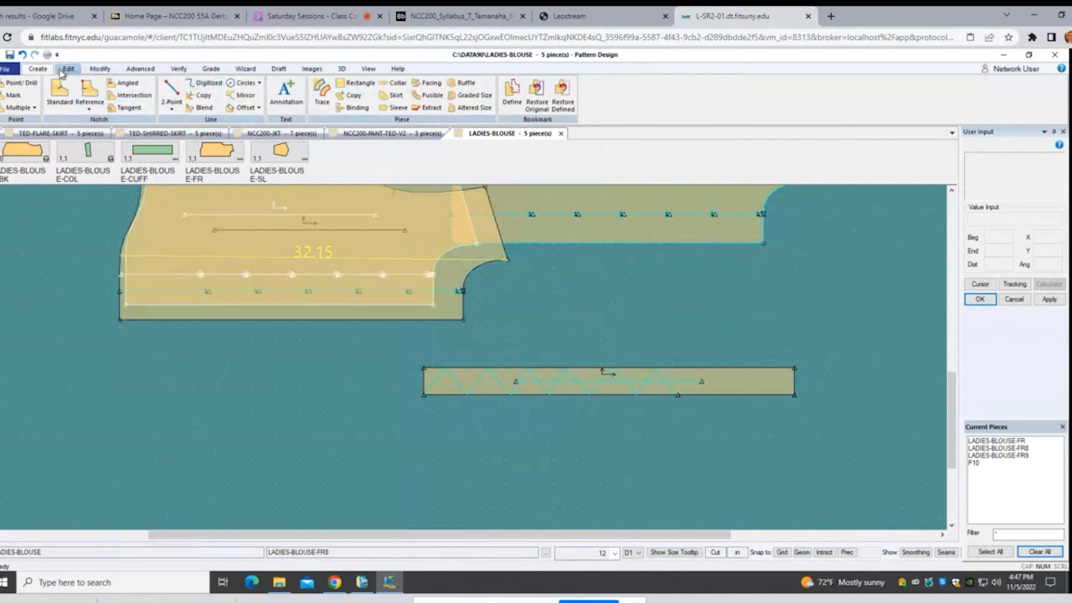
Step: Try offsetting the left end line of the zigzag rectangle P10 by -2, and undo the offset
{"action": "left_click", "coordinate": [100, 70]}
{"action": "left_click", "coordinate": [240, 94]}
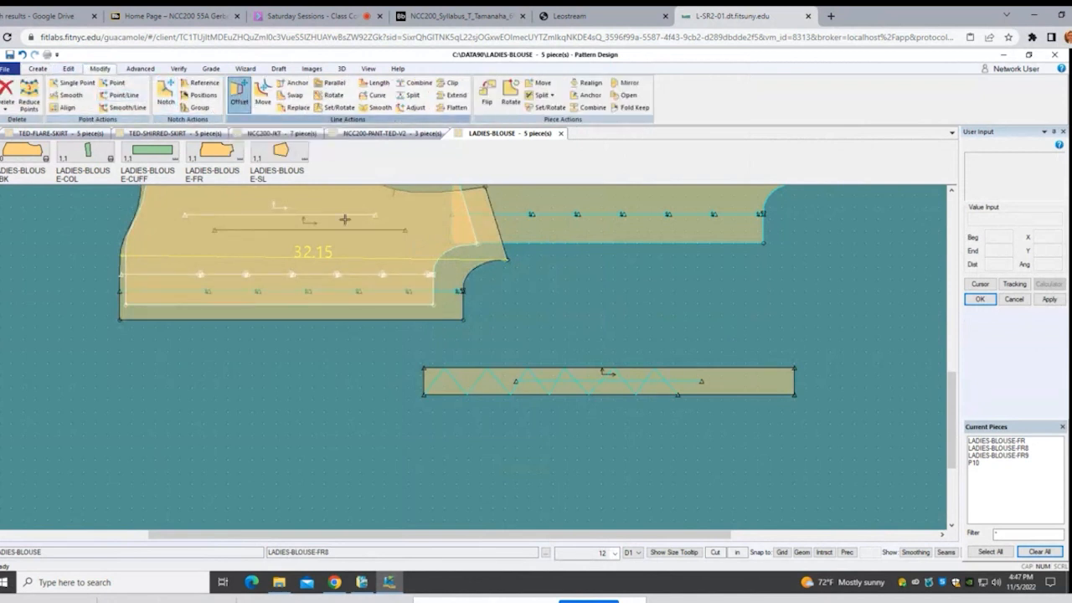
{"action": "left_click", "coordinate": [425, 381]}
{"action": "right_click", "coordinate": [426, 381]}
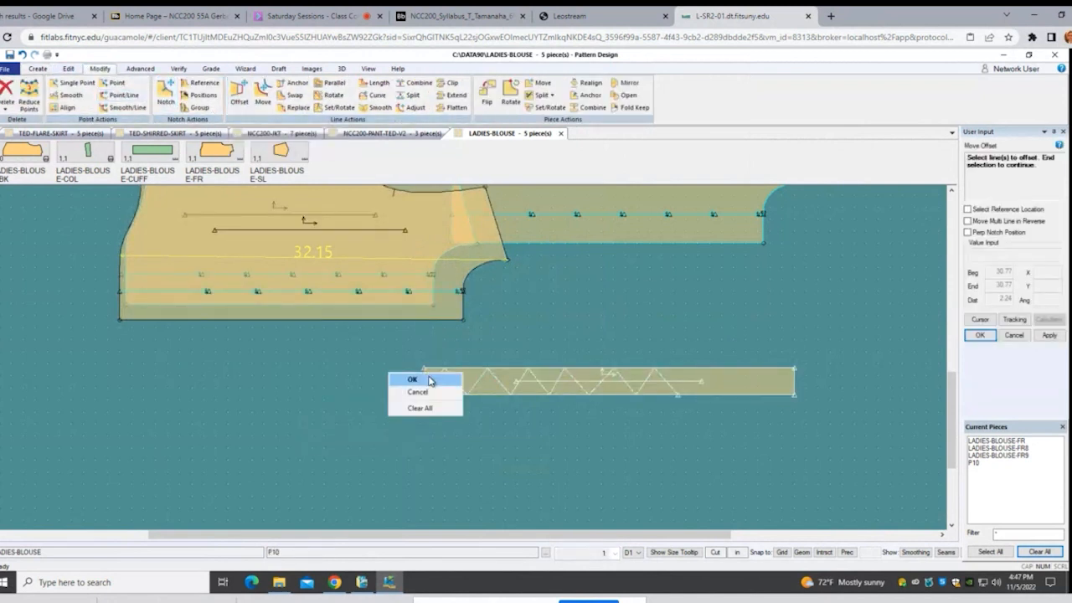
{"action": "left_click", "coordinate": [427, 376]}
{"action": "left_click", "coordinate": [459, 459]}
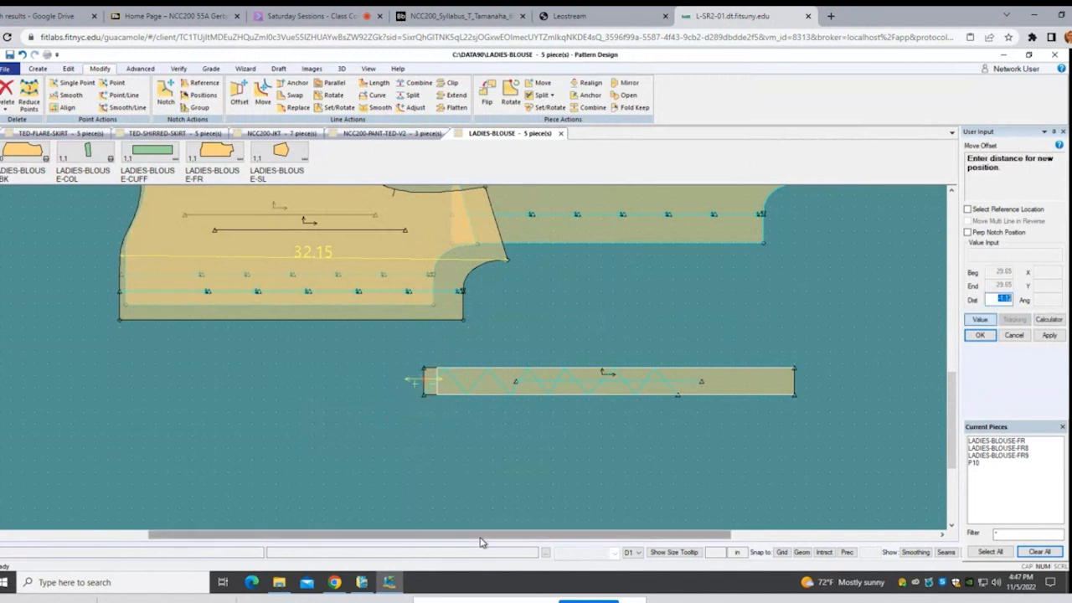
{"action": "type", "text": "-2"}
{"action": "key", "text": "Return"}
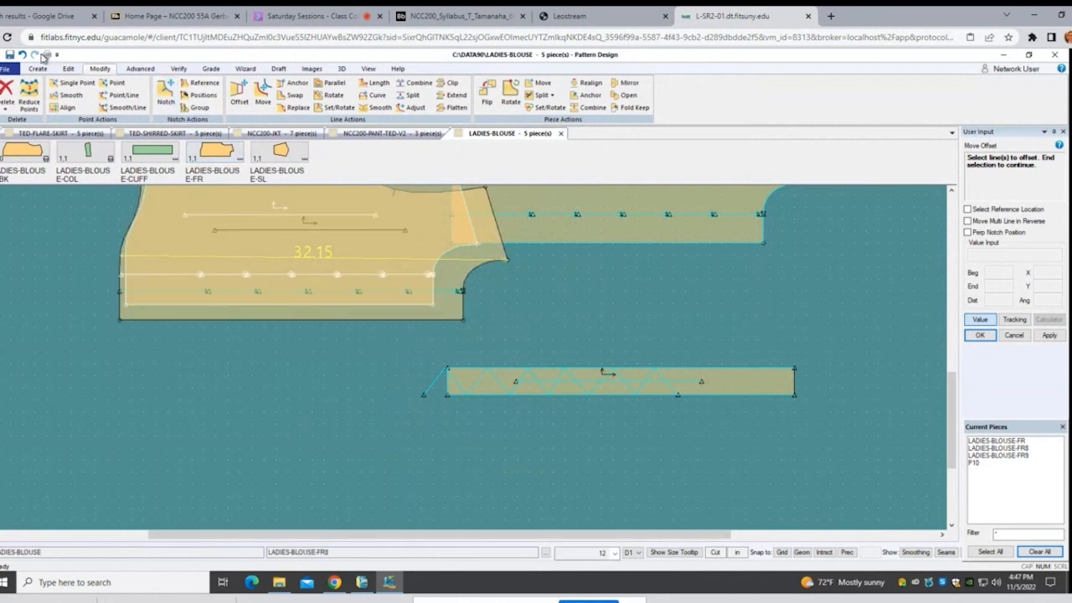
{"action": "left_click", "coordinate": [13, 56]}
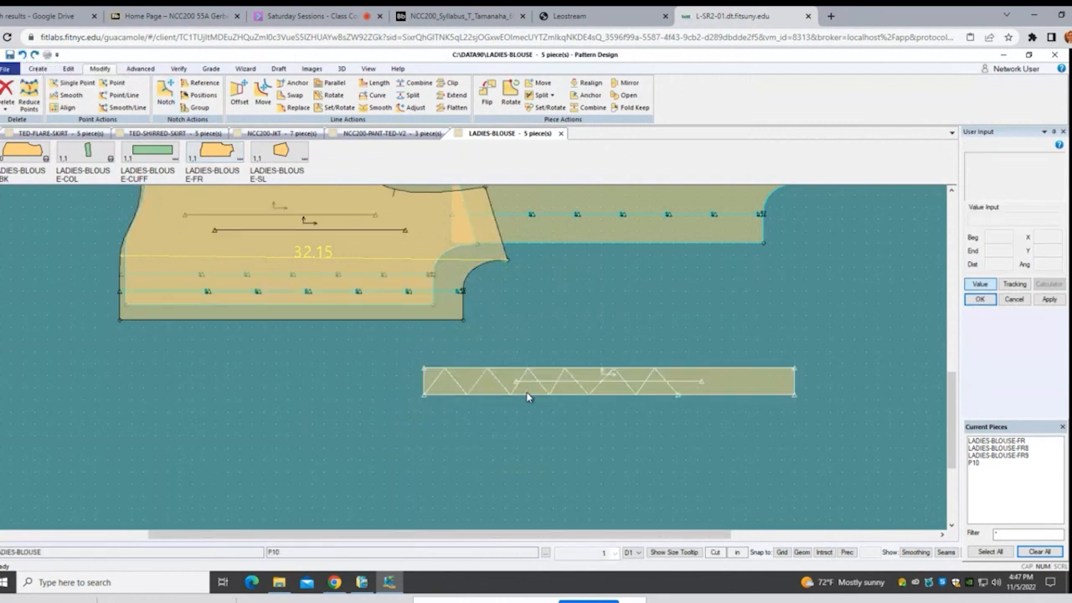
Step: Shift the zigzag rectangle P10 slightly down and to the left, and scale it linearly by X -3.00 and Y 0.00
{"action": "left_click", "coordinate": [594, 382]}
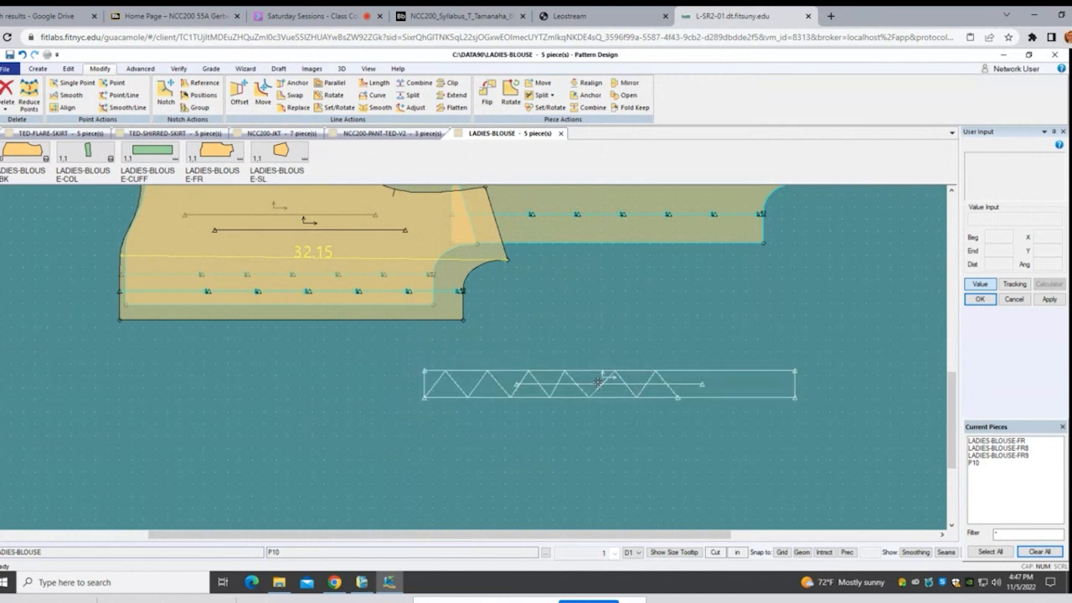
{"action": "left_click", "coordinate": [565, 394]}
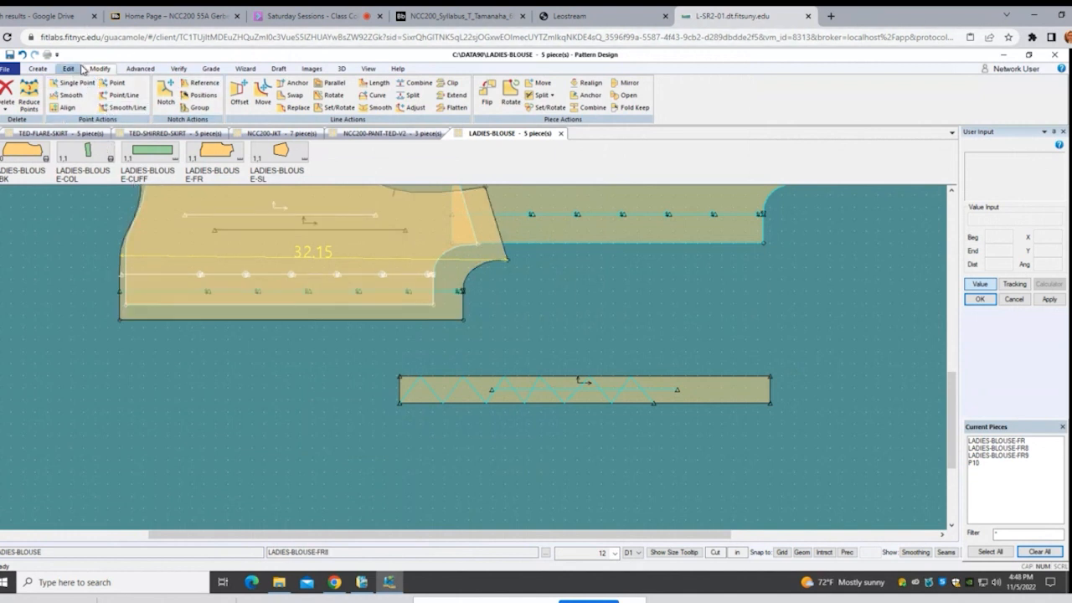
{"action": "left_click", "coordinate": [140, 69]}
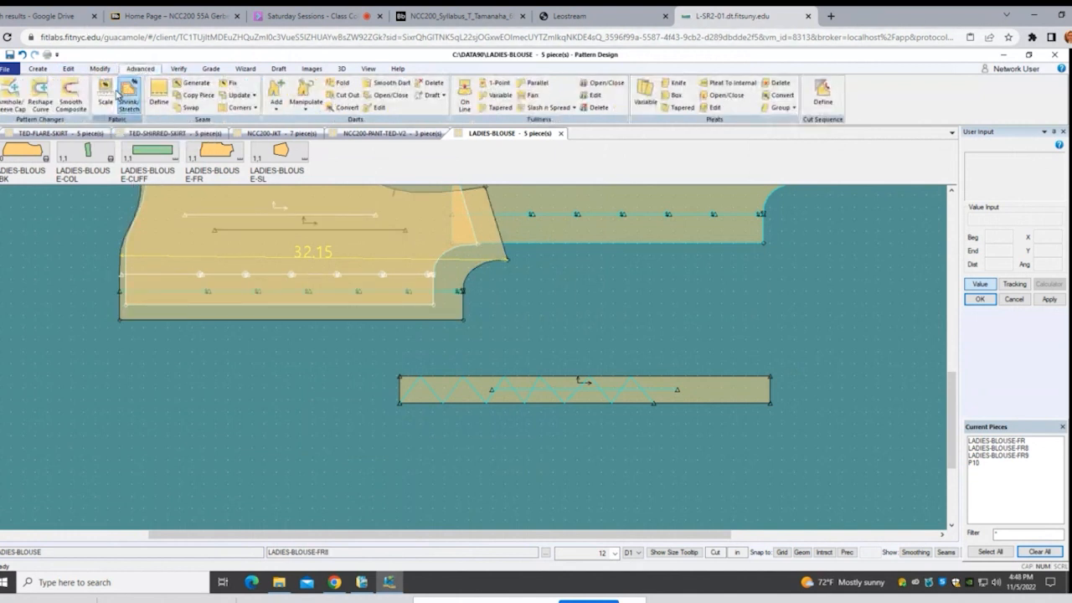
{"action": "left_click", "coordinate": [105, 92]}
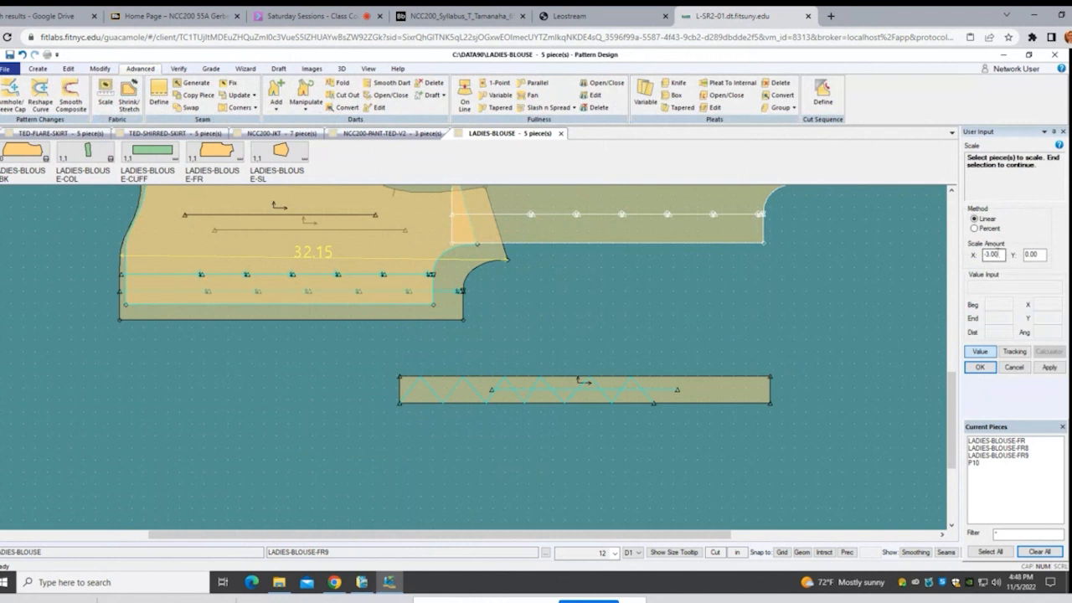
{"action": "left_click", "coordinate": [771, 370]}
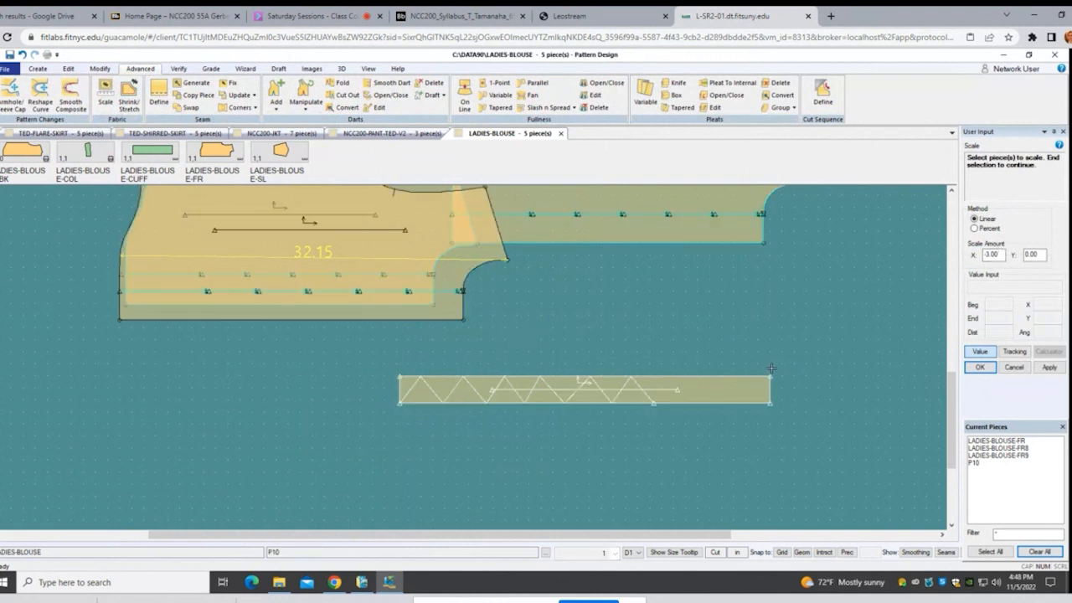
{"action": "left_click", "coordinate": [697, 396]}
{"action": "right_click", "coordinate": [692, 394]}
{"action": "left_click", "coordinate": [691, 393]}
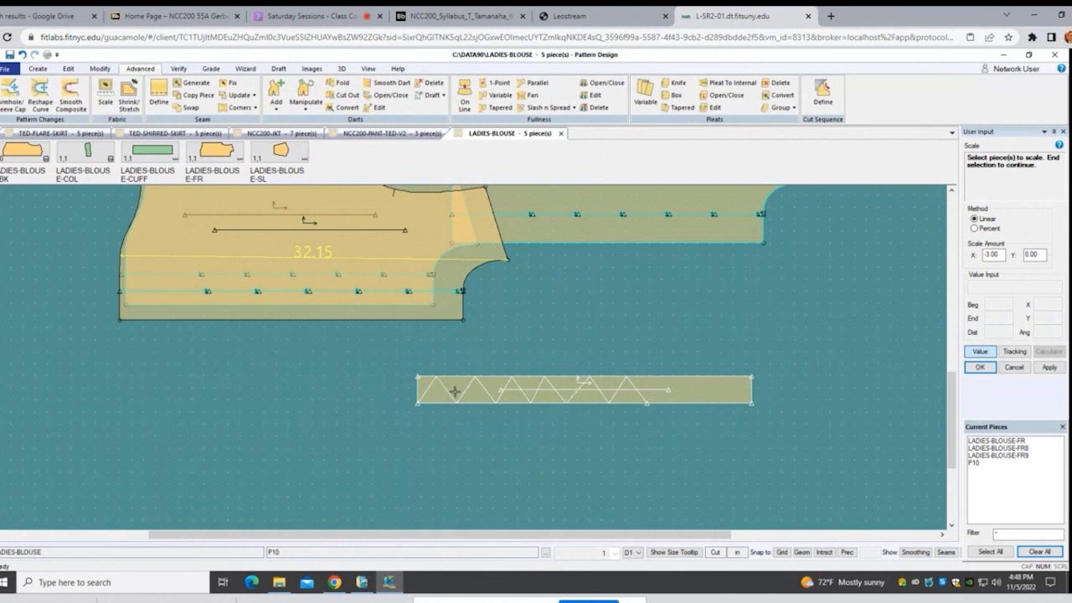
{"action": "left_click", "coordinate": [459, 319]}
{"action": "right_click", "coordinate": [519, 324]}
{"action": "left_click", "coordinate": [521, 329]}
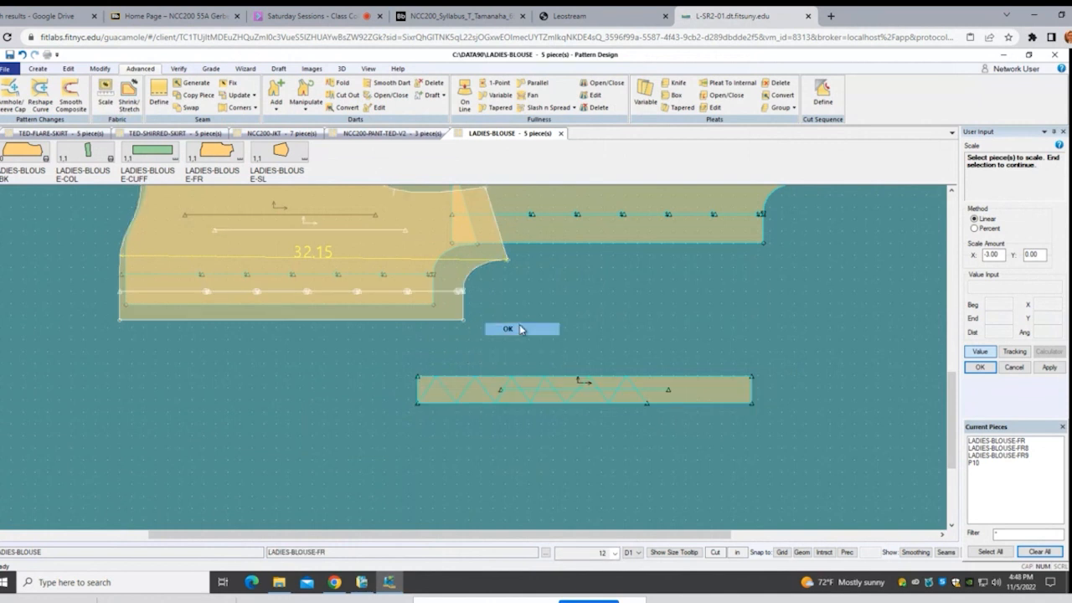
{"action": "left_click", "coordinate": [514, 400]}
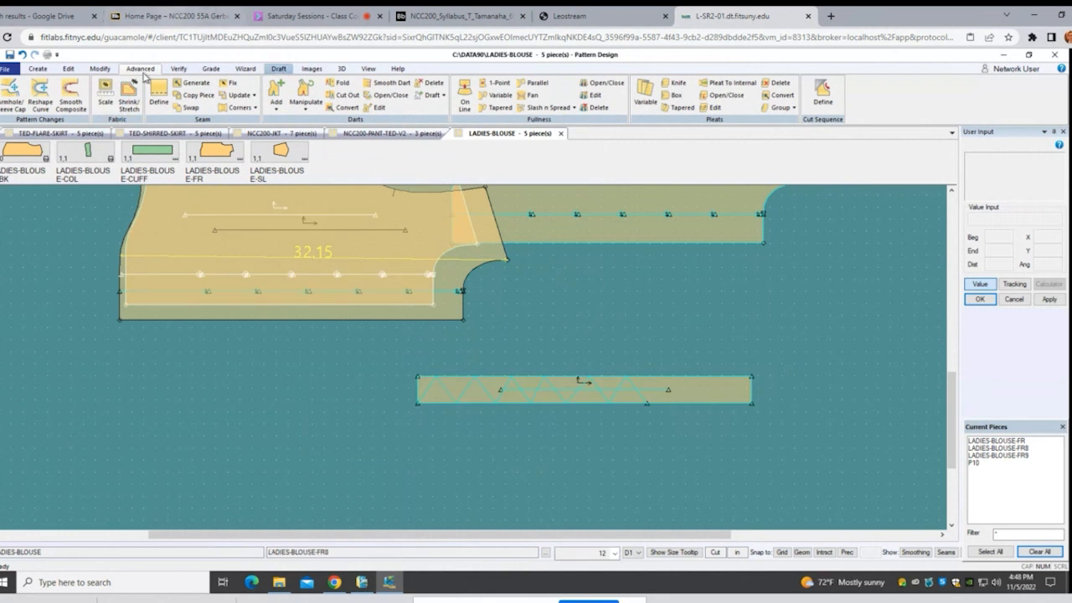
Step: Scale the zigzag rectangle P10 by percent, with X 90 and Y 100
{"action": "left_click", "coordinate": [105, 92]}
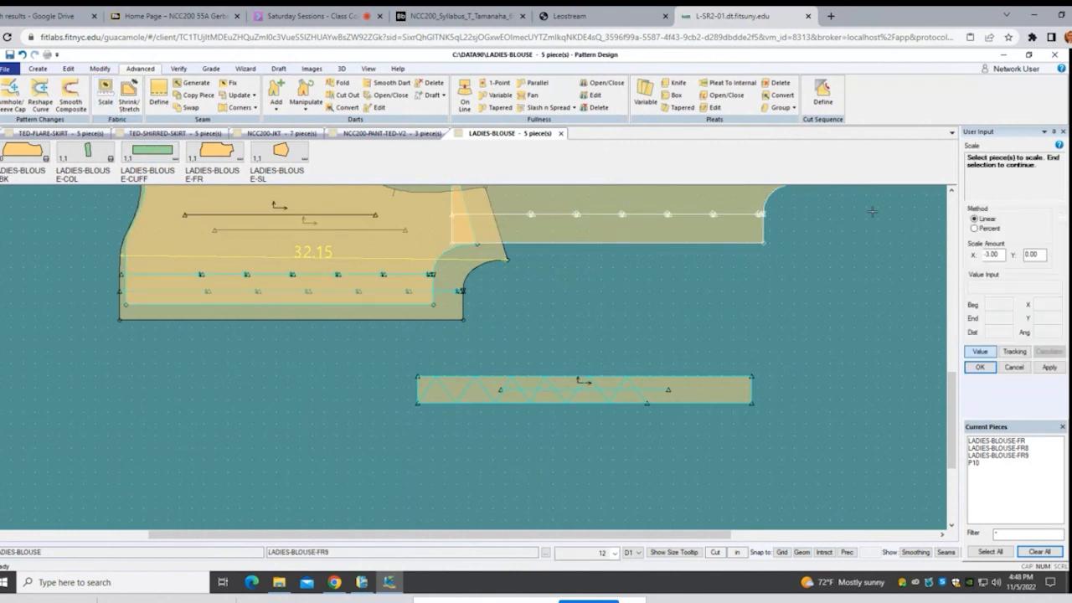
{"action": "left_click", "coordinate": [974, 228]}
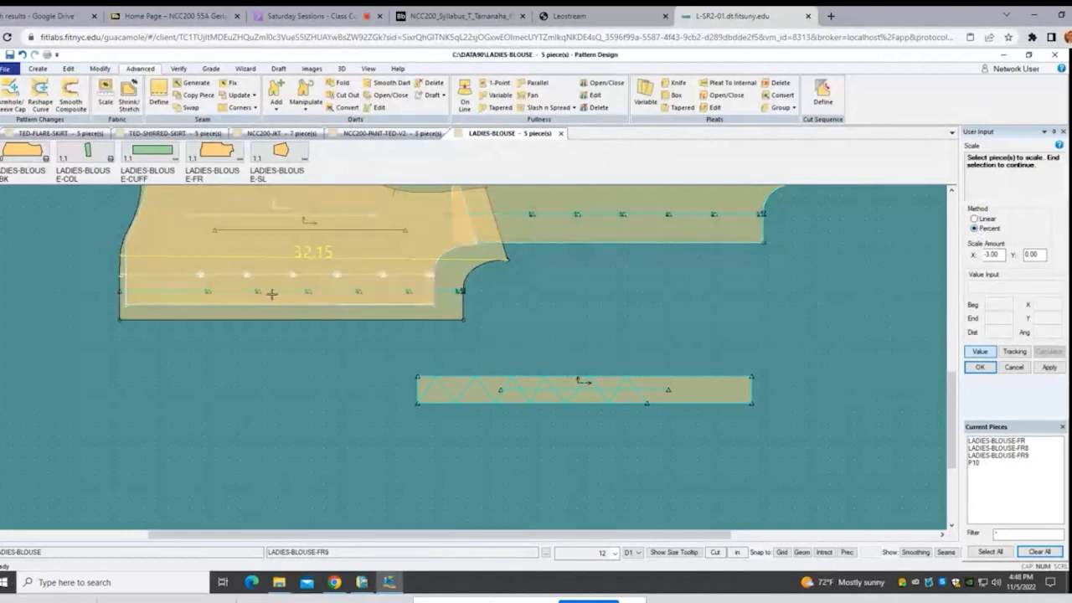
{"action": "left_click", "coordinate": [129, 101]}
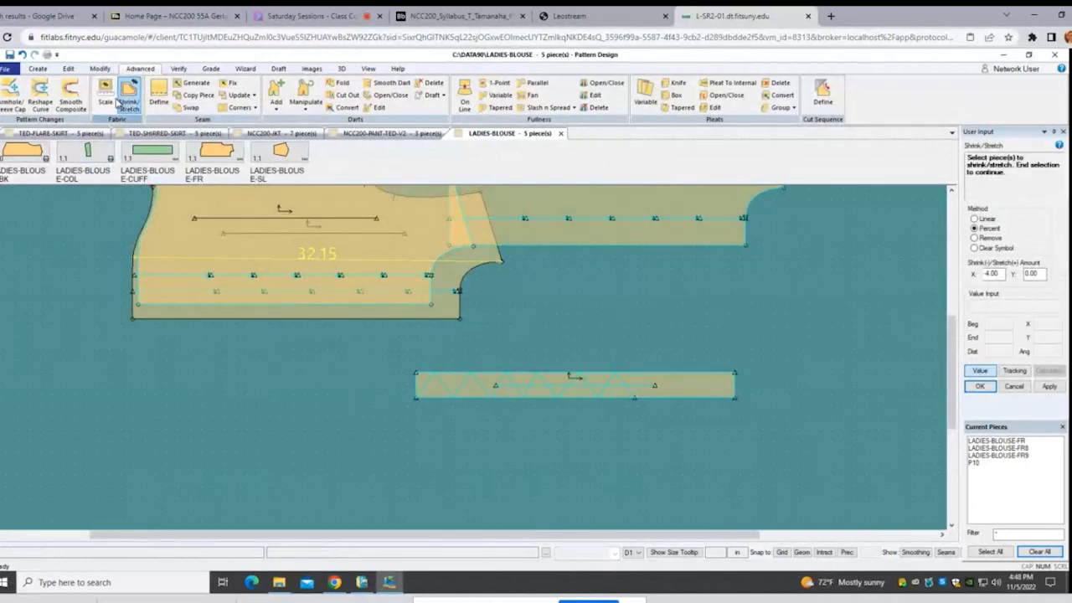
{"action": "left_click", "coordinate": [105, 95]}
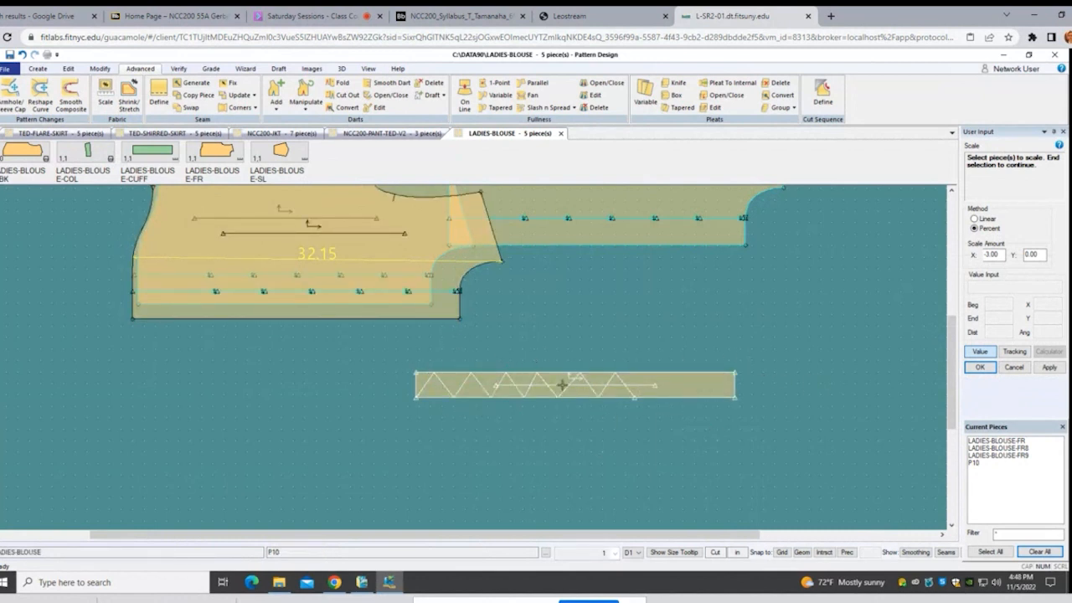
{"action": "left_click", "coordinate": [705, 381]}
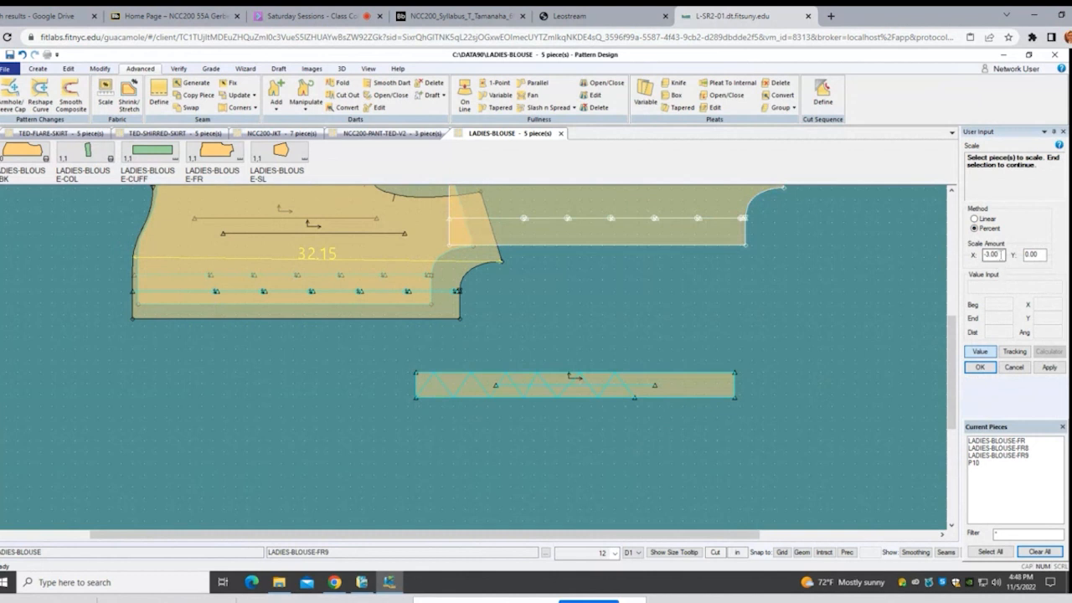
{"action": "left_click_drag", "start_coordinate": [1000, 255], "coordinate": [974, 255]}
{"action": "type", "text": "90"}
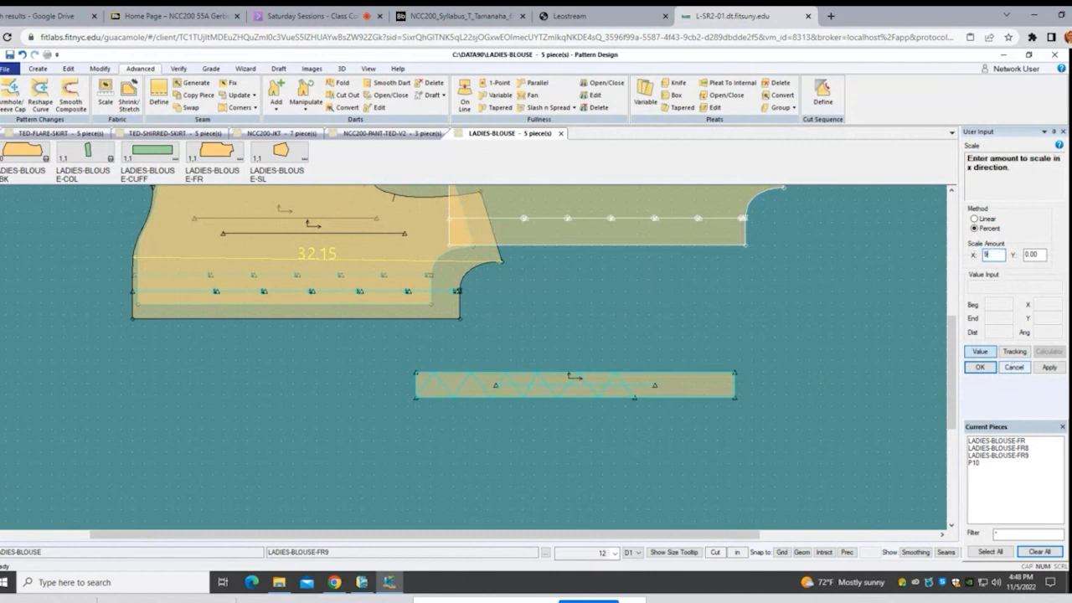
{"action": "left_click", "coordinate": [1035, 255]}
{"action": "type", "text": "1"}
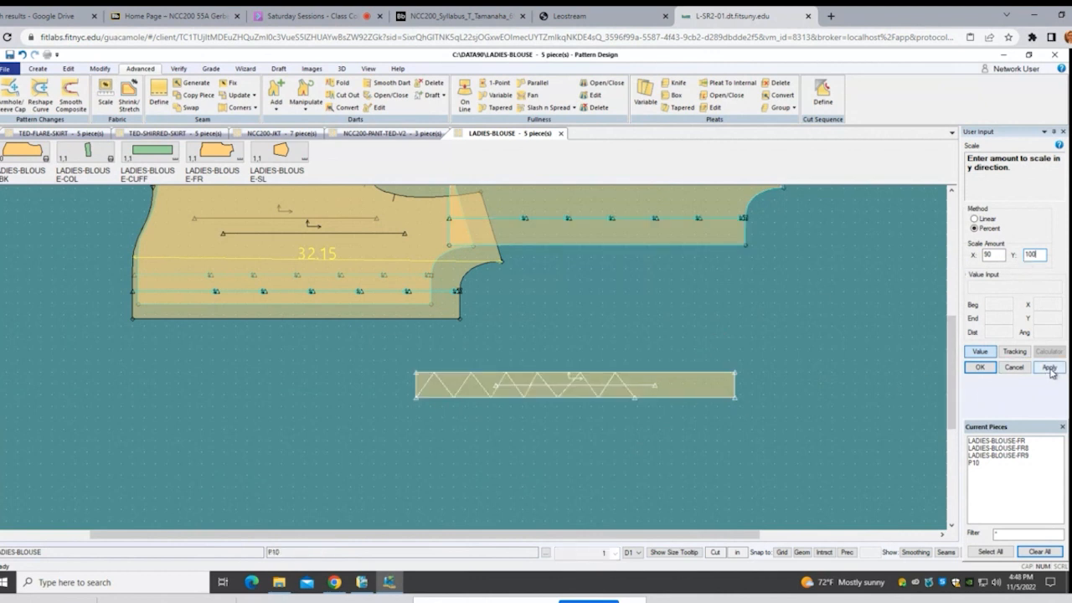
{"action": "right_click", "coordinate": [678, 387]}
{"action": "left_click", "coordinate": [670, 390]}
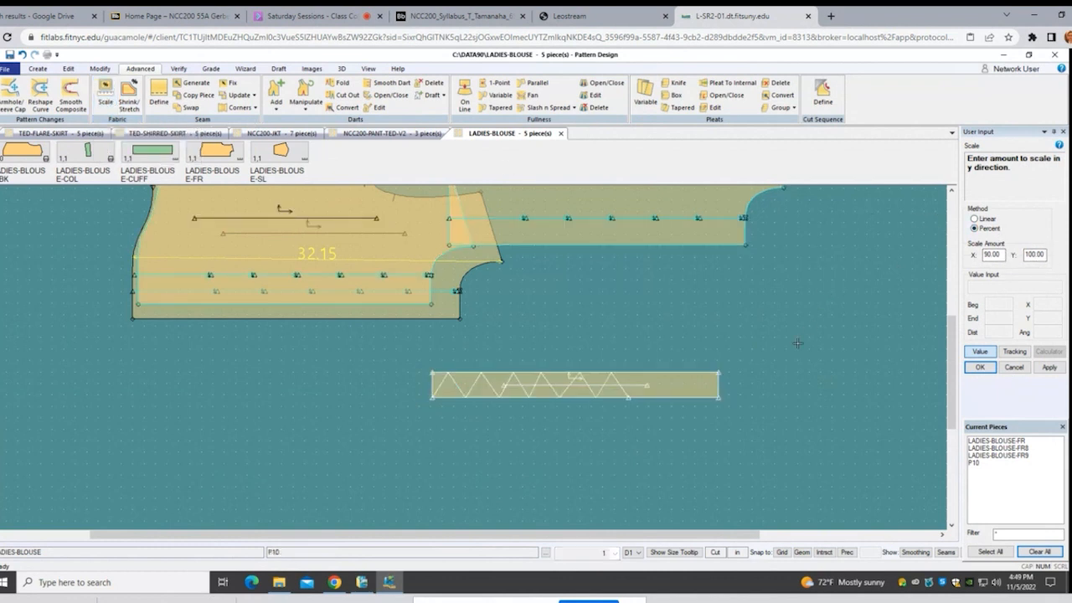
{"action": "right_click", "coordinate": [702, 308]}
{"action": "left_click", "coordinate": [701, 308]}
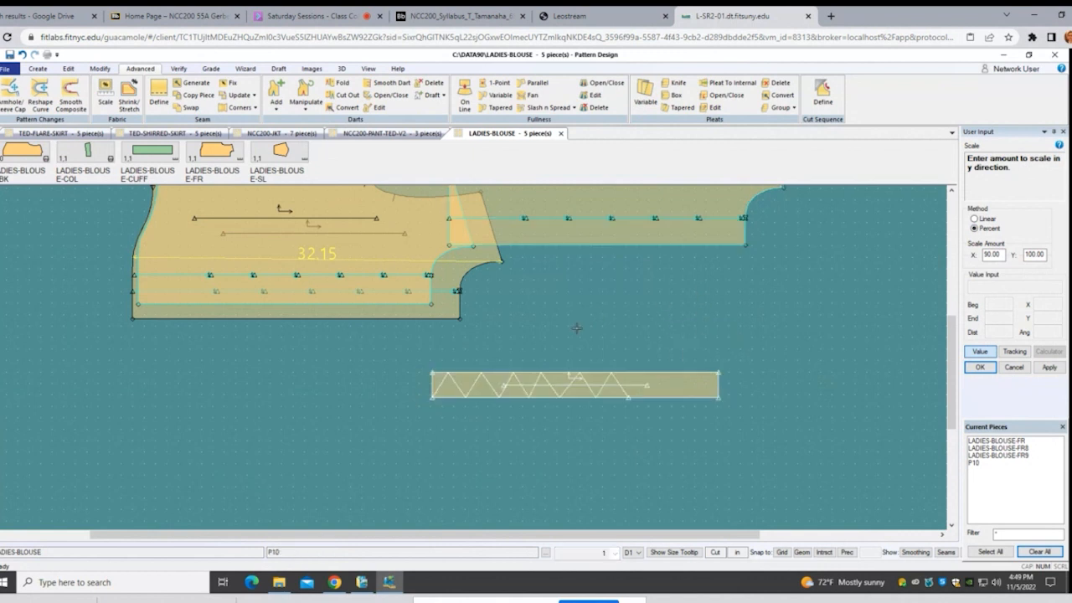